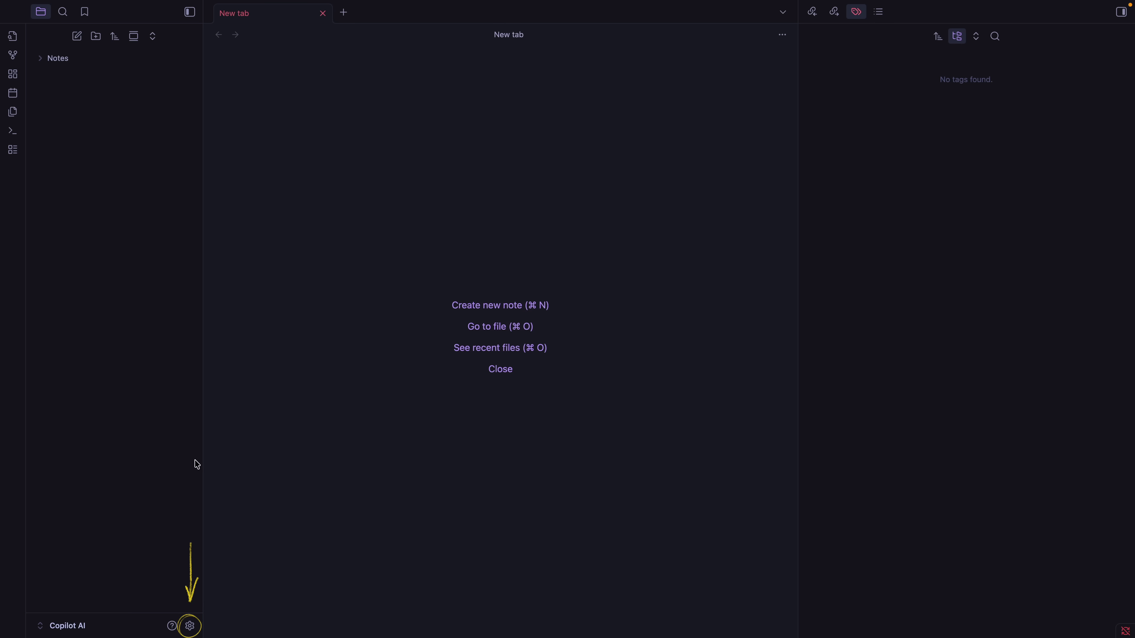
Turn on community plugins and search the plugin catalogue for Copilot.
click(189, 627)
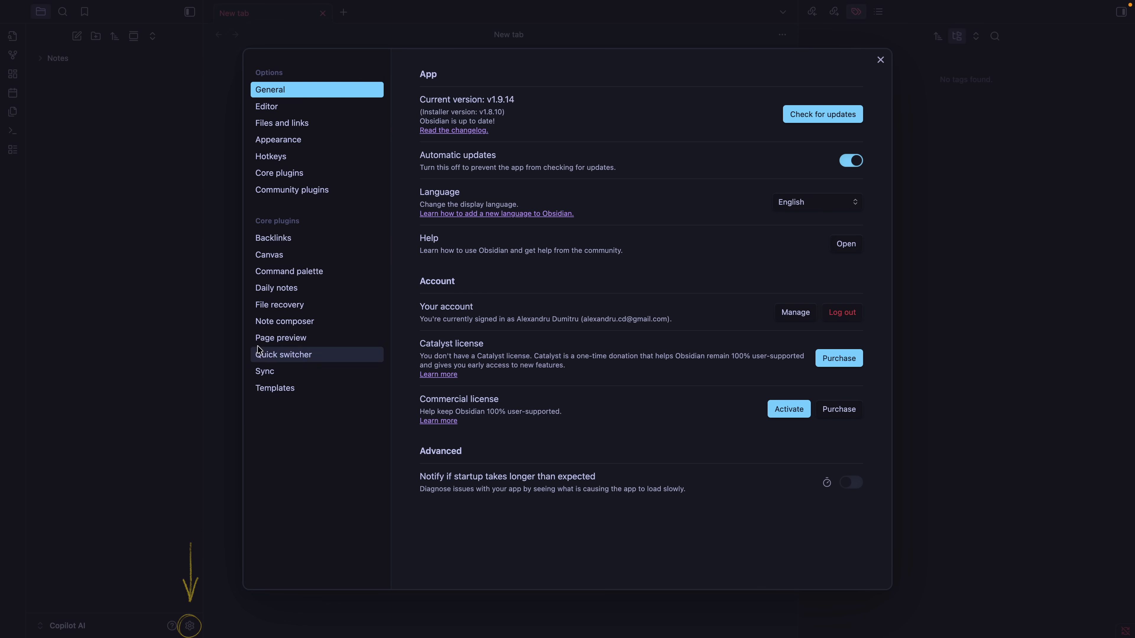
click(304, 197)
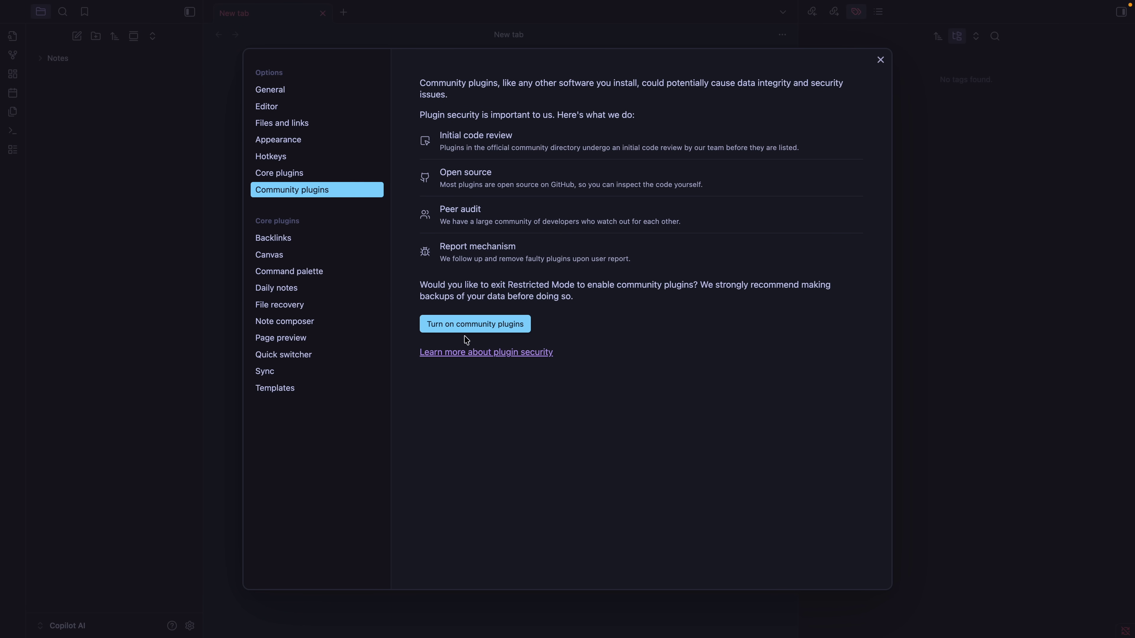
click(479, 328)
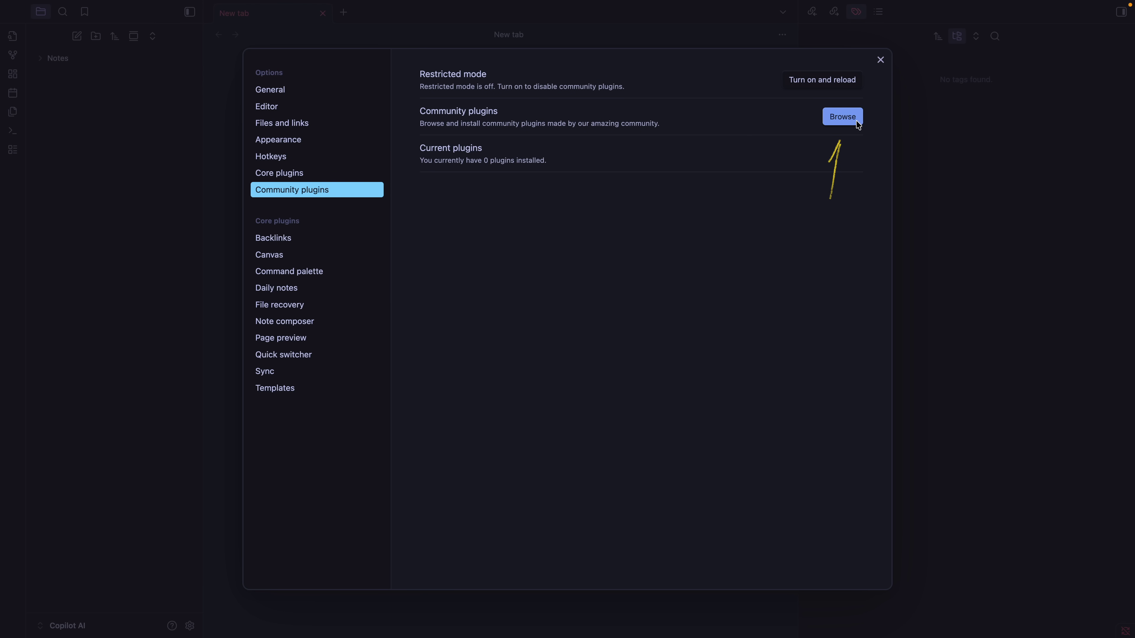
click(845, 118)
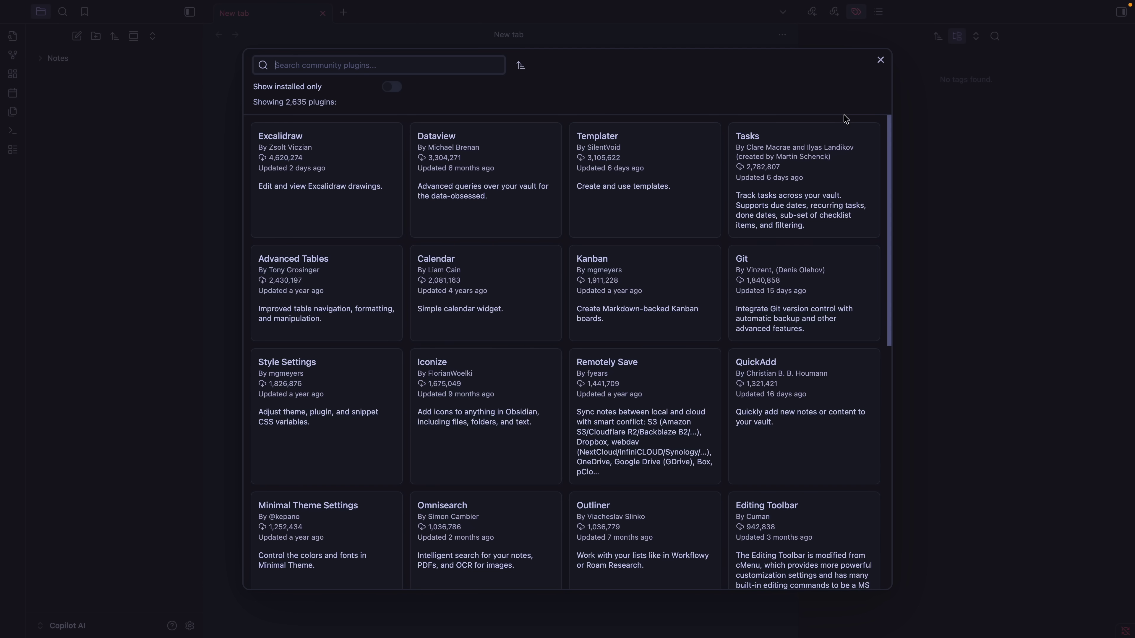
text(Copilot)
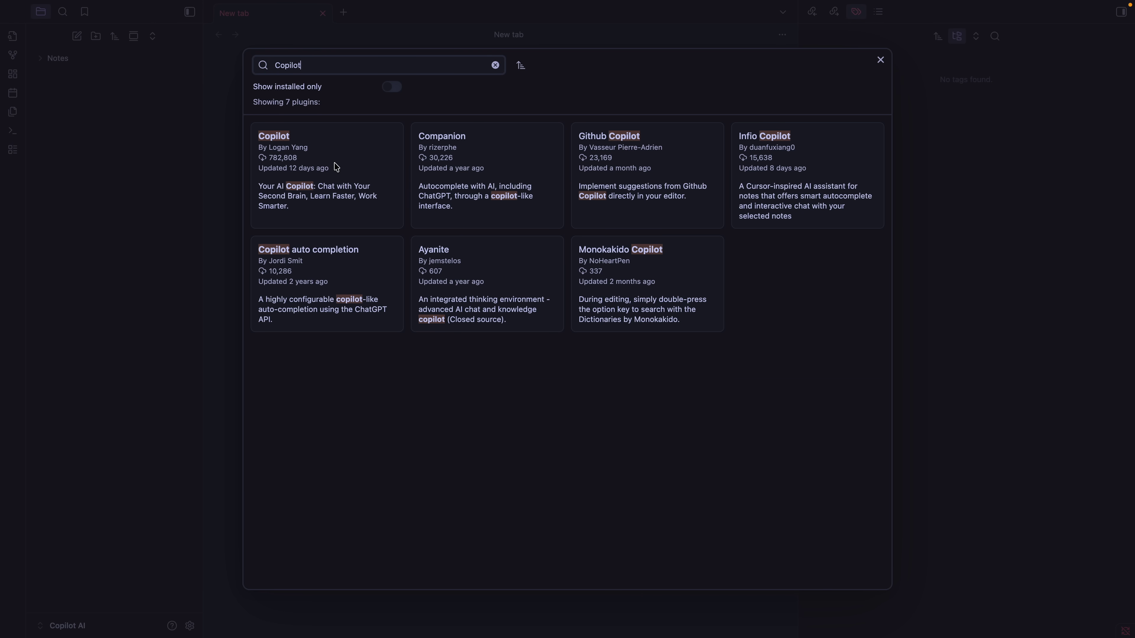
Install and enable Copilot 3.0.3, accept its recommended commands, and close Settings.
click(336, 167)
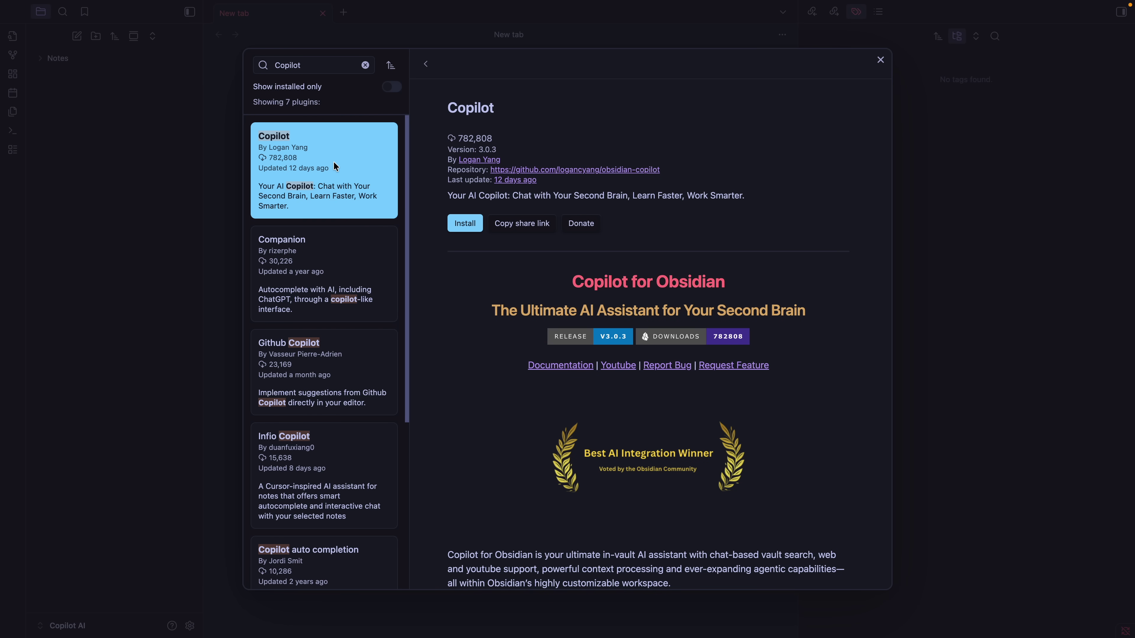
click(464, 226)
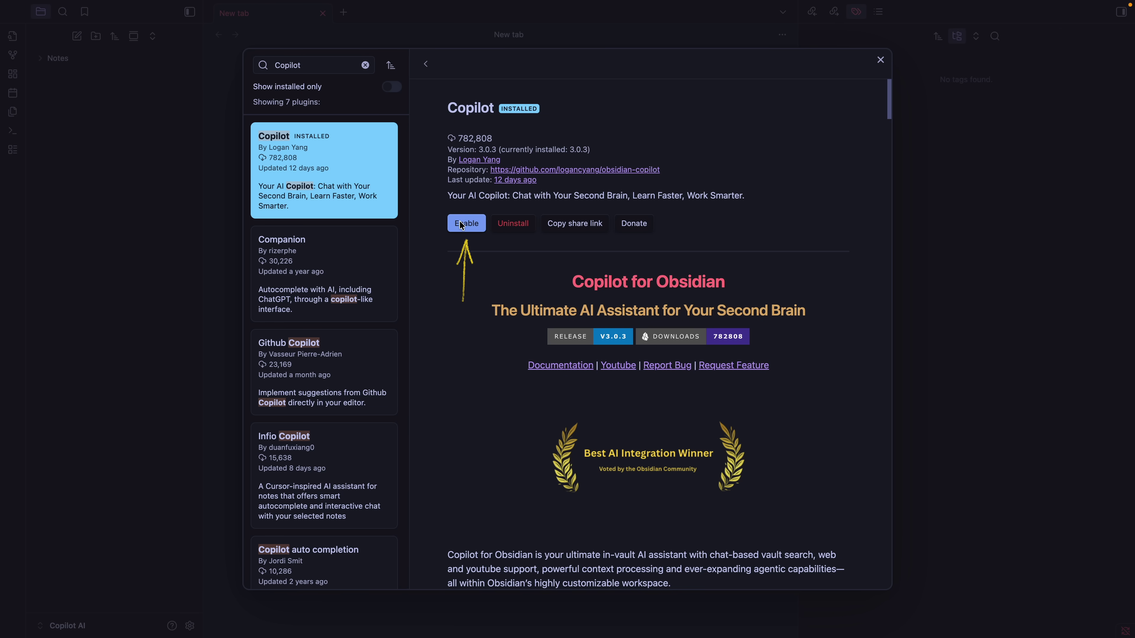
click(463, 225)
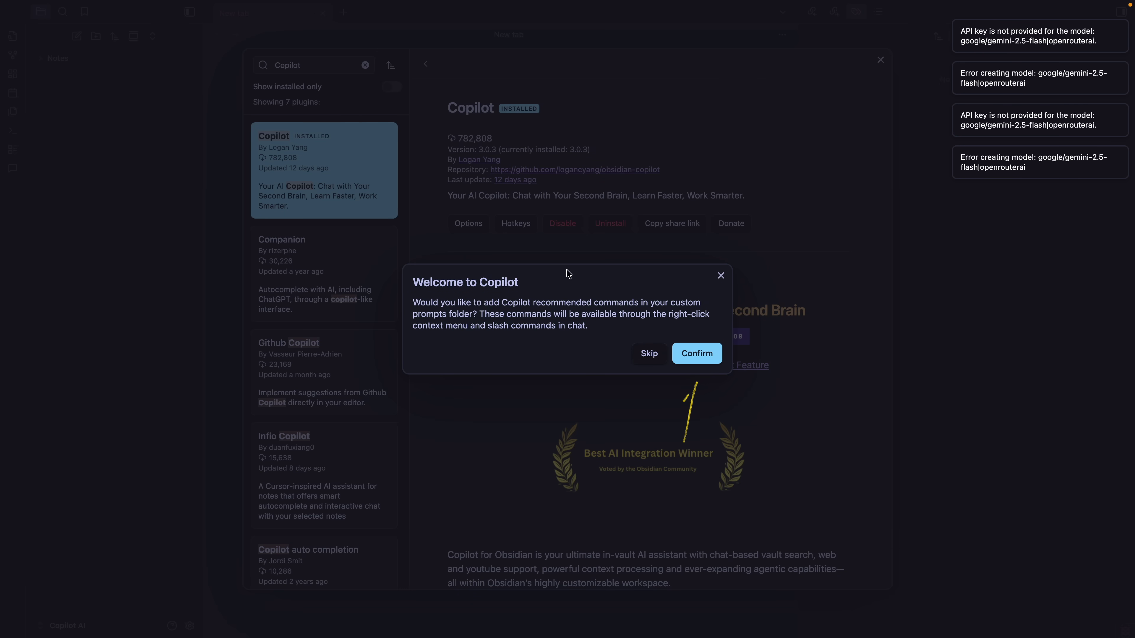
click(707, 355)
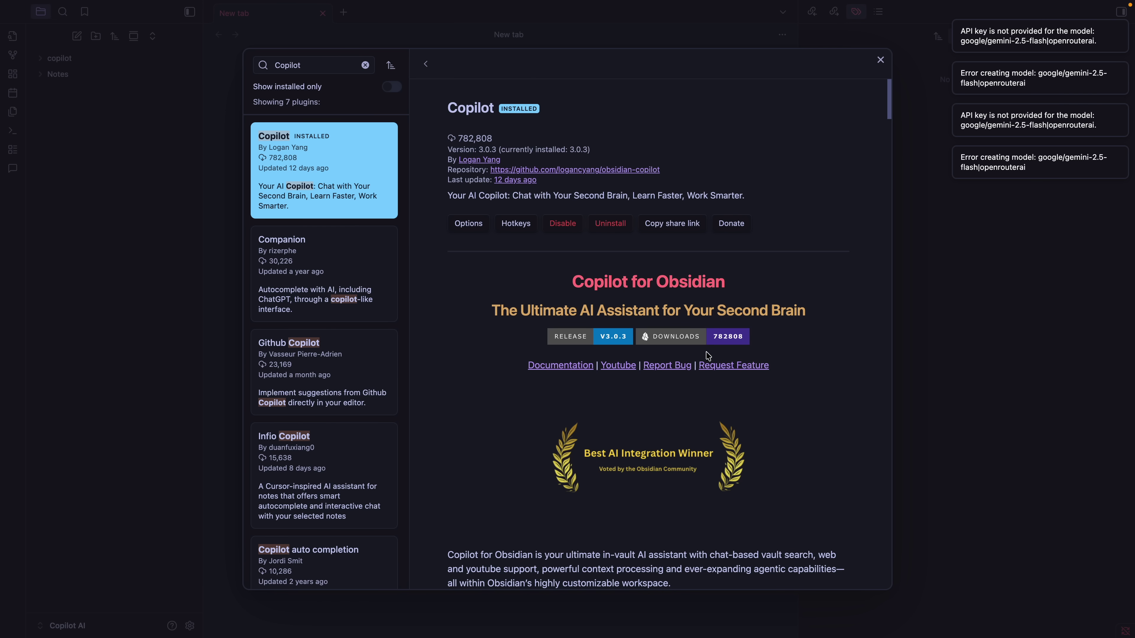
click(880, 59)
mouse_move(675, 310)
mouse_down()
mouse_move(429, 312)
mouse_move(683, 313)
mouse_up()
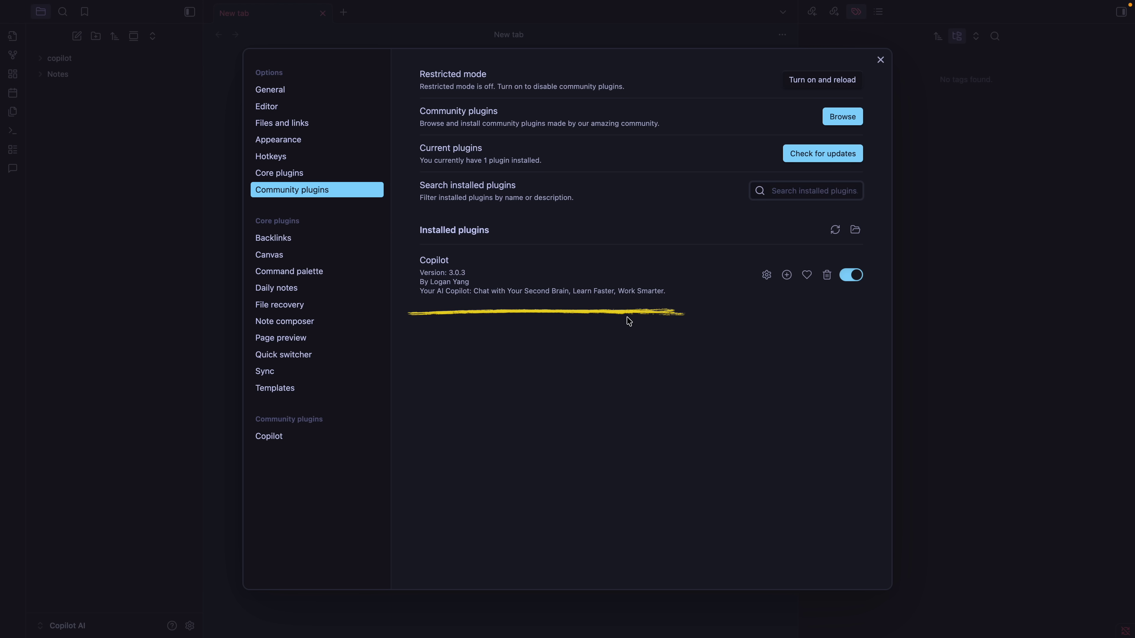
click(880, 60)
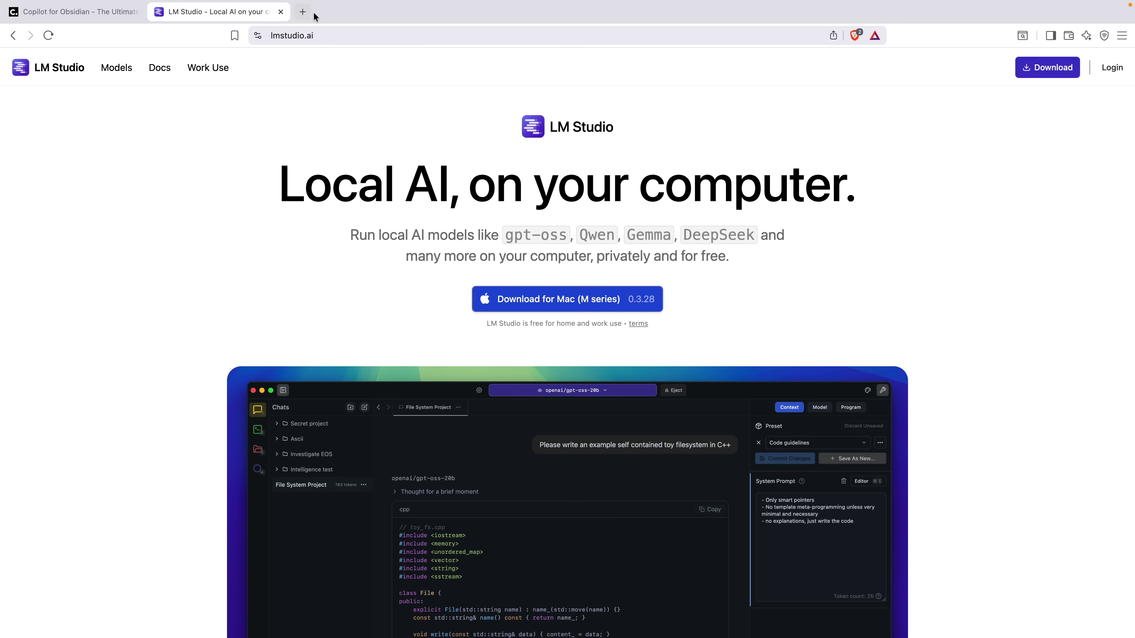
Select the lmstudio.ai address in the browser, then switch to the LM Studio app.
click(340, 35)
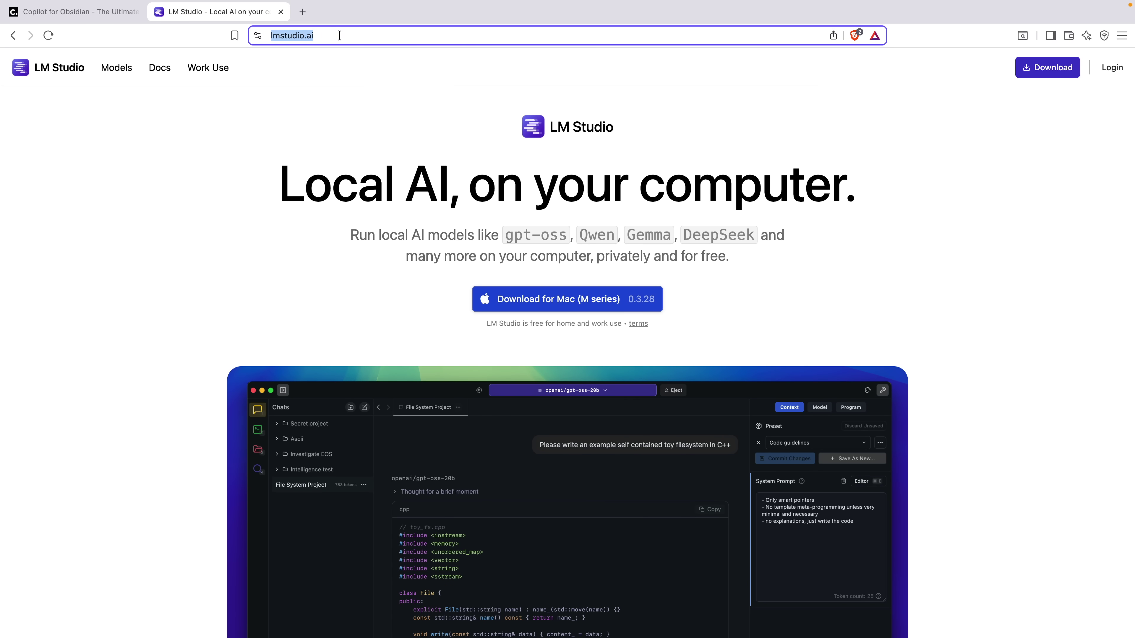
click(340, 35)
key(super+a)
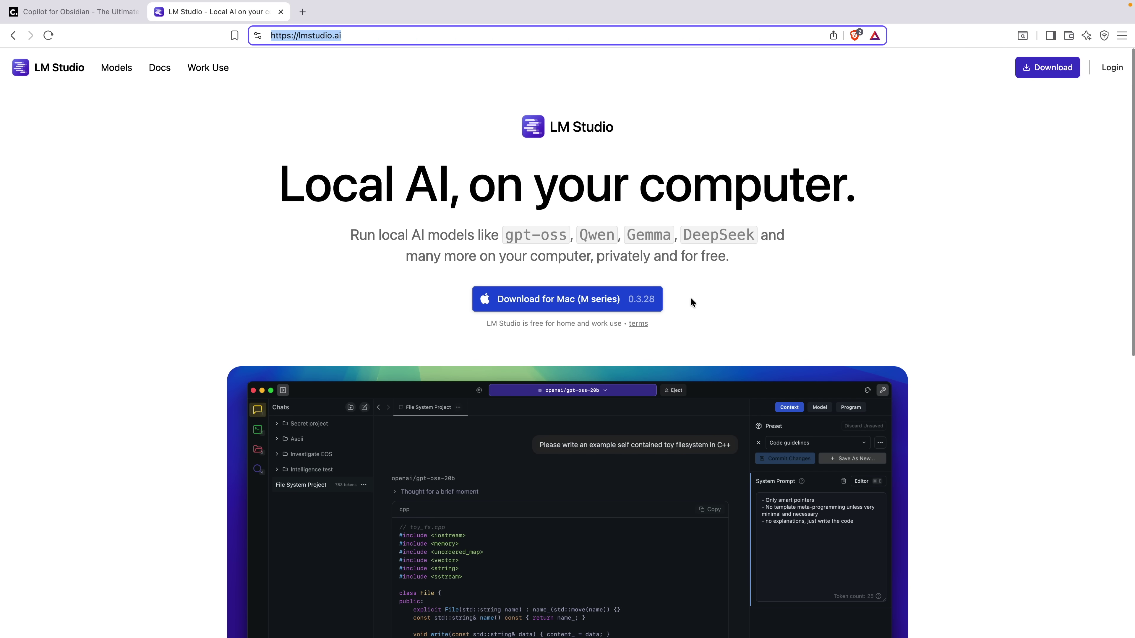
key(ctrl+Right)
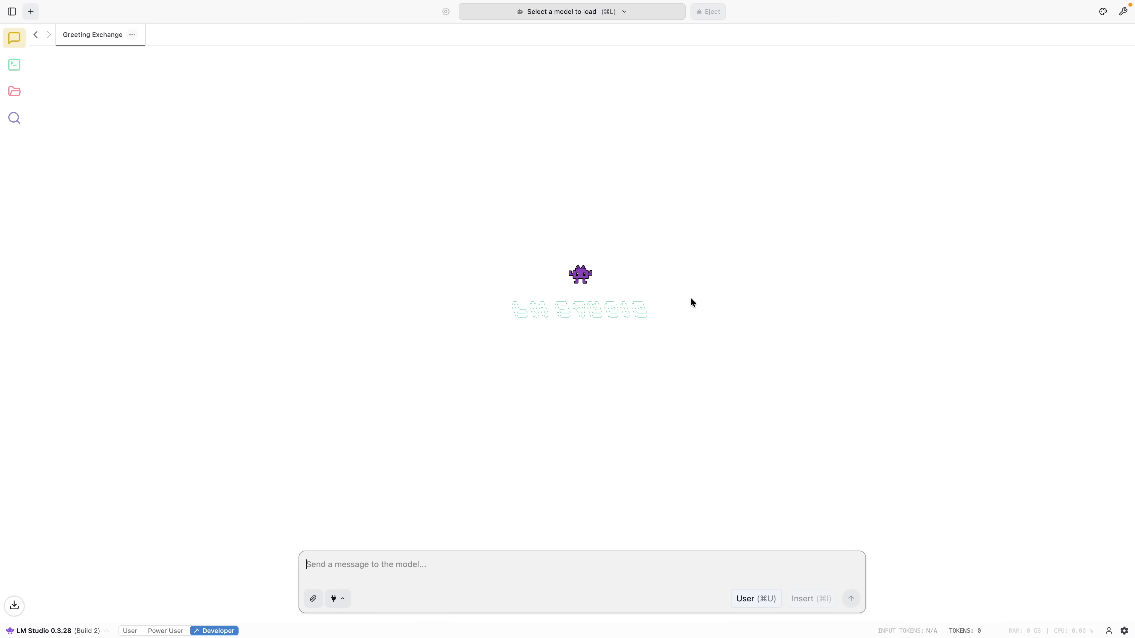
Find bartowski's Meta-Llama-3.1-8B-Instruct-GGUF in llama results sorted by most downloads and list its quants.
click(13, 120)
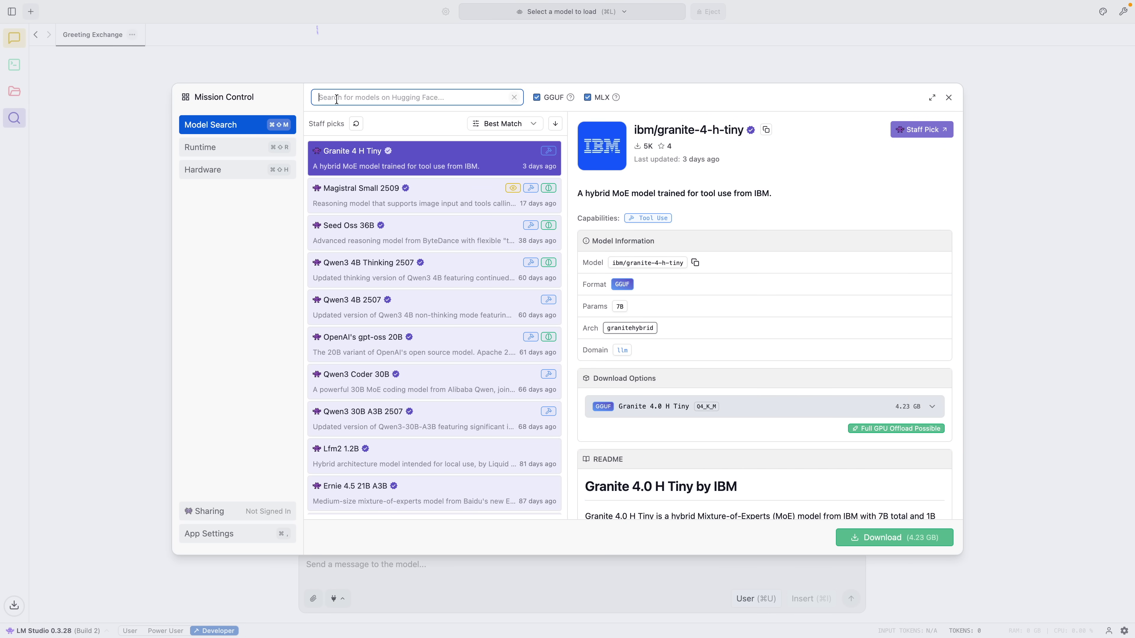
text(llama)
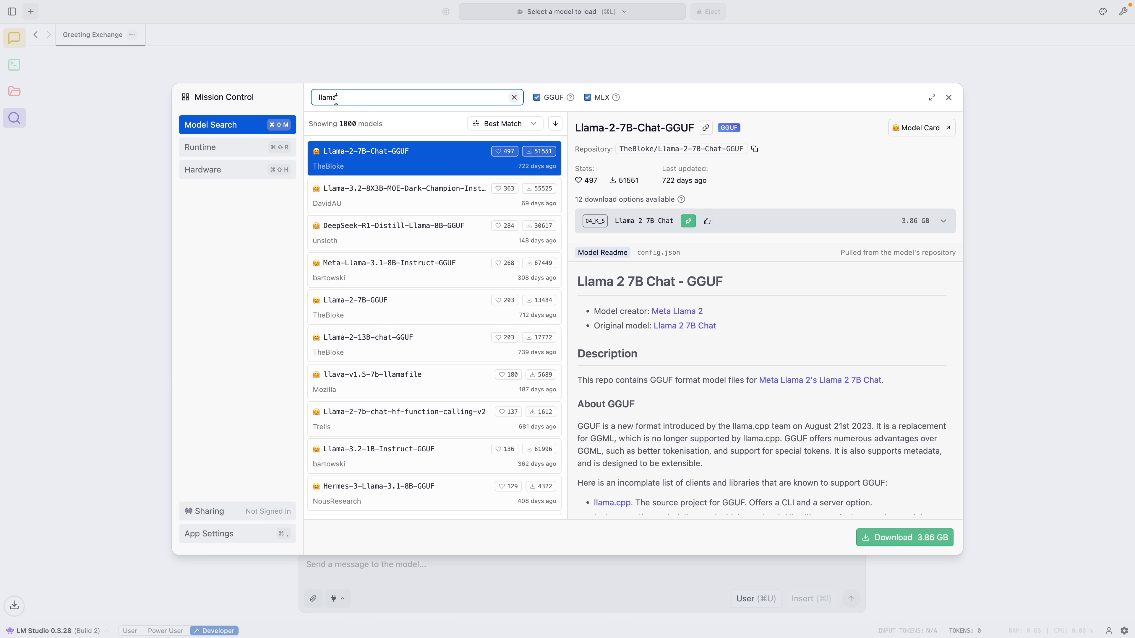
click(509, 124)
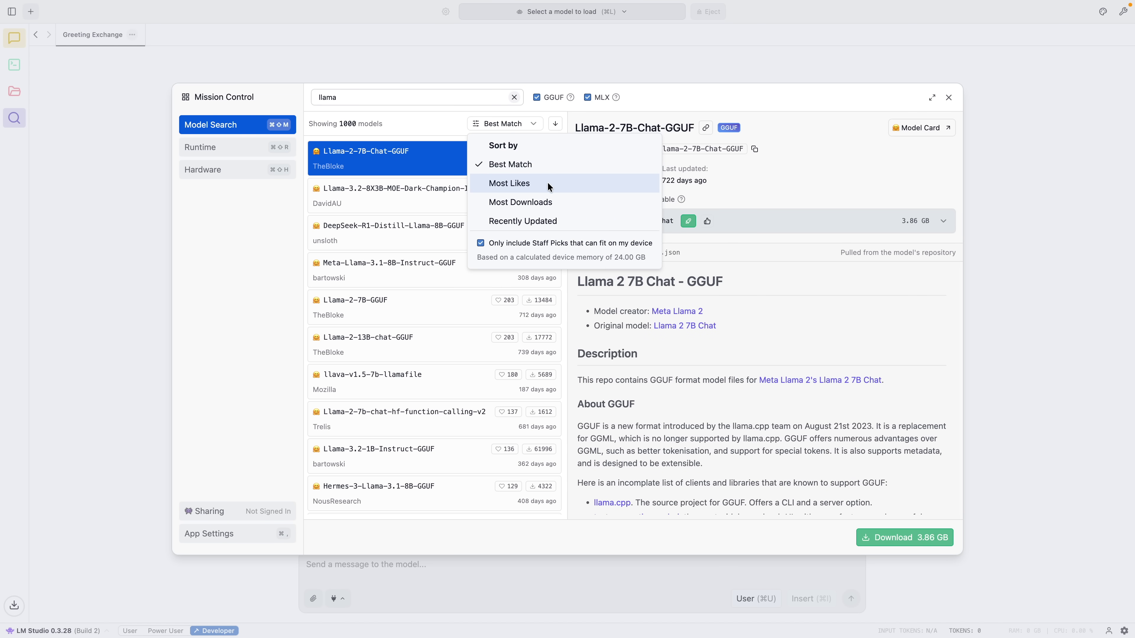
click(579, 202)
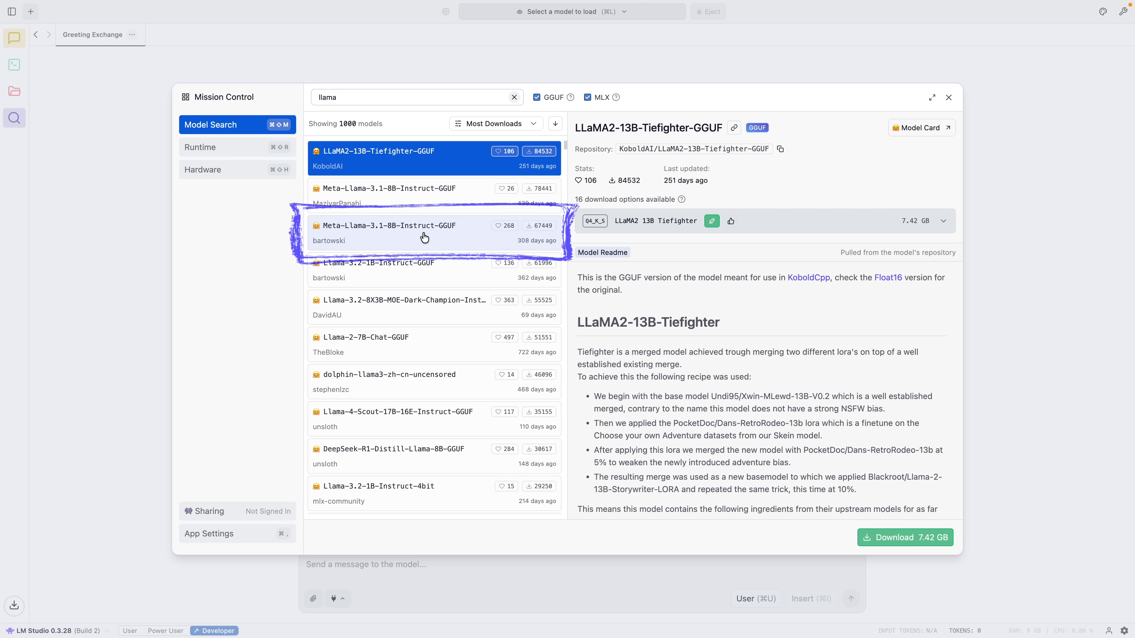
click(405, 239)
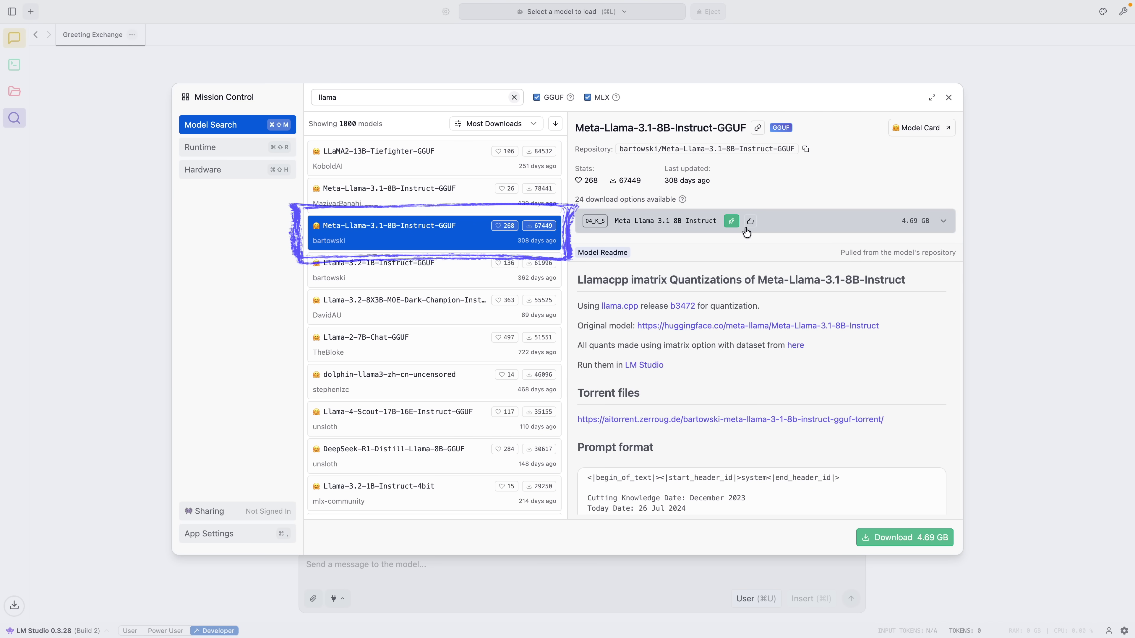
click(909, 223)
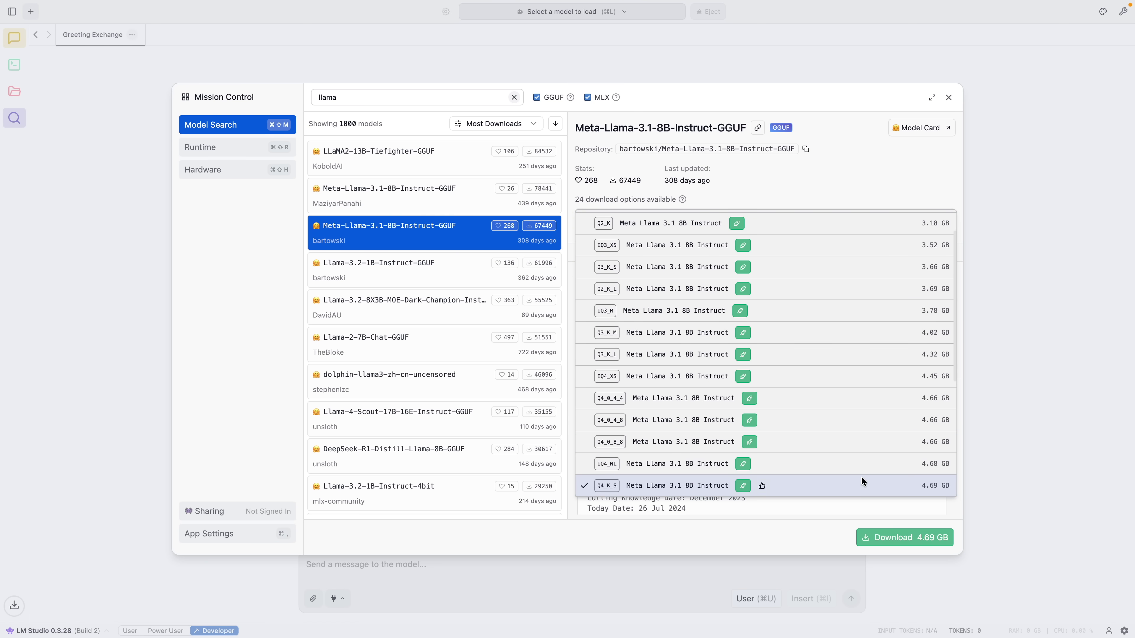
Compare the Q4_K_M, Q5, Q6_K quant descriptions and the 8.54 GB Q8_0 file size.
click(861, 186)
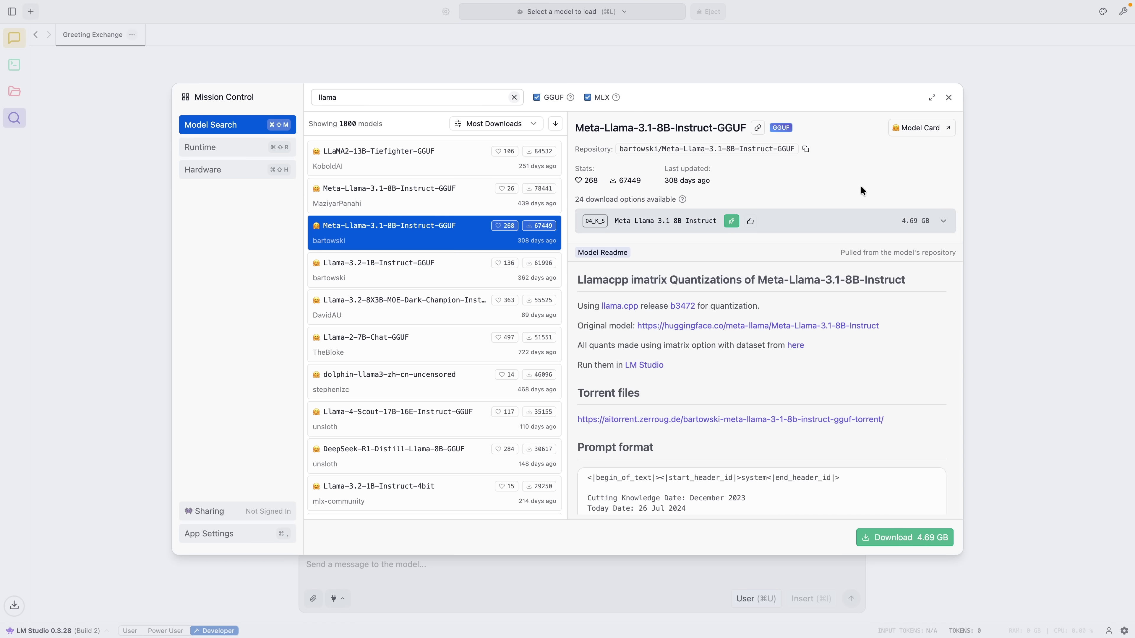
scroll(737, 381, down, 8)
scroll(713, 394, down, 5)
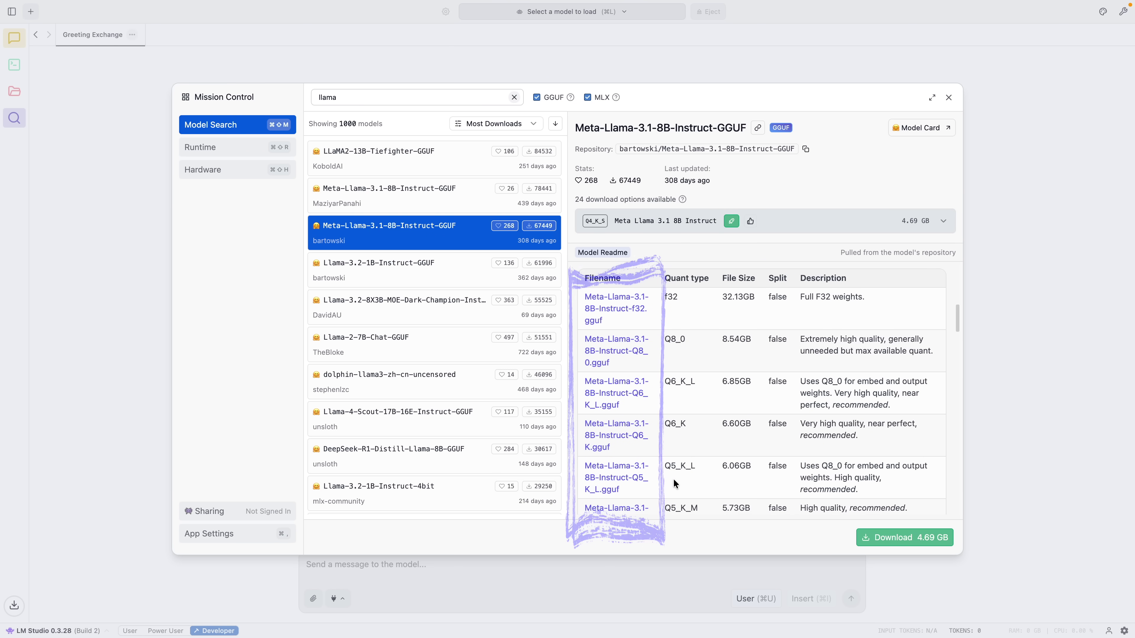
scroll(722, 479, down, 2)
scroll(722, 480, down, 5)
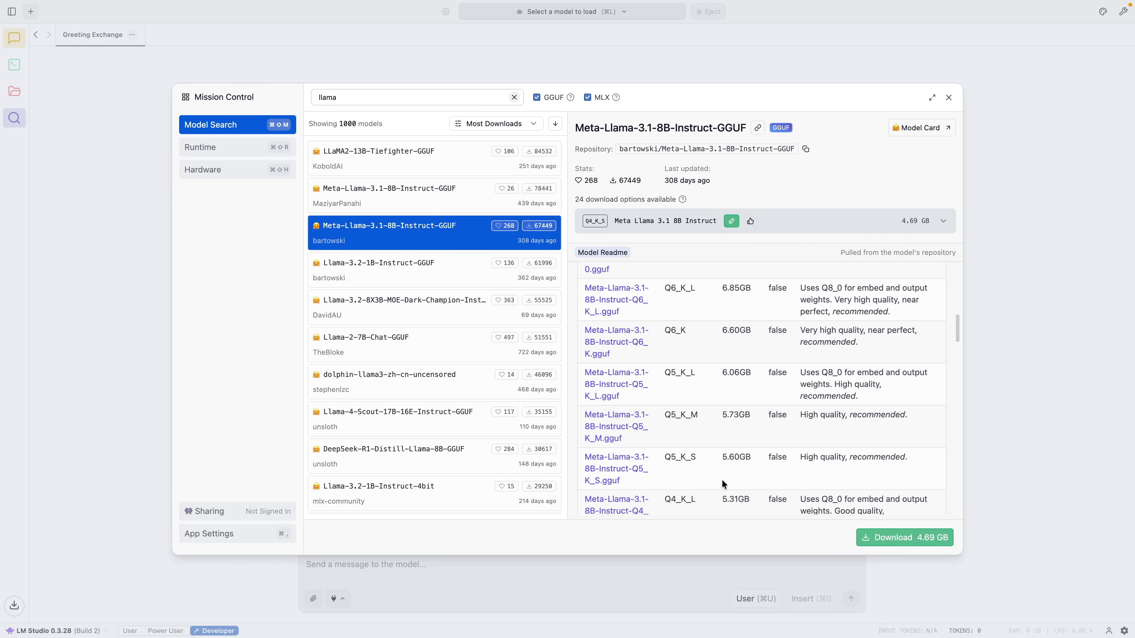
drag(799, 421, 849, 417)
drag(799, 293, 917, 335)
scroll(917, 335, up, 5)
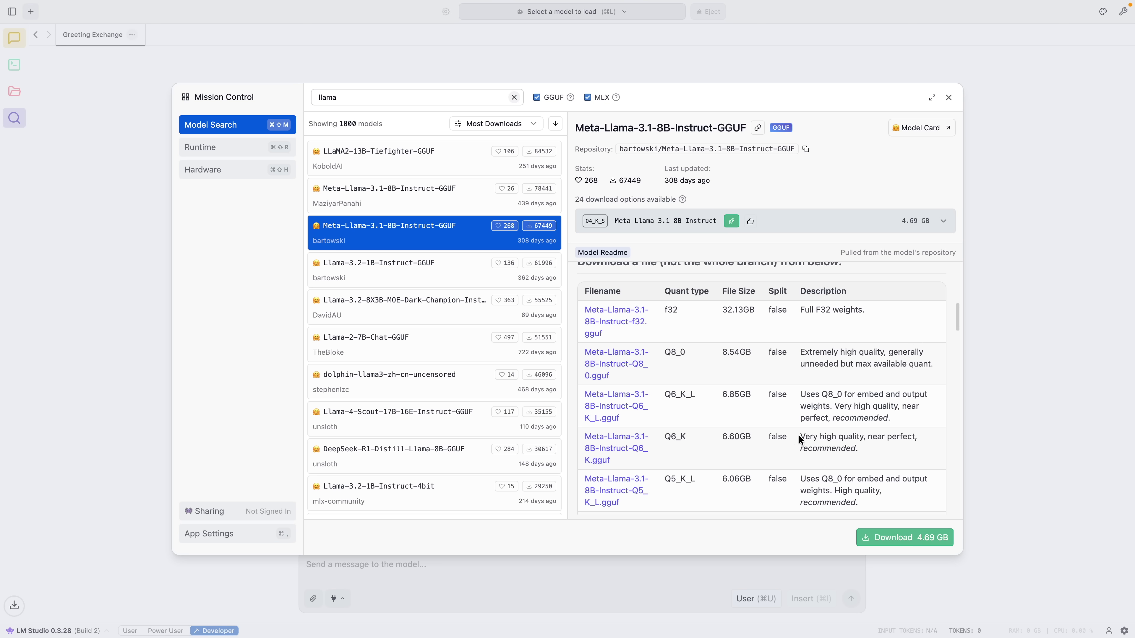
drag(799, 434, 881, 444)
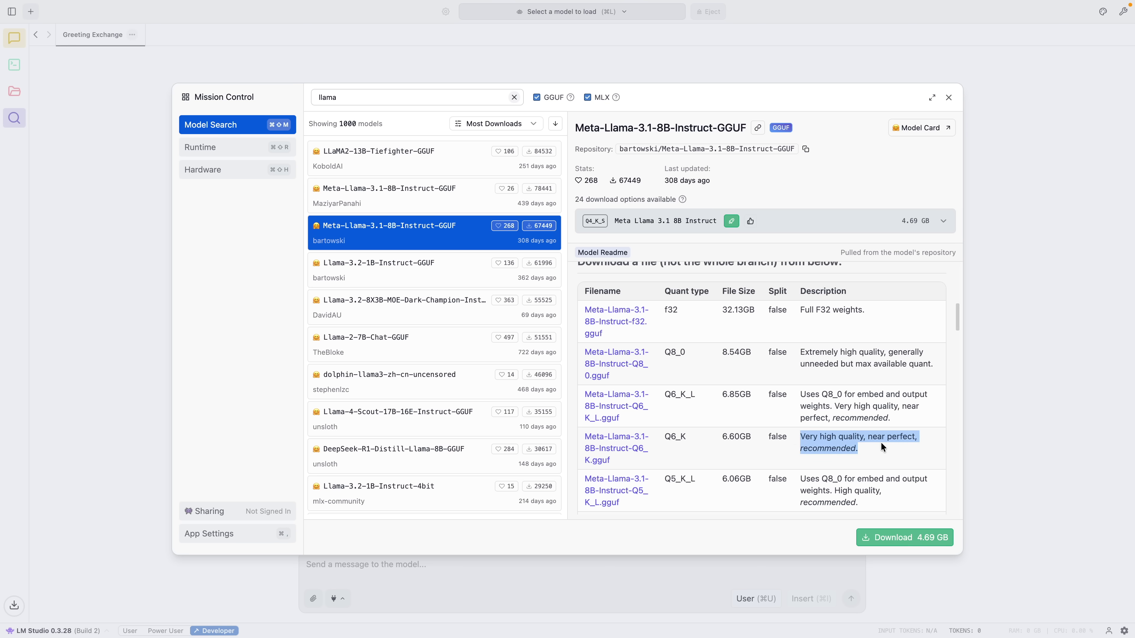
click(881, 444)
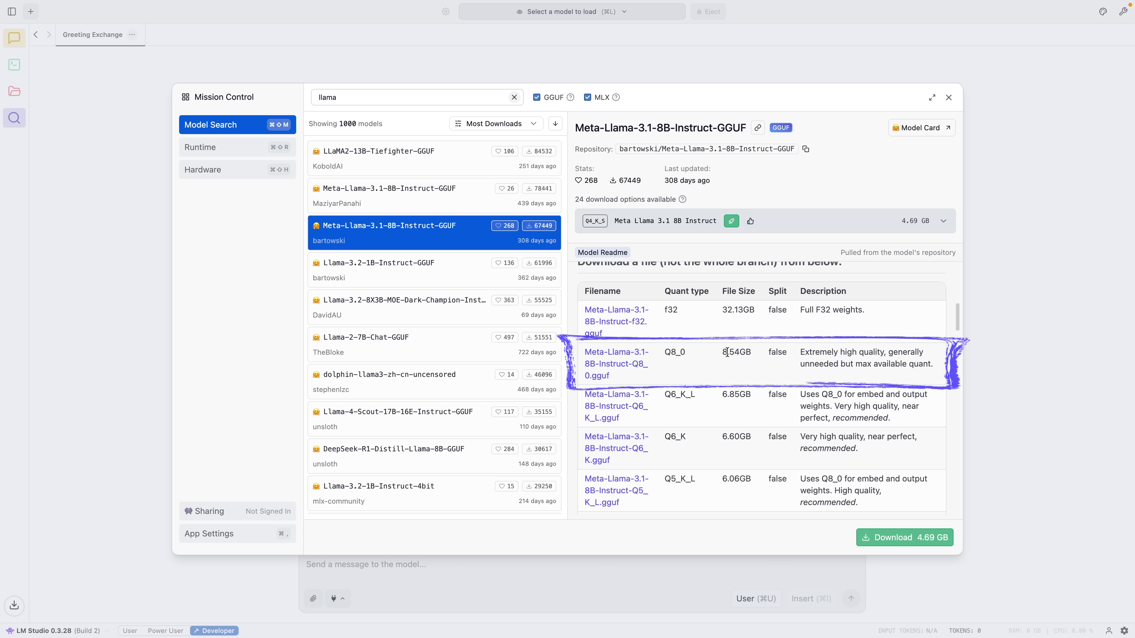
drag(722, 353, 752, 353)
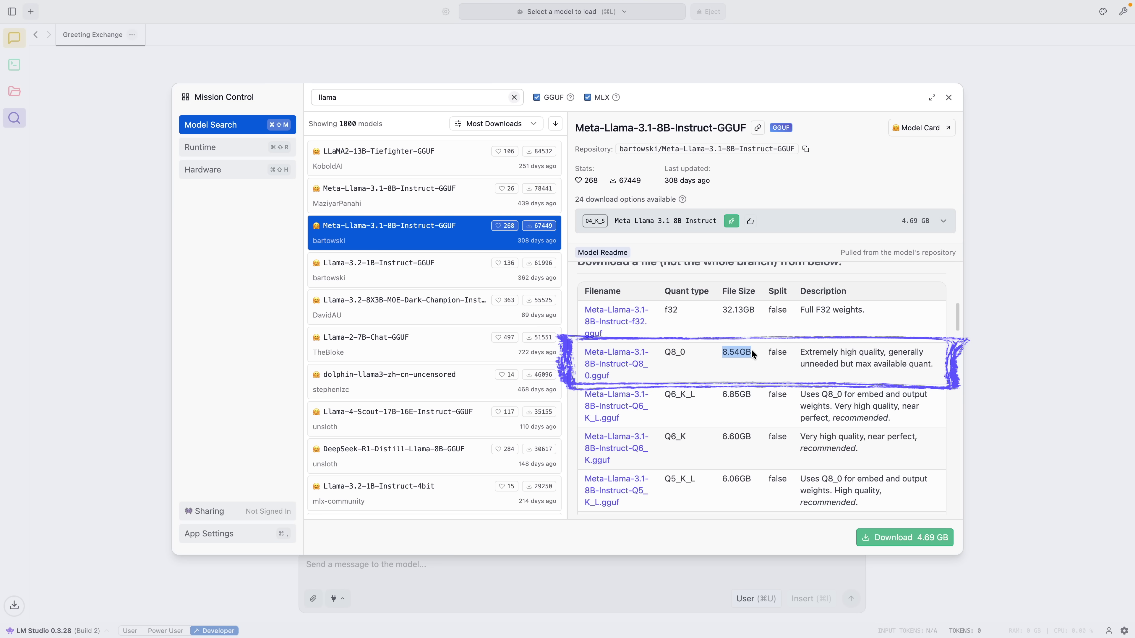
Download the Q8_0 build of Meta Llama 3.1 8B Instruct and close the model search.
click(861, 219)
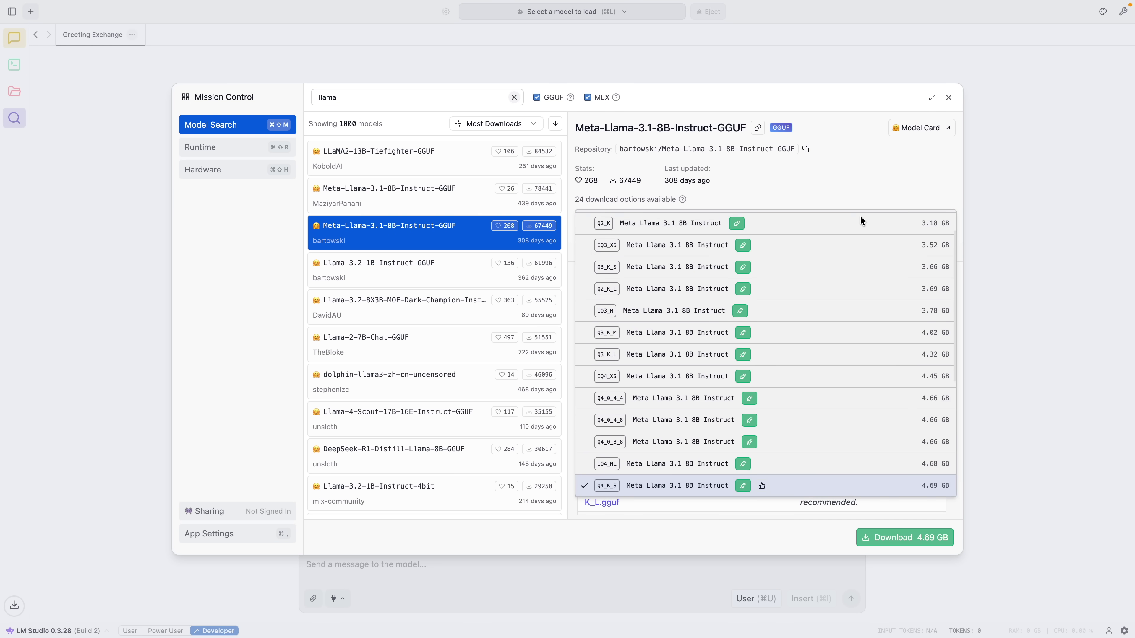
scroll(853, 353, down, 5)
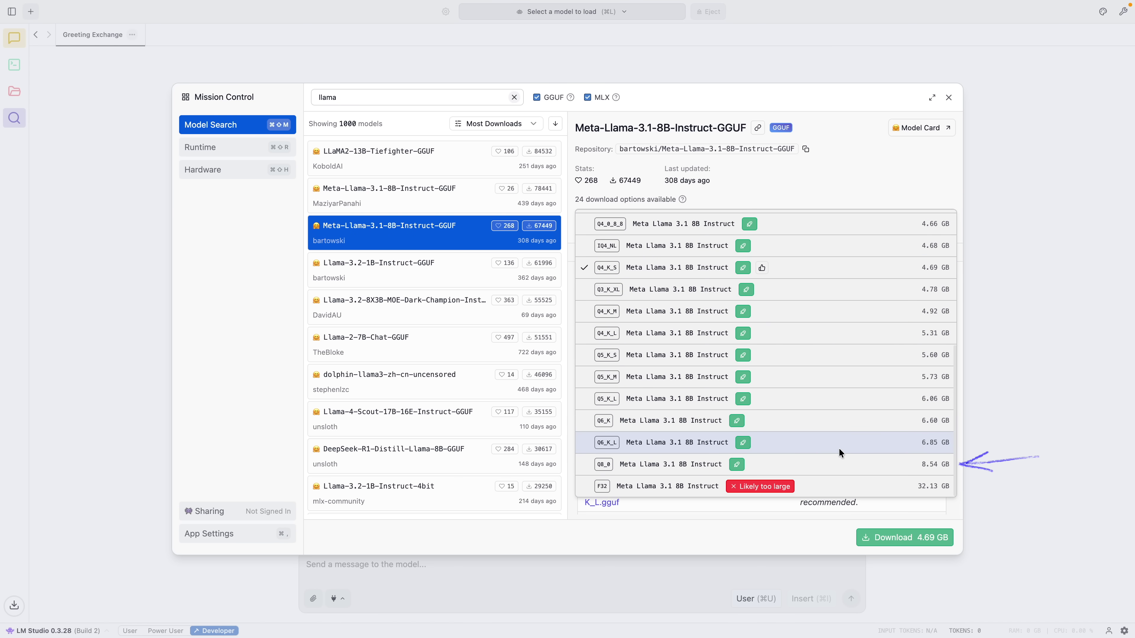
click(806, 464)
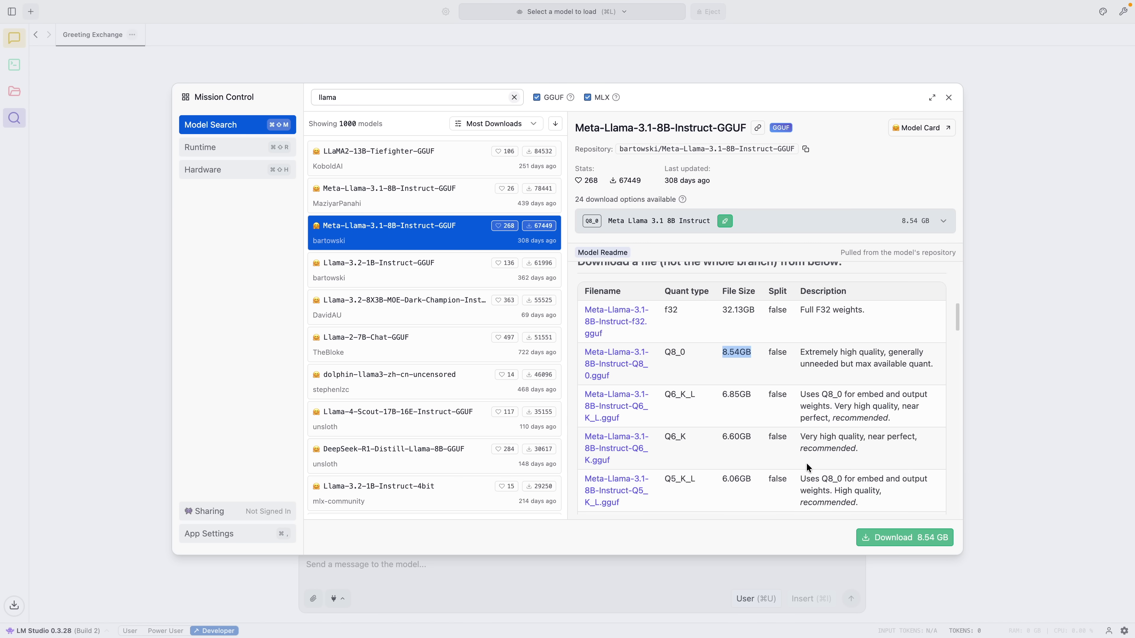
click(903, 538)
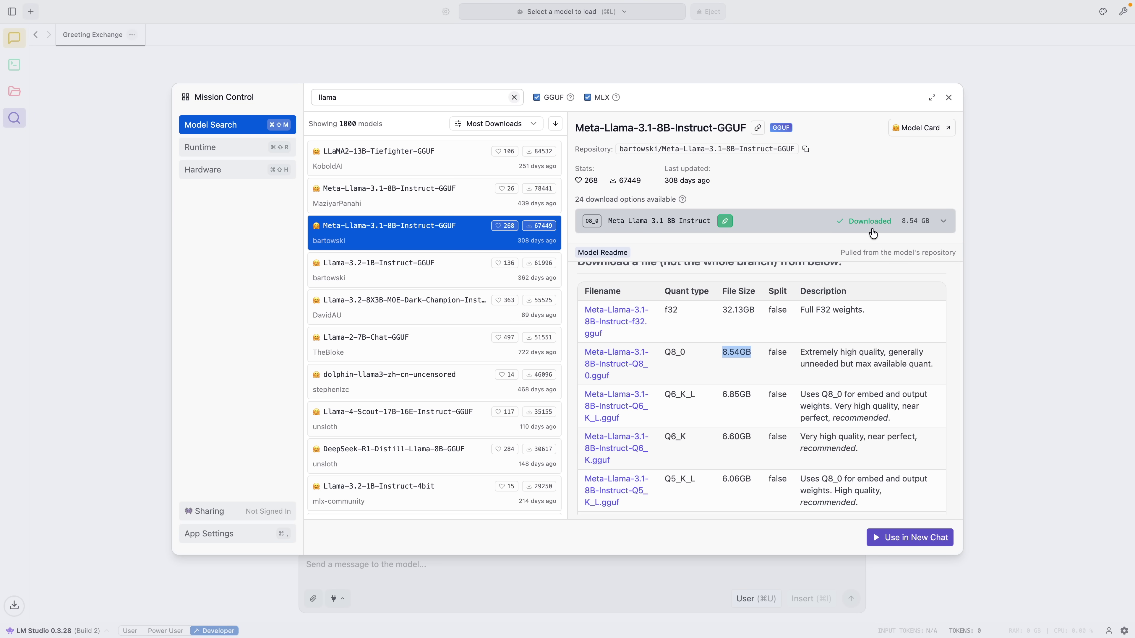
click(948, 98)
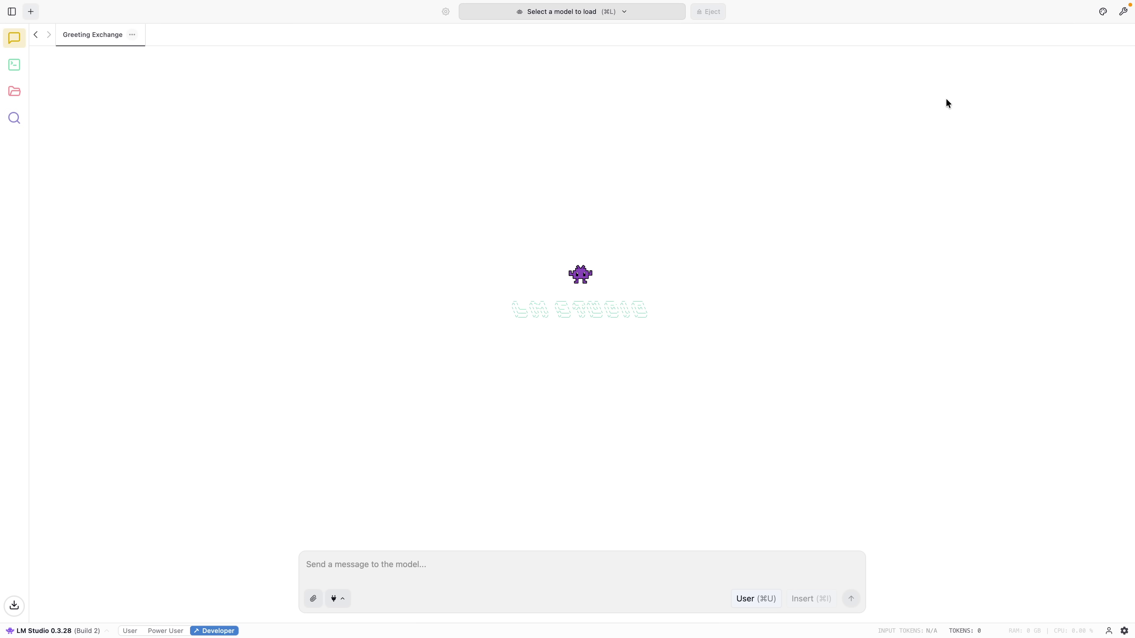
In My Models, change meta-llama-3.1-8b-instruct's default context length from 4096 to 10000.
click(14, 94)
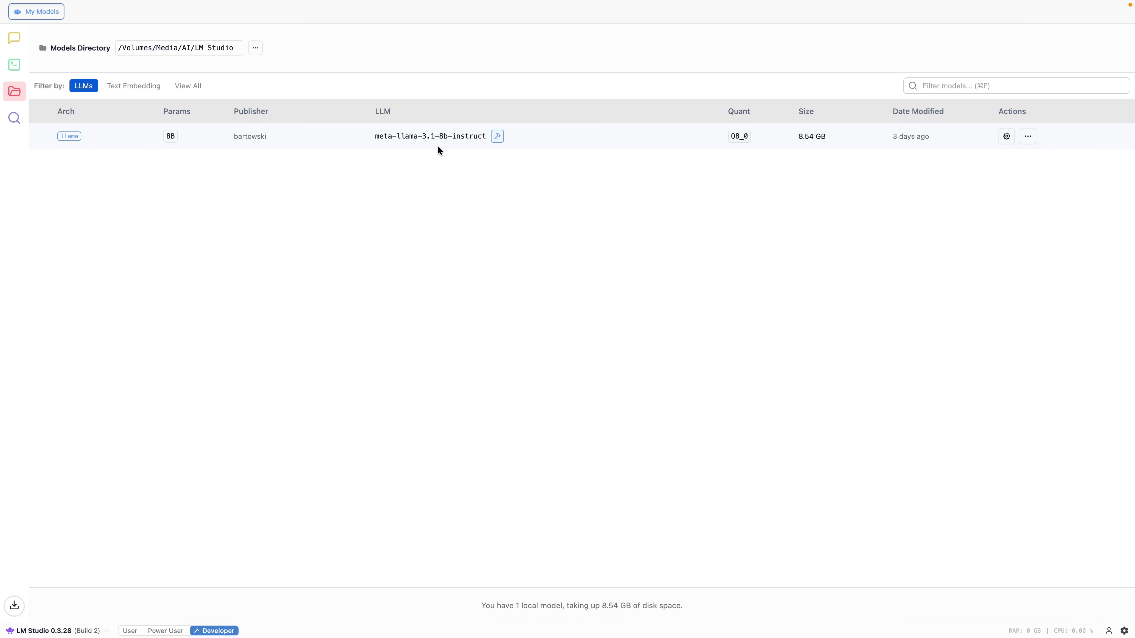
click(1006, 136)
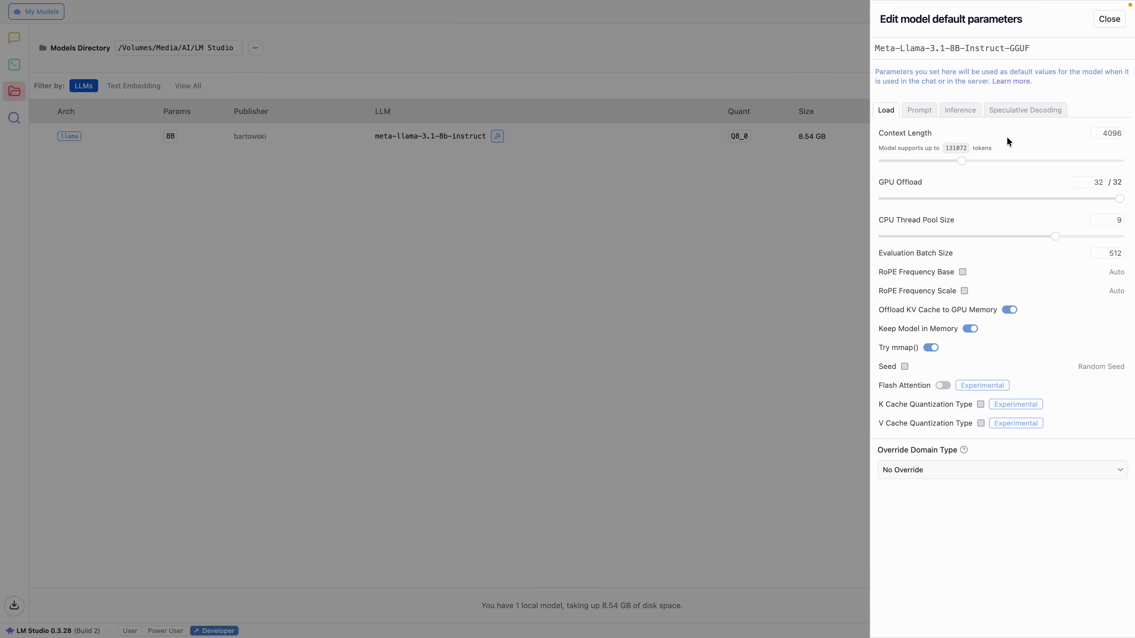
mouse_move(1006, 137)
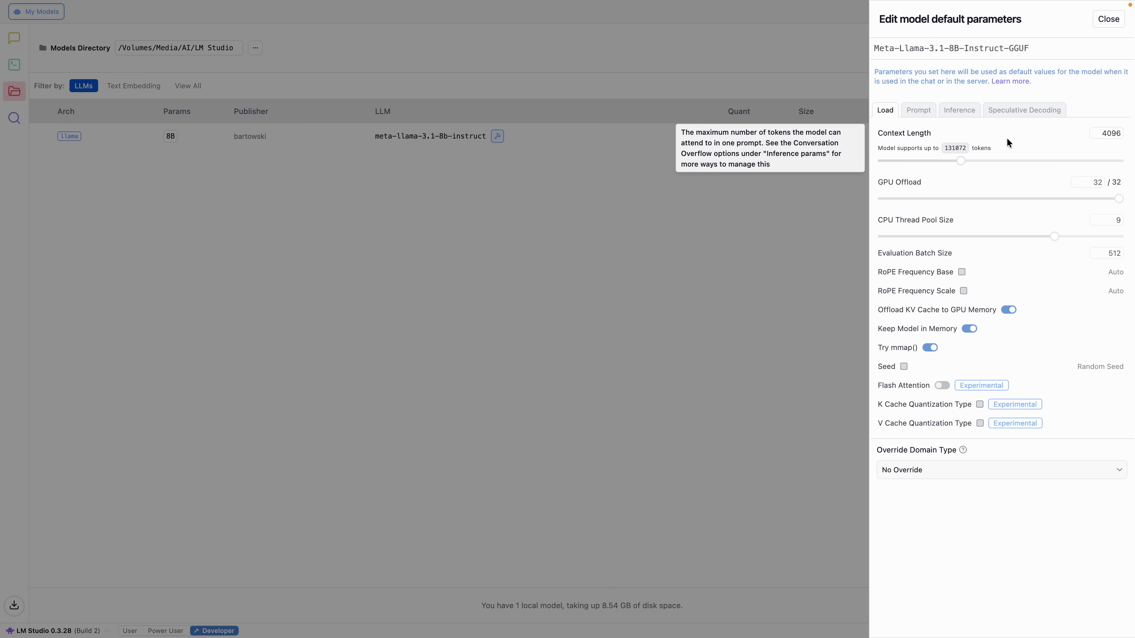
double_click(1114, 136)
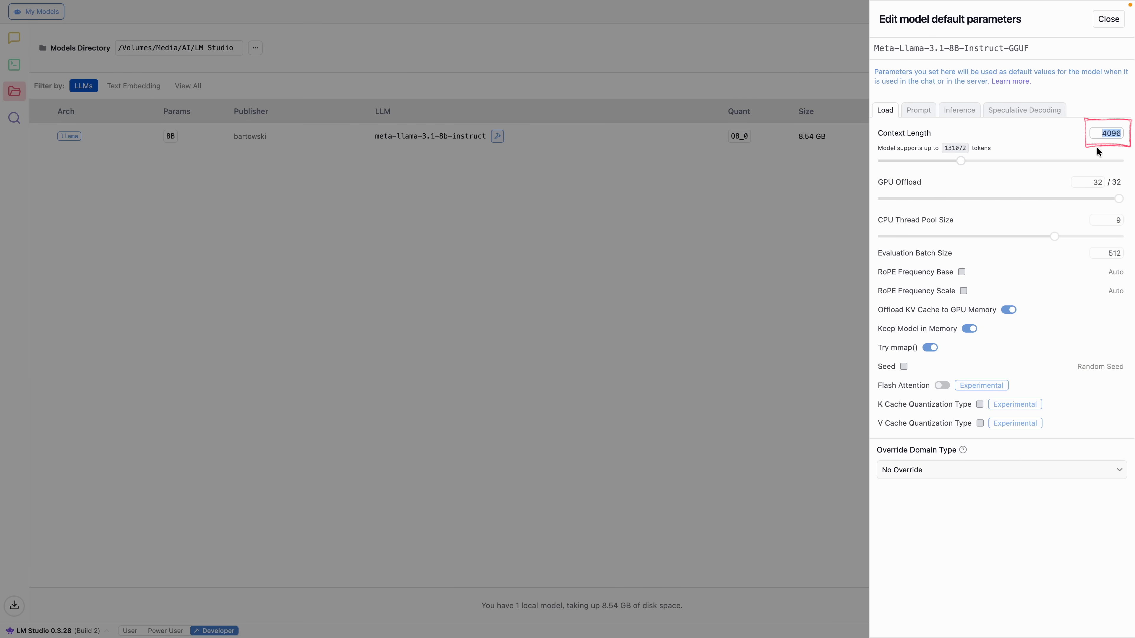
text(10000)
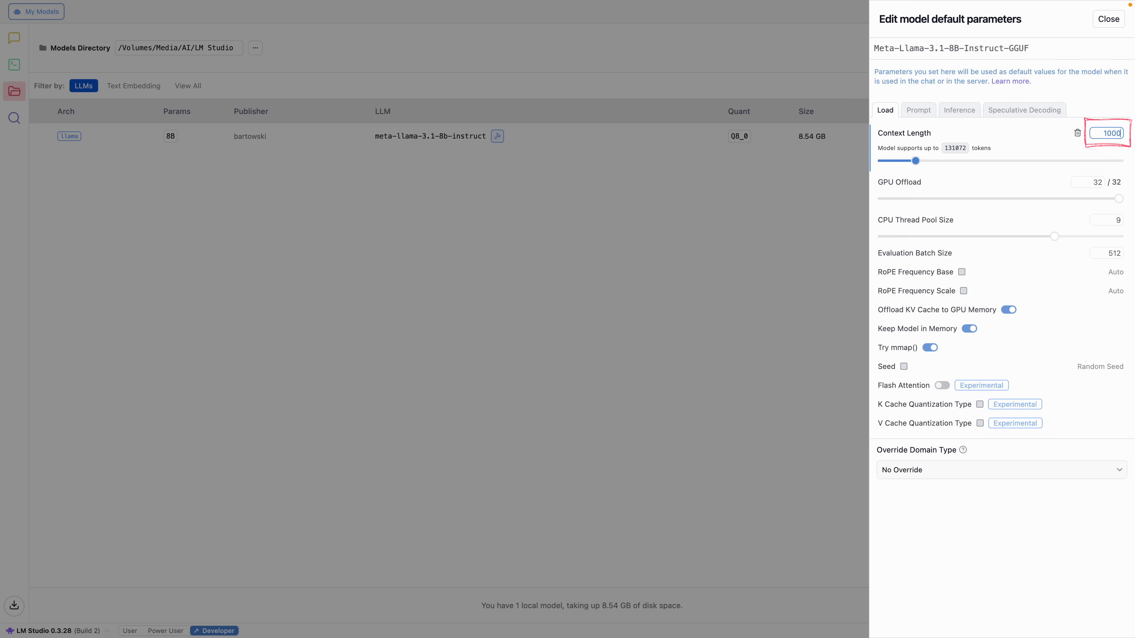
click(628, 234)
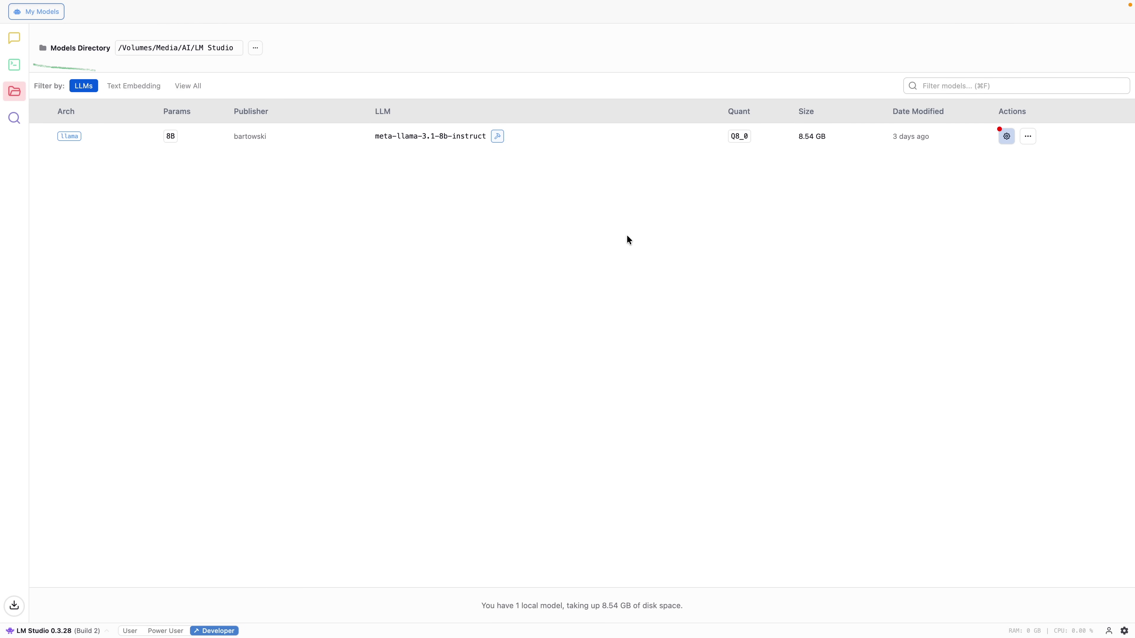
Load Meta Llama 3.1 8B Instruct on the Developer page and set the server to Running on port 1234.
click(15, 70)
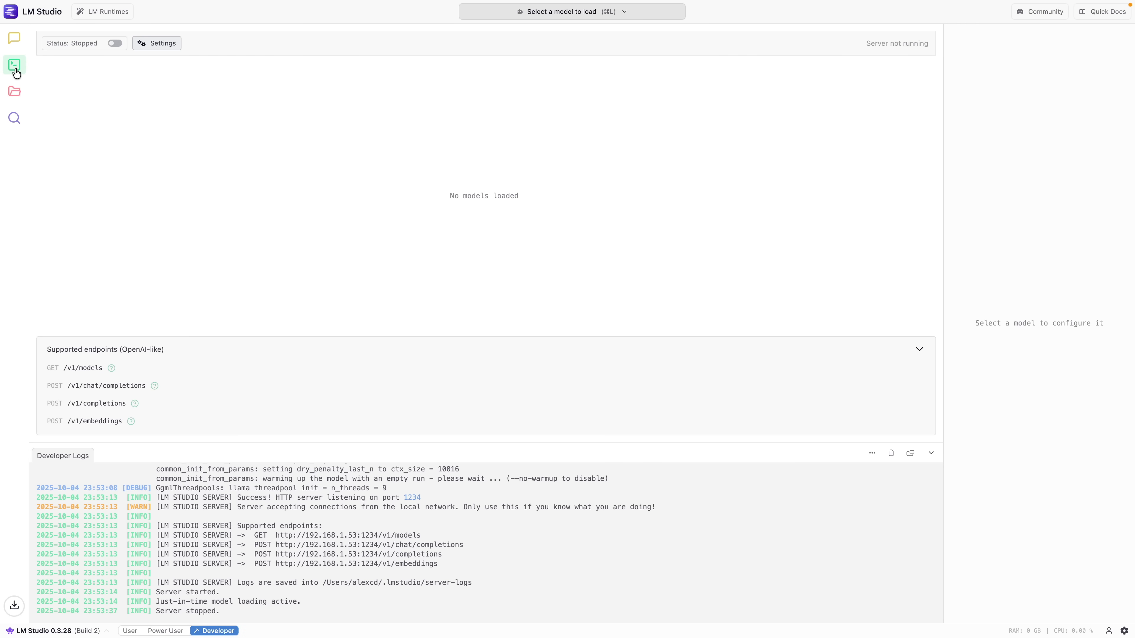
click(564, 11)
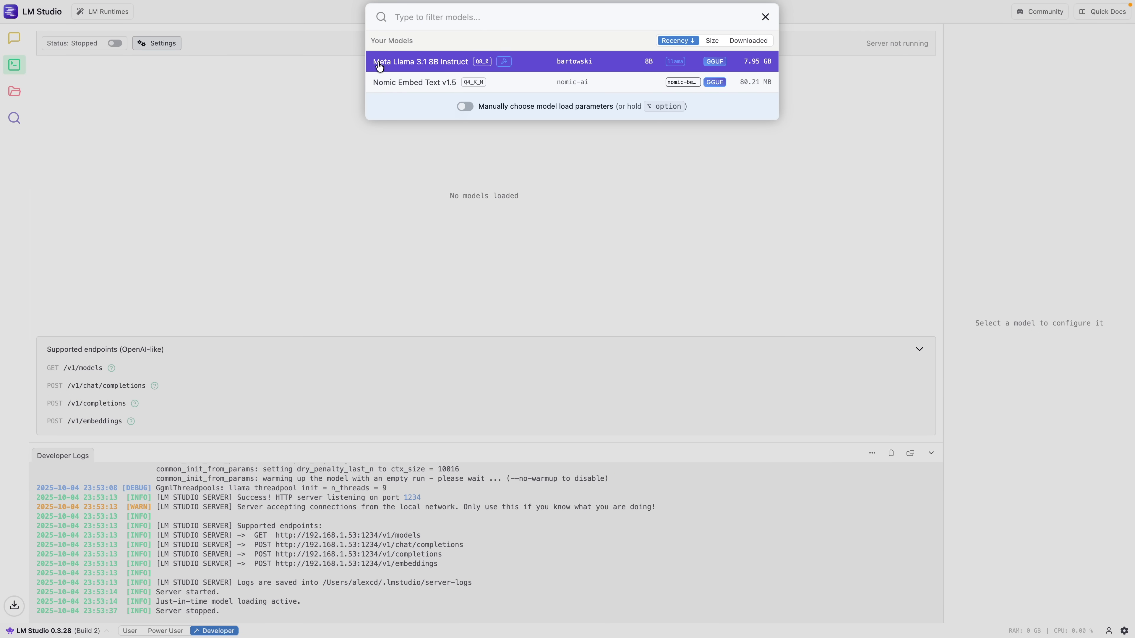
click(395, 63)
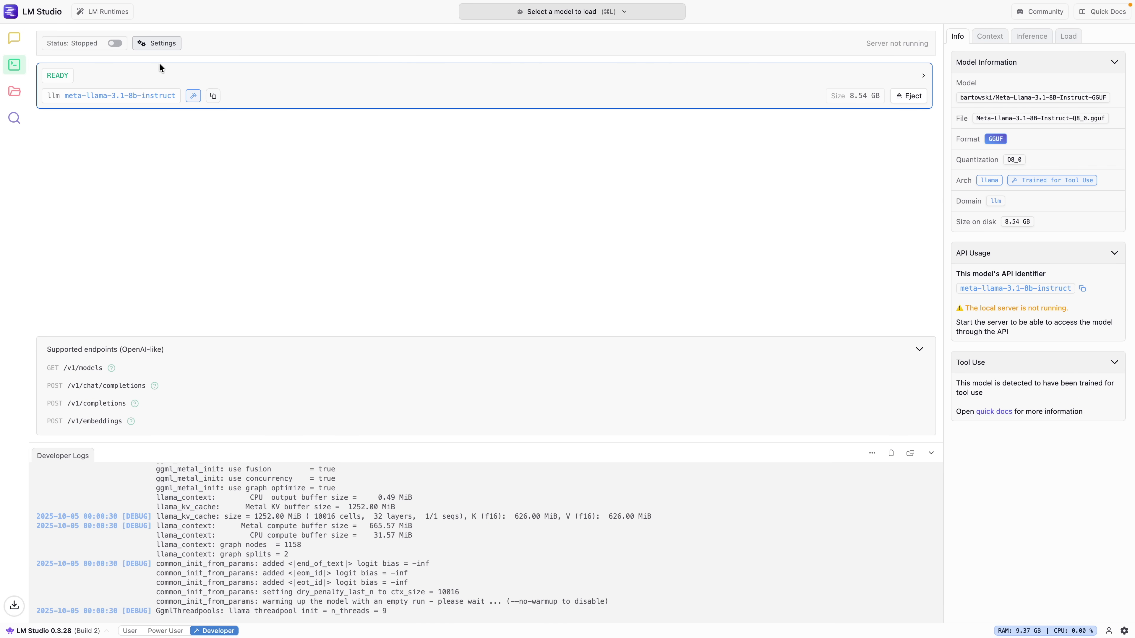
click(115, 43)
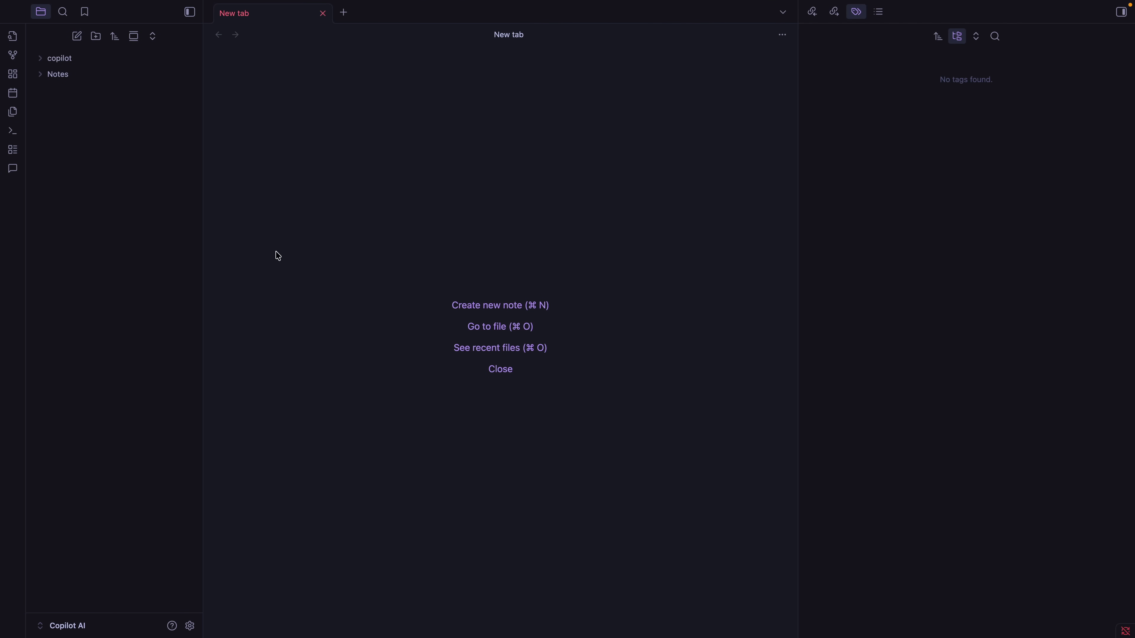
Open Copilot's settings and expand the Default Chat Model list, currently google/gemini-2.5-flash.
click(190, 626)
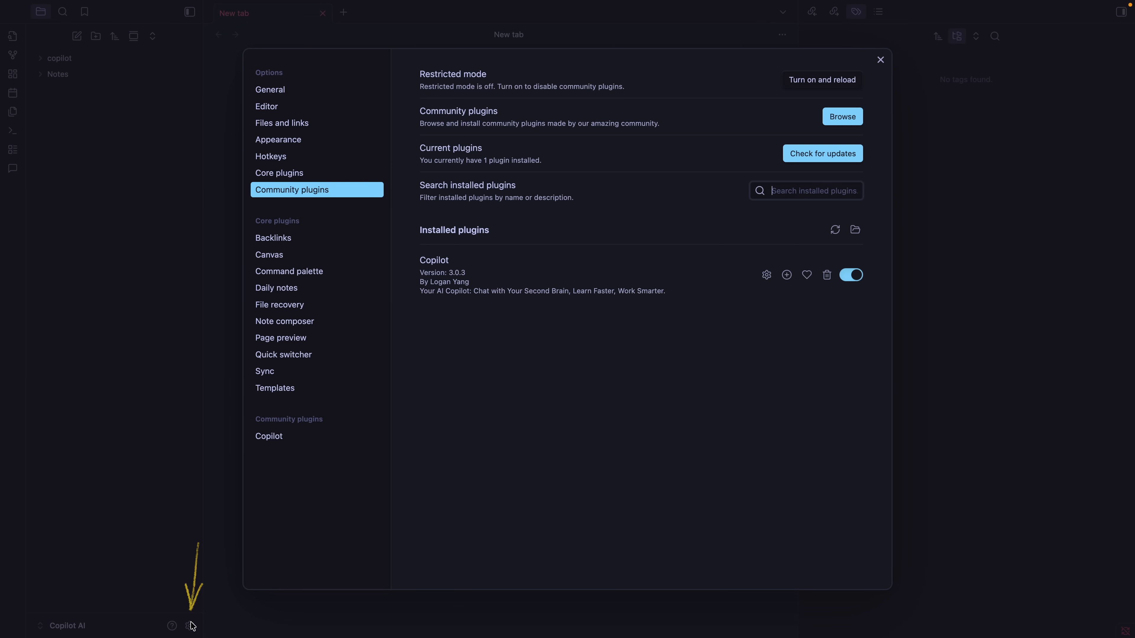
click(285, 436)
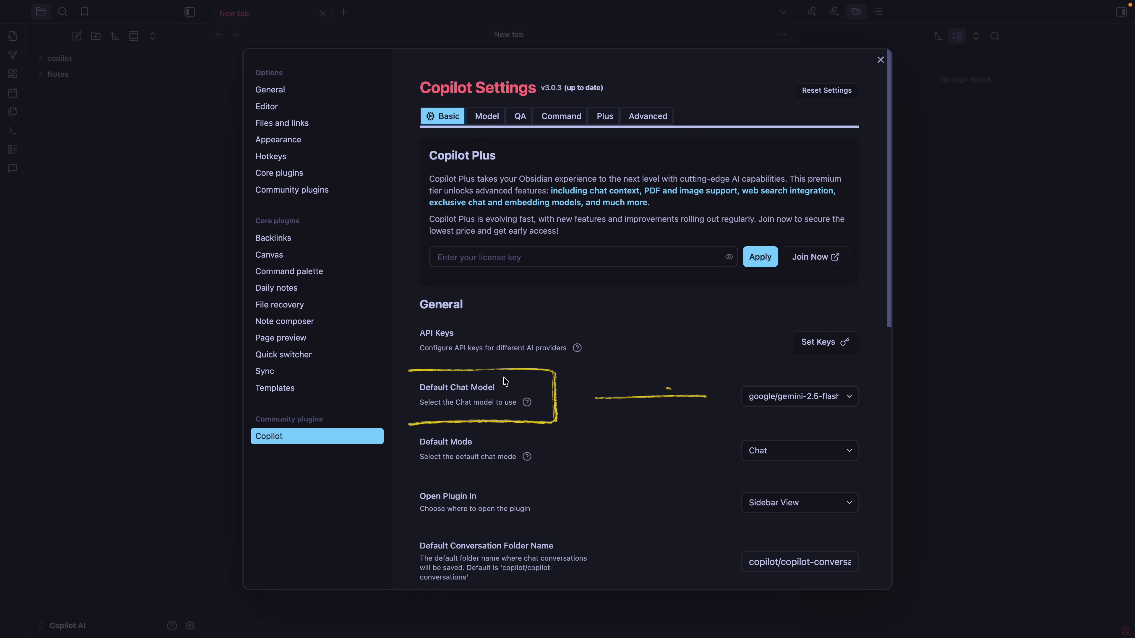
click(796, 398)
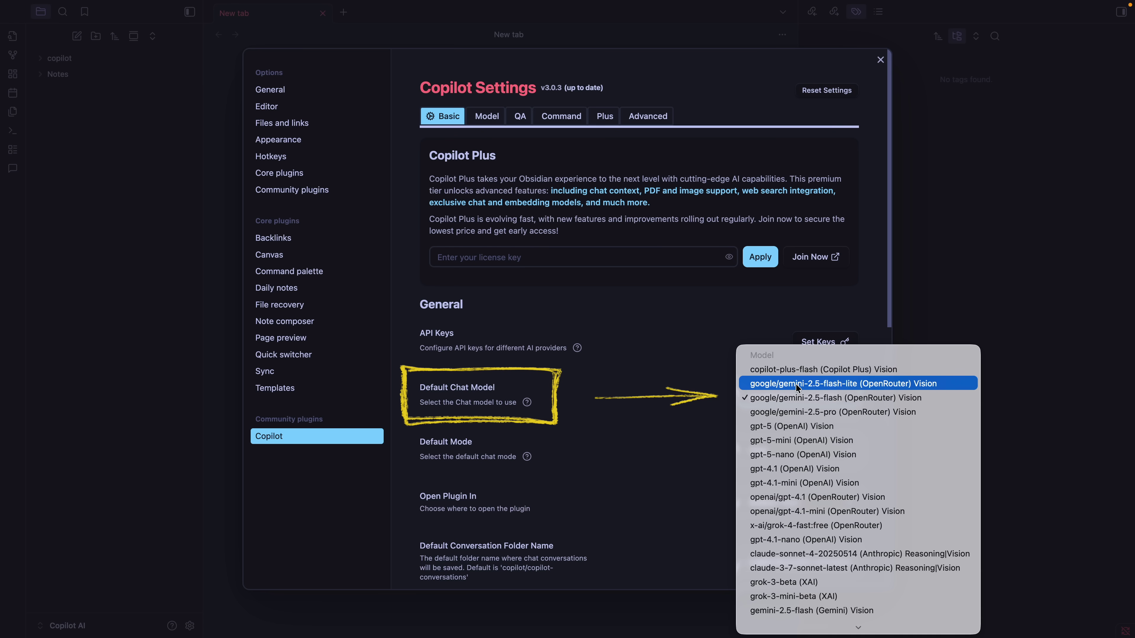
scroll(800, 436, down, 2)
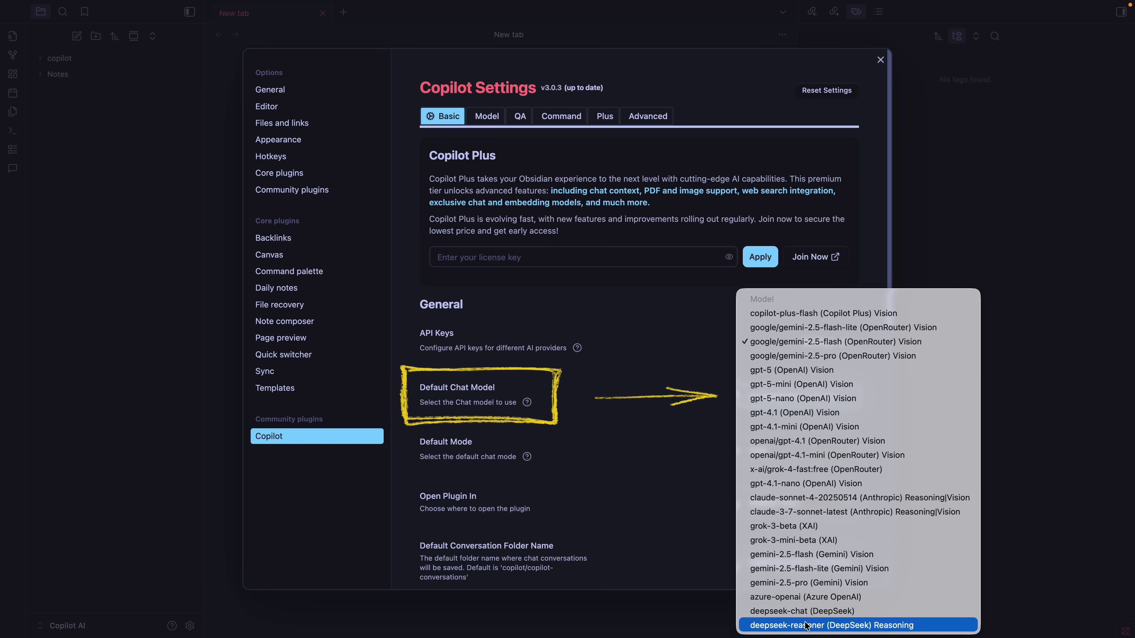
Leave the default chat model unchanged and show Copilot's Chat Models settings.
click(681, 402)
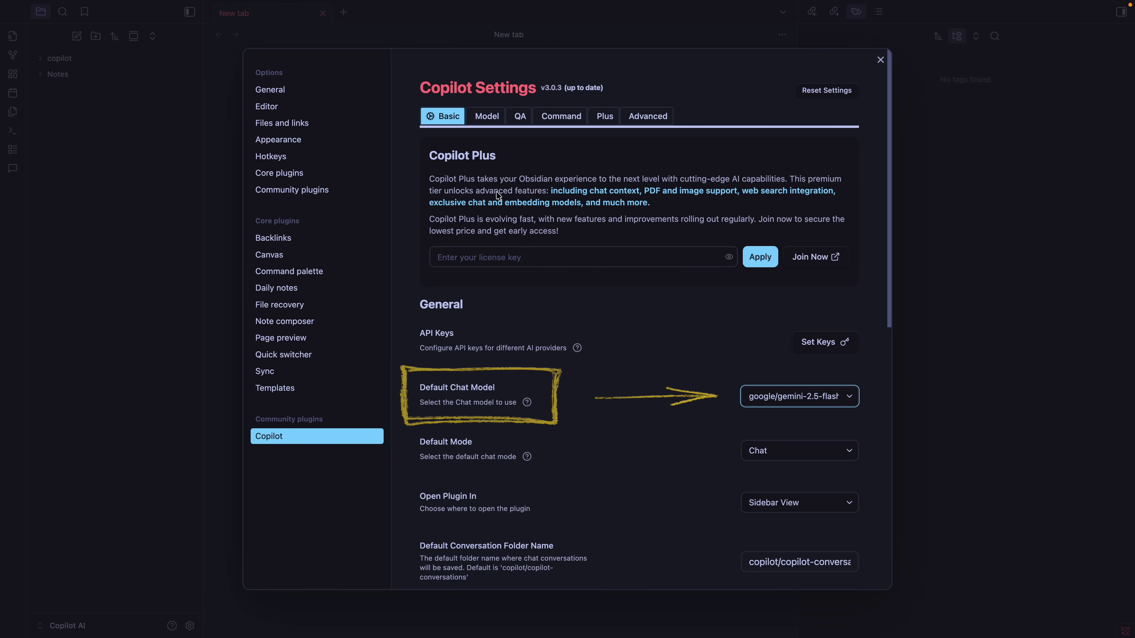
click(485, 119)
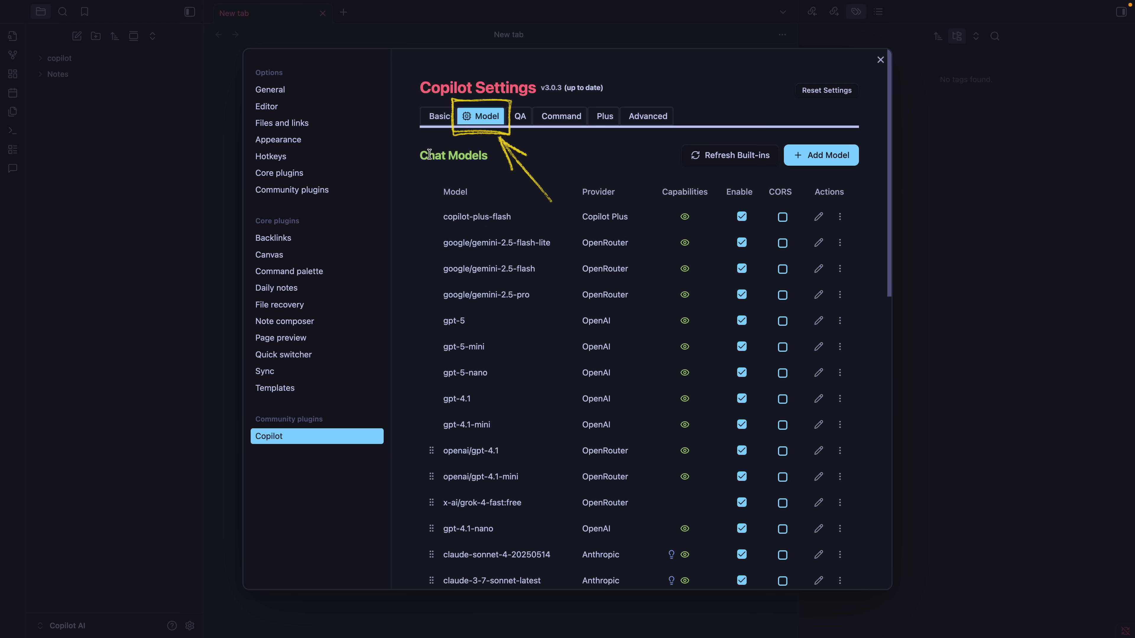
drag(424, 157, 491, 164)
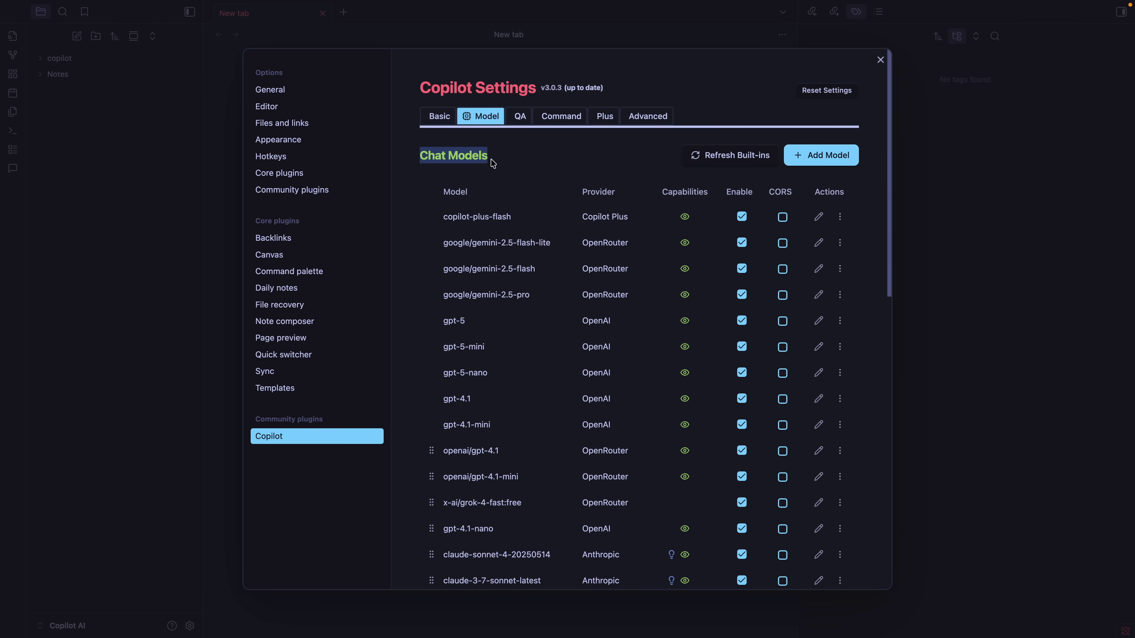
Start a custom chat model with LM Studio as provider and copy the Llama model identifier from LM Studio.
click(825, 158)
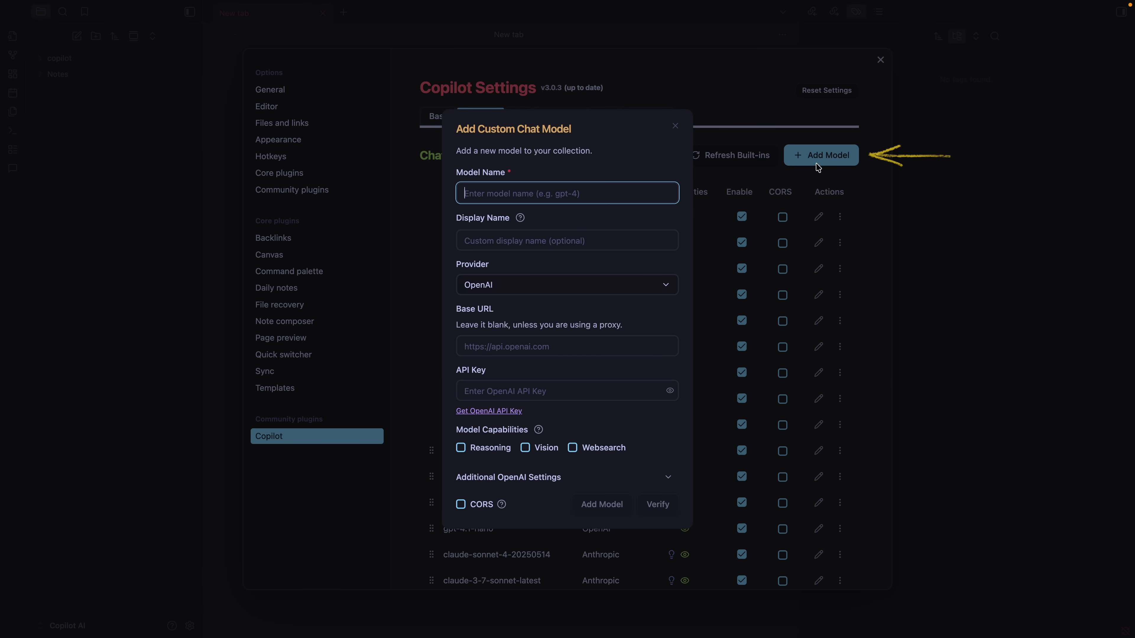
click(671, 286)
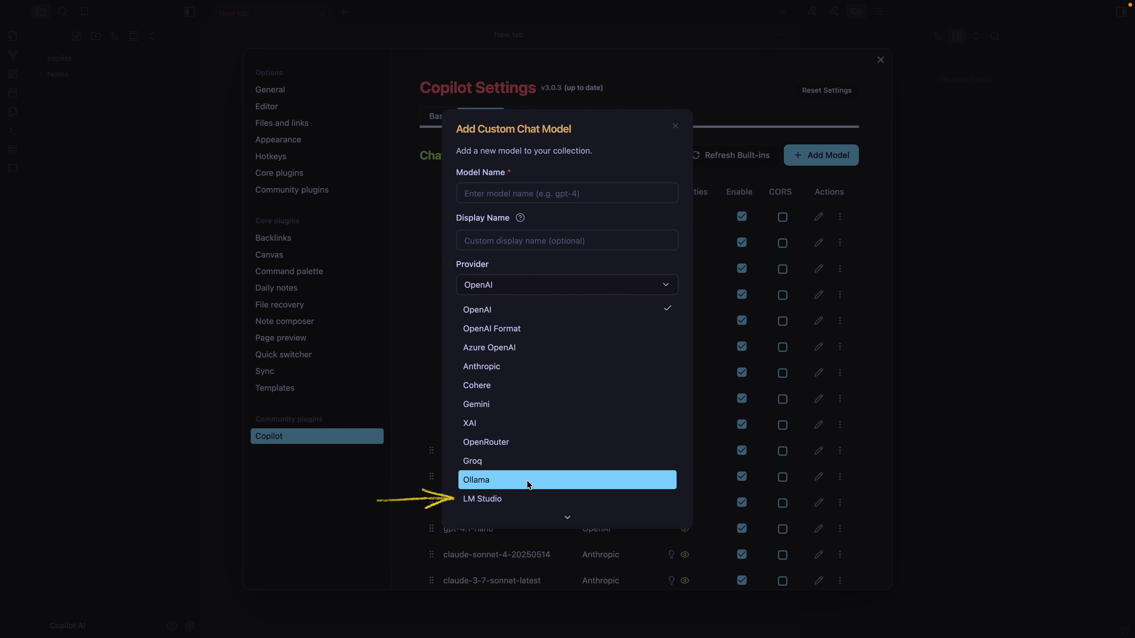
click(520, 499)
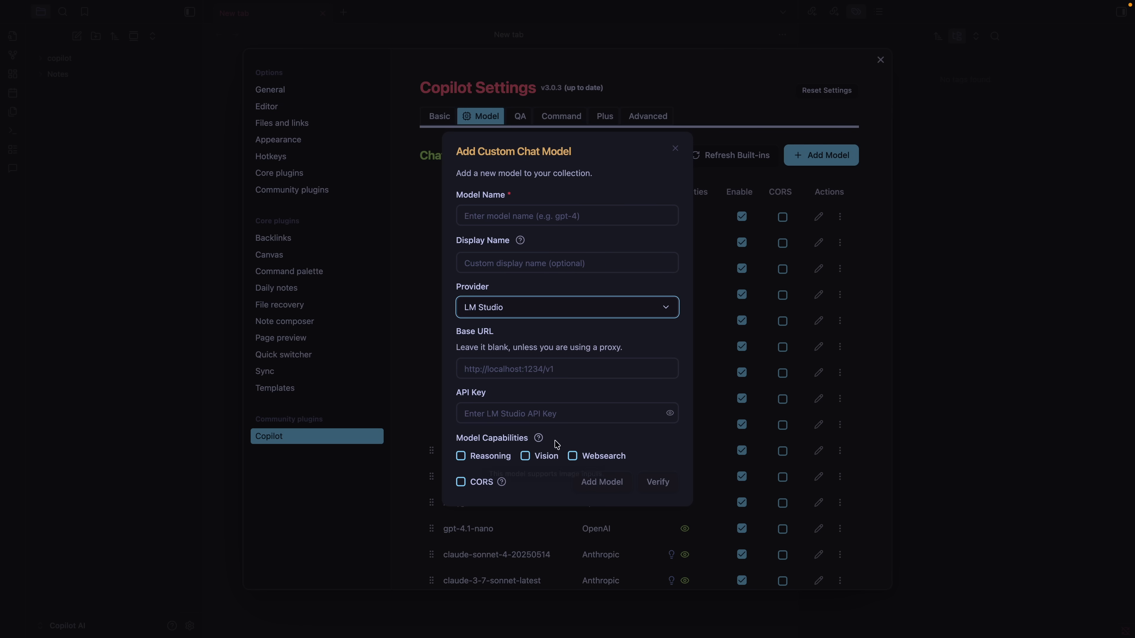
click(582, 214)
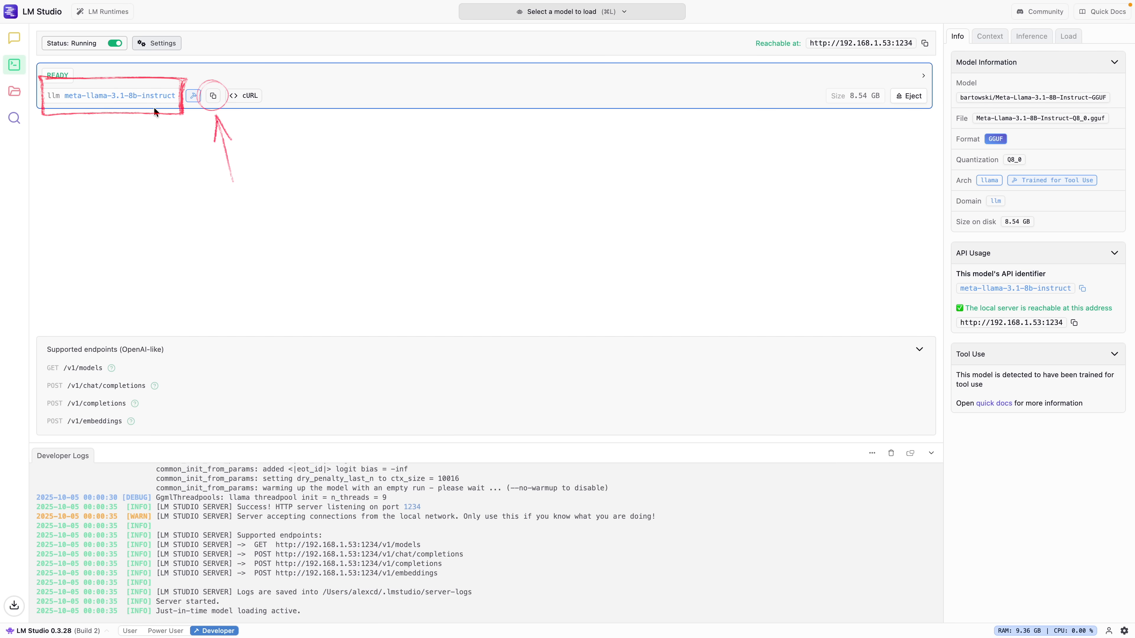
click(209, 104)
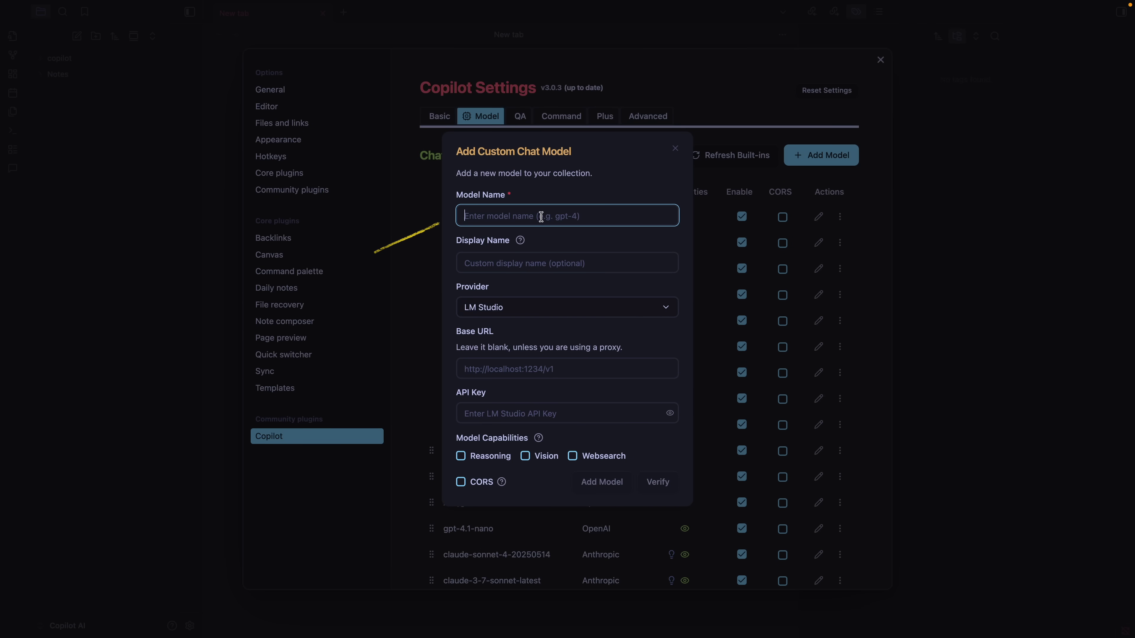
Enter meta-llama-3.1-8b-instruct as Model Name and lm-studio-meta-llama-3.1 as Display Name.
key(super+v)
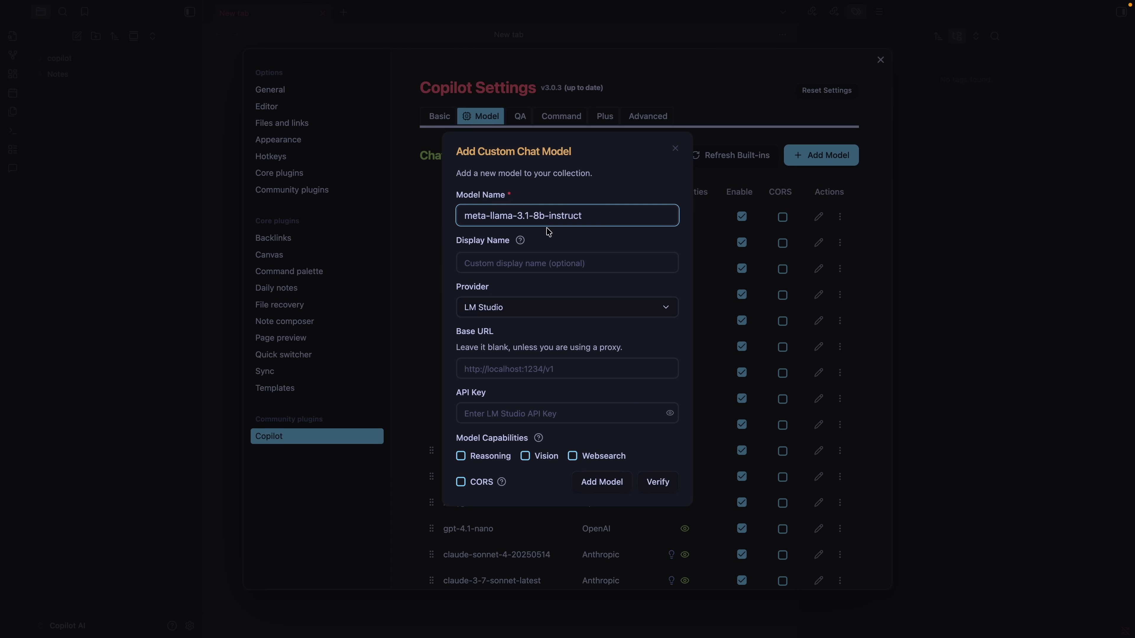
click(548, 259)
text(lm-studio-meta-llama)
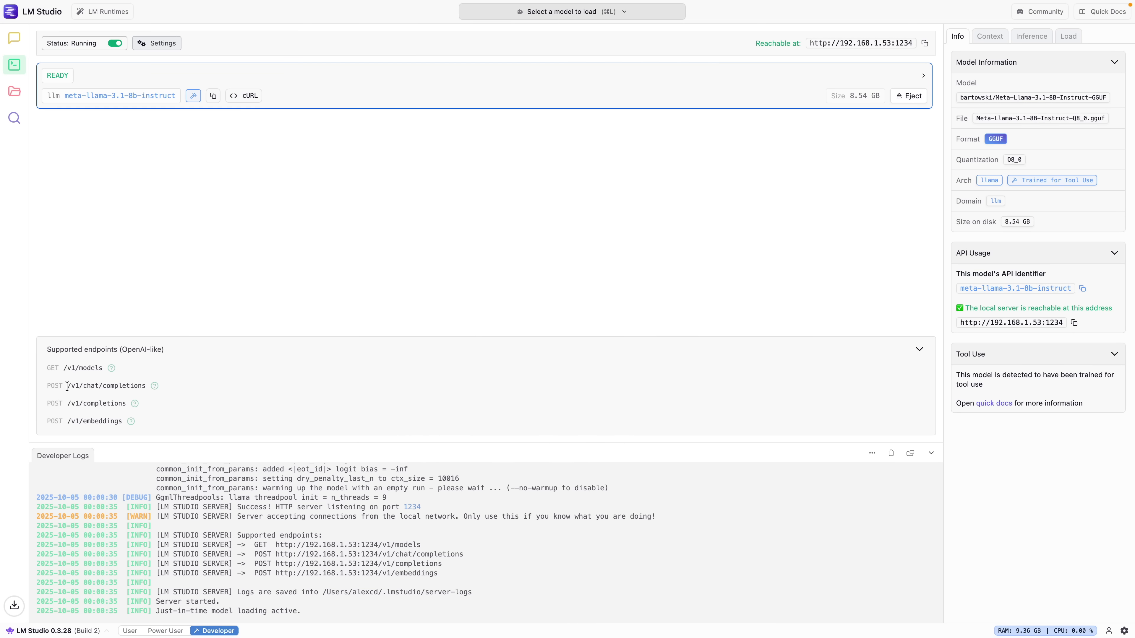
drag(67, 386, 153, 385)
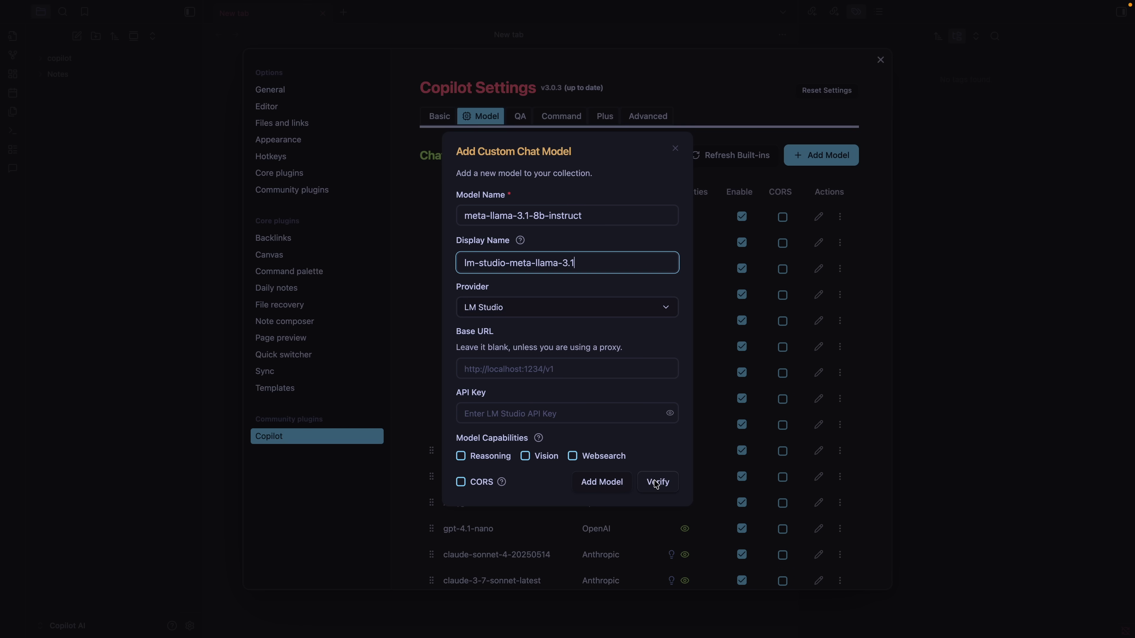
Verify the Llama connection, add the model, and confirm lm-studio-meta-llama-3.1 appears under Chat Models.
click(656, 485)
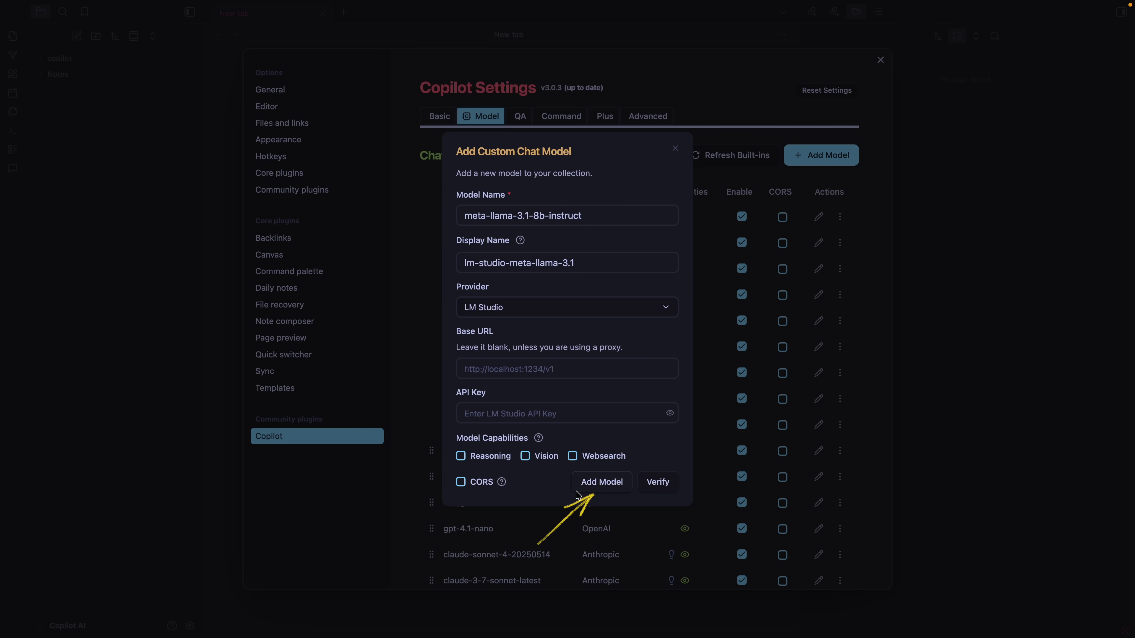
click(610, 486)
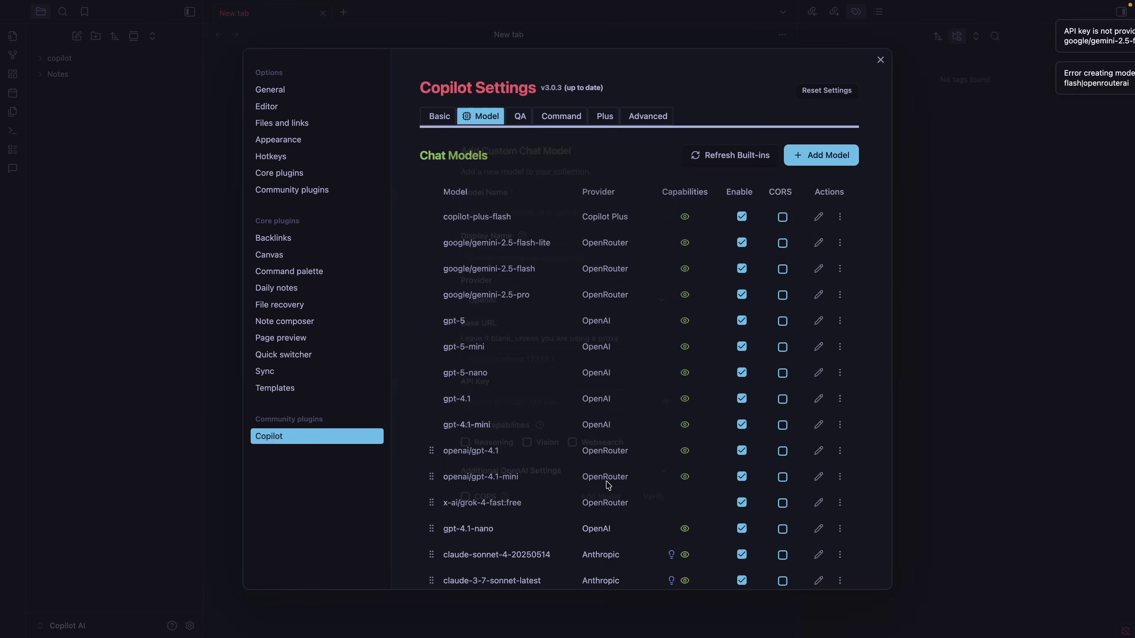
scroll(564, 491, down, 5)
scroll(564, 493, down, 3)
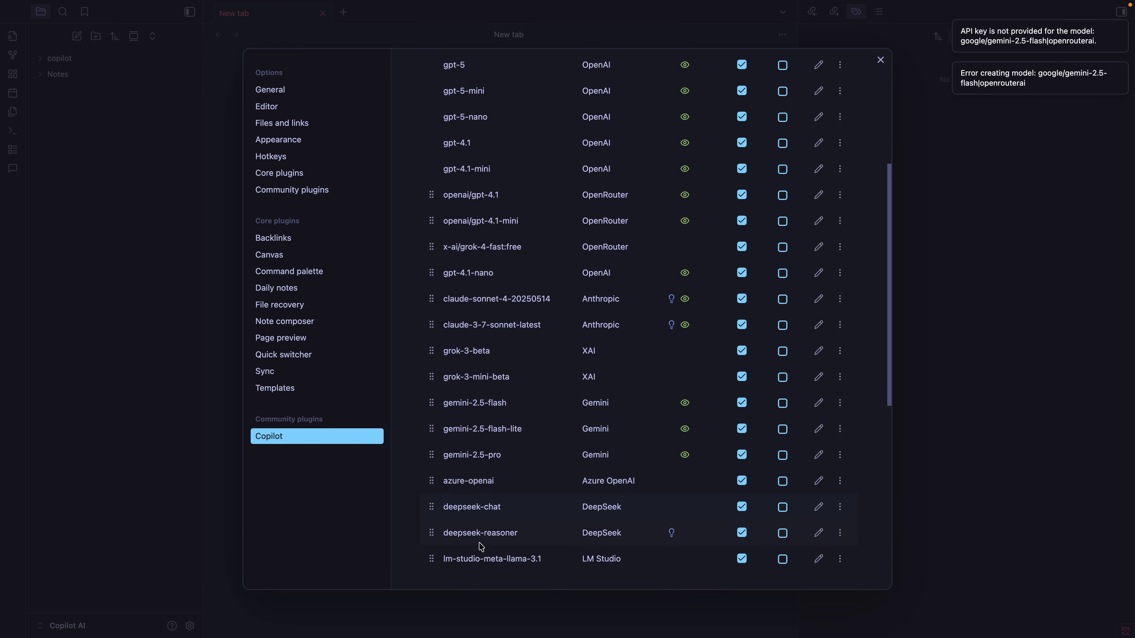
On the Basic tab, change Default Chat Model from google/gemini-2.5-flash to lm-studio-meta-llama-3.1.
scroll(565, 560, up, 10)
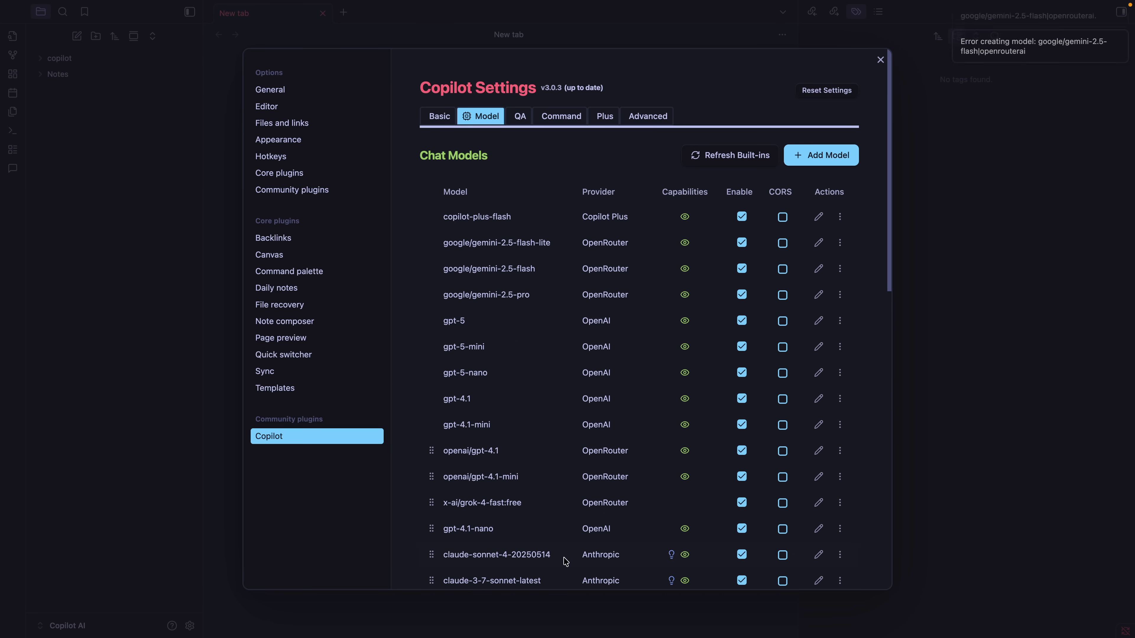
click(436, 116)
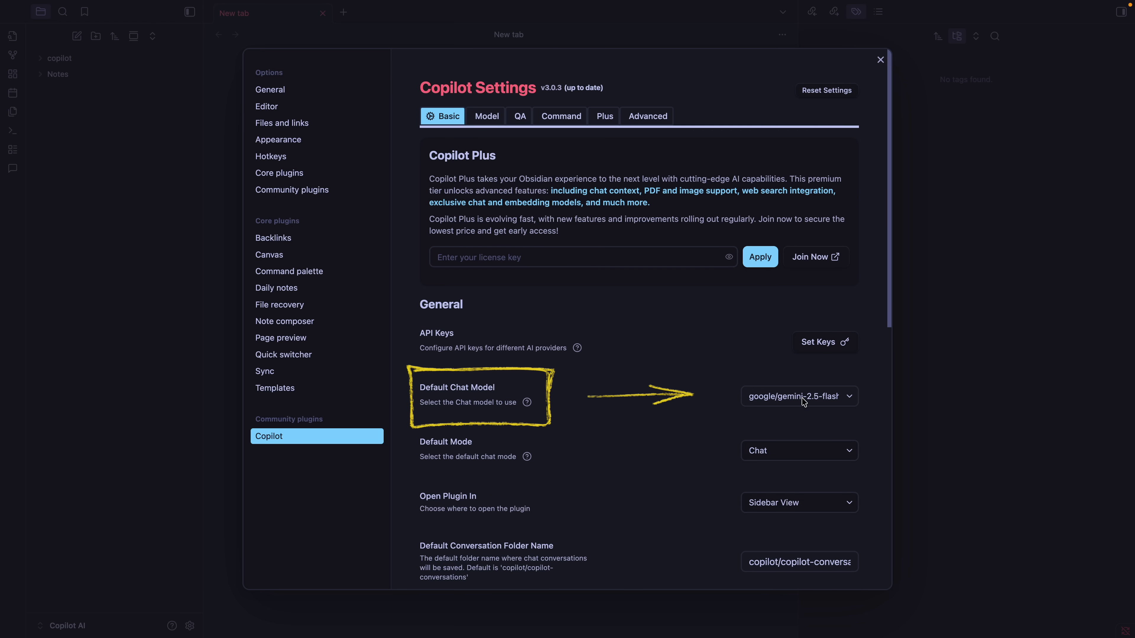
click(793, 397)
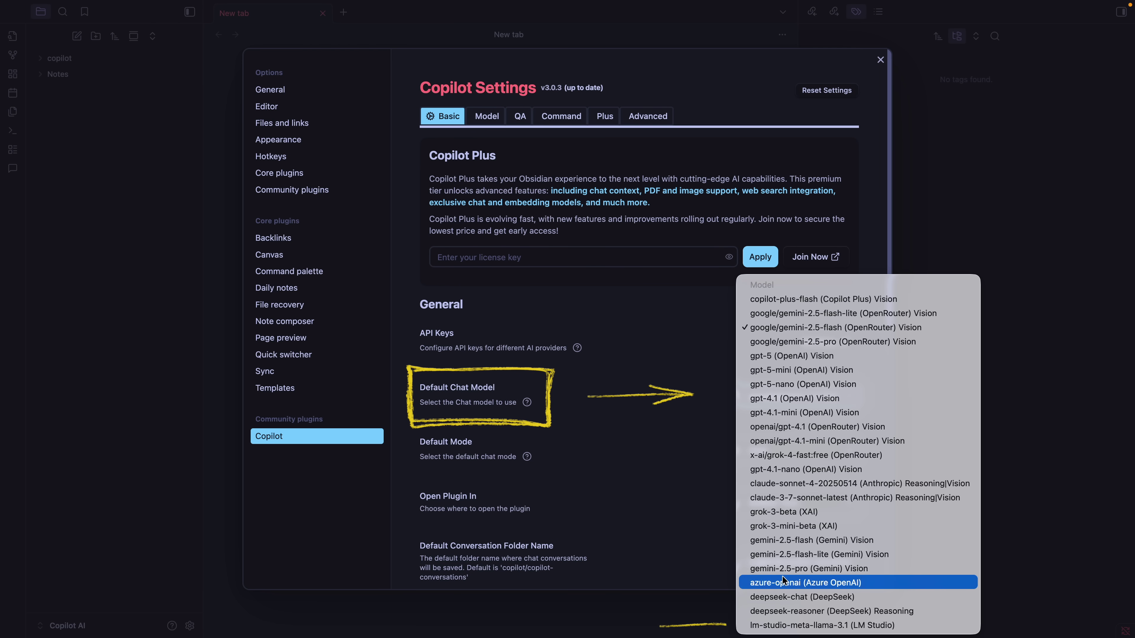
click(774, 625)
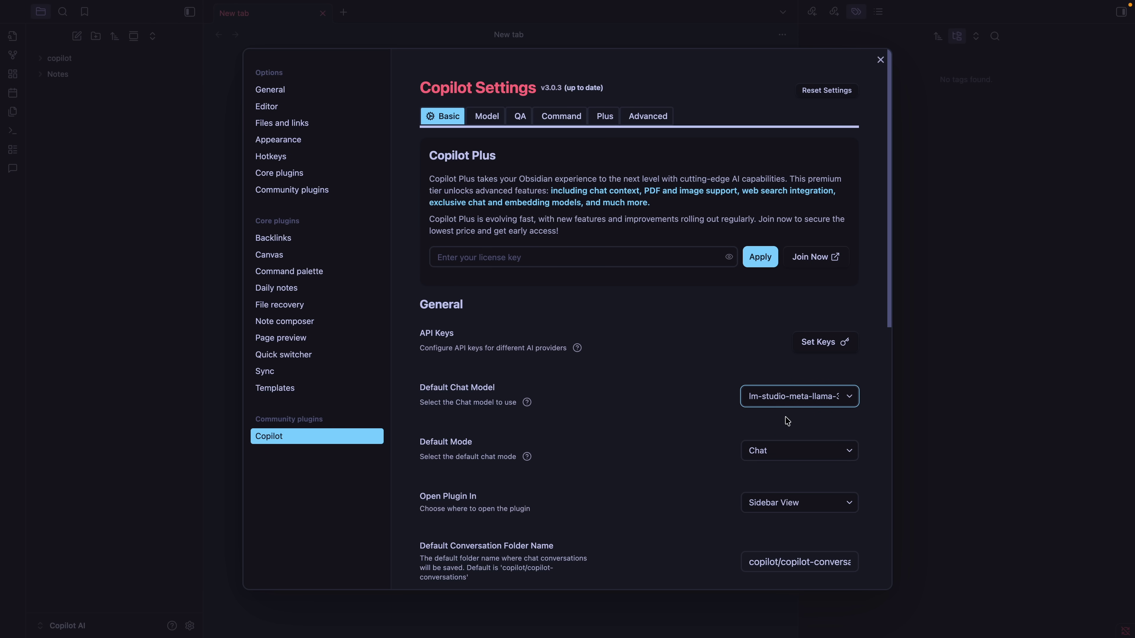
Switch on the Autosave Chat toggle and close the settings window.
scroll(641, 419, down, 8)
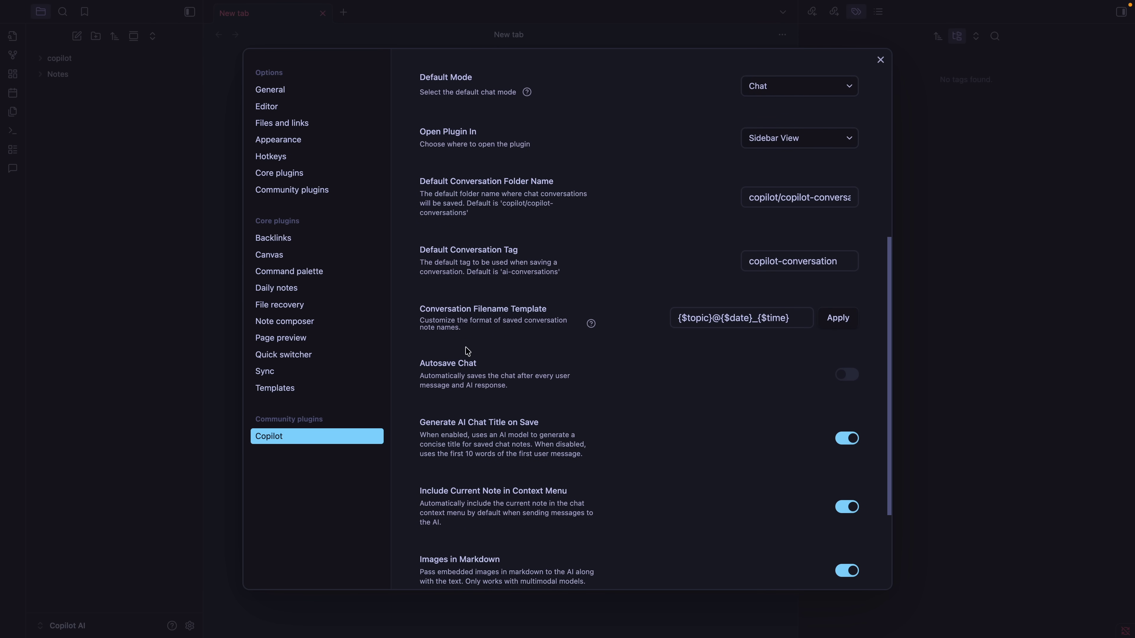
drag(419, 363, 595, 393)
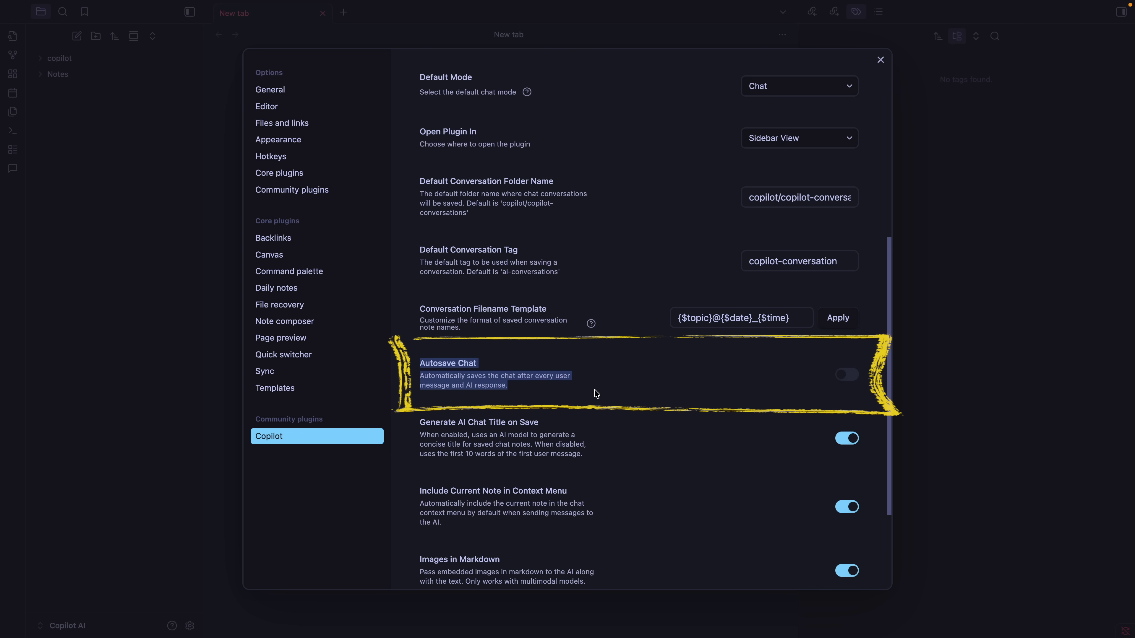
click(852, 379)
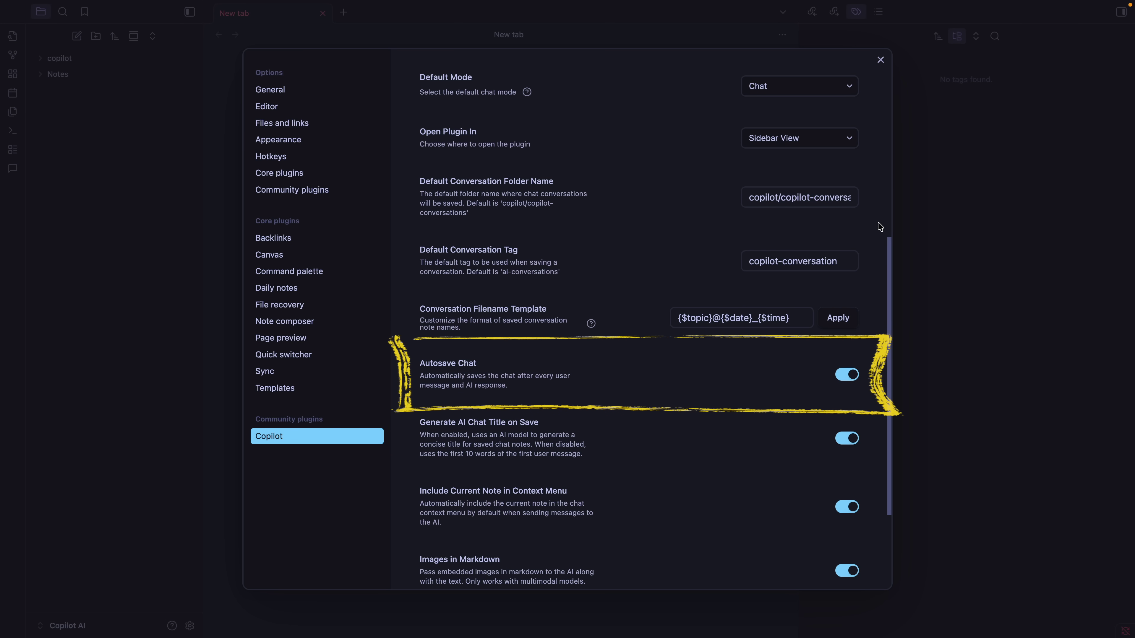
click(880, 60)
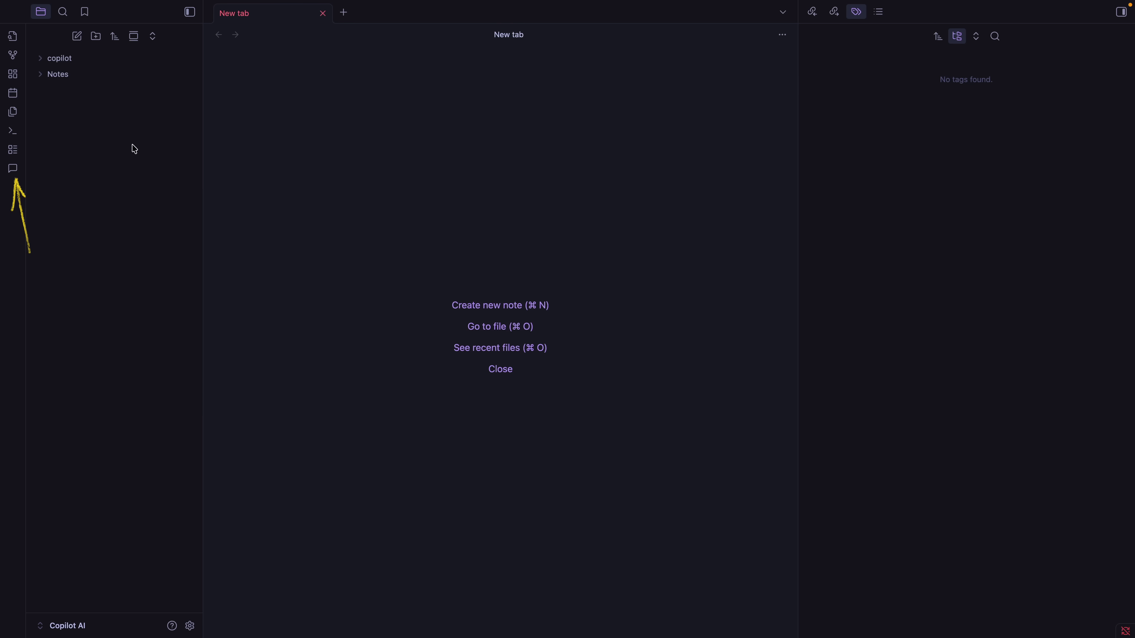
Open the Copilot chat panel and show the Deep Work note from the Notes folder beside it.
click(13, 170)
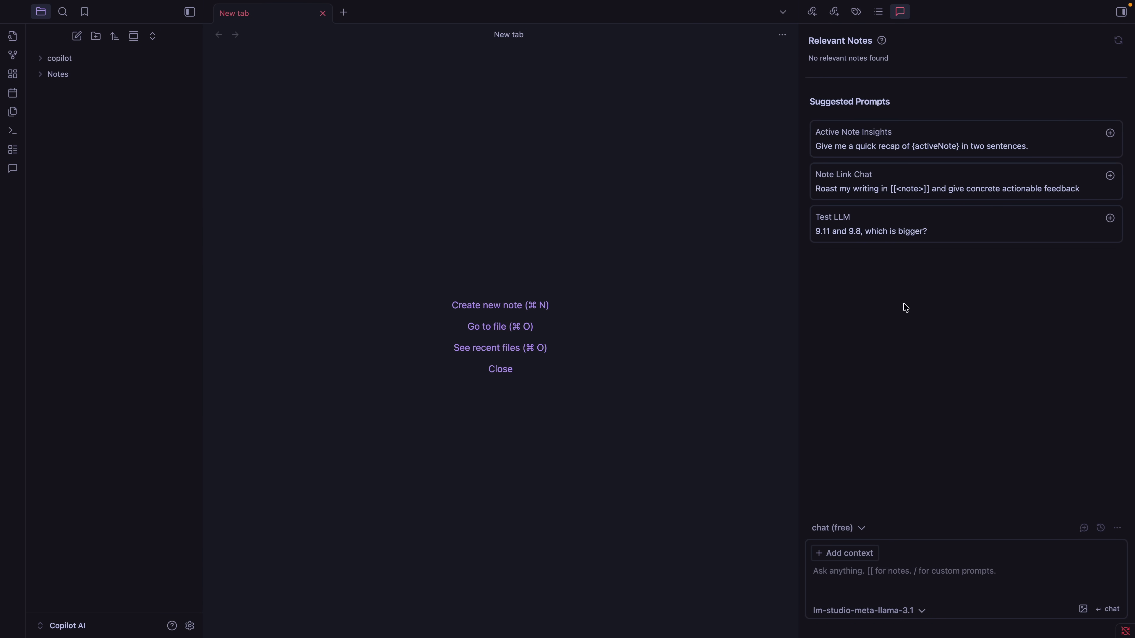
click(44, 79)
click(63, 106)
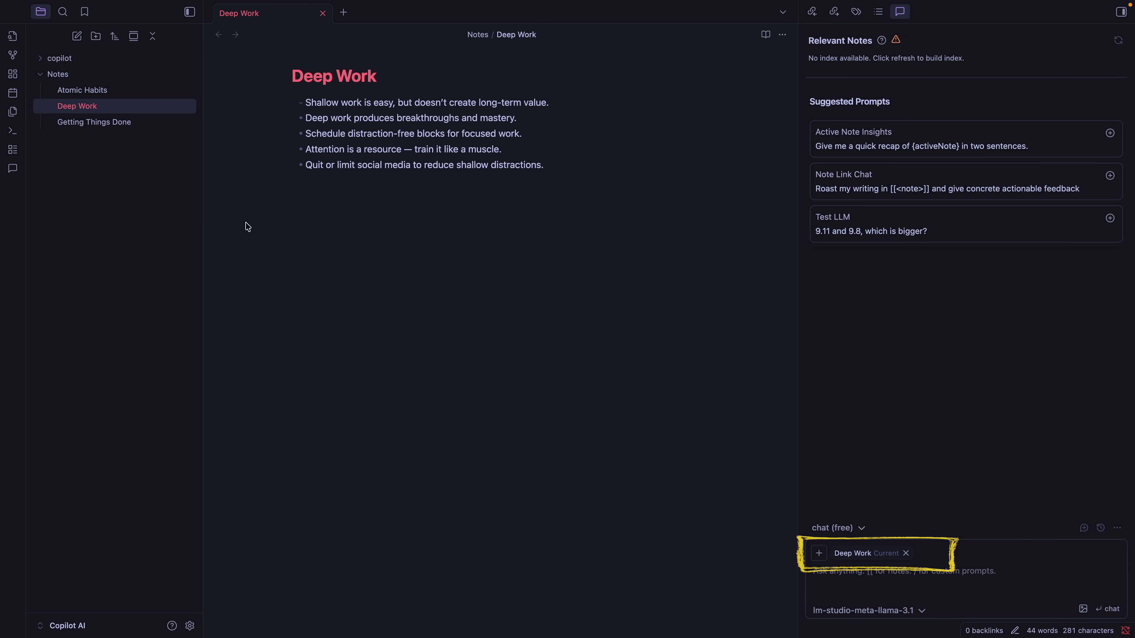
click(99, 128)
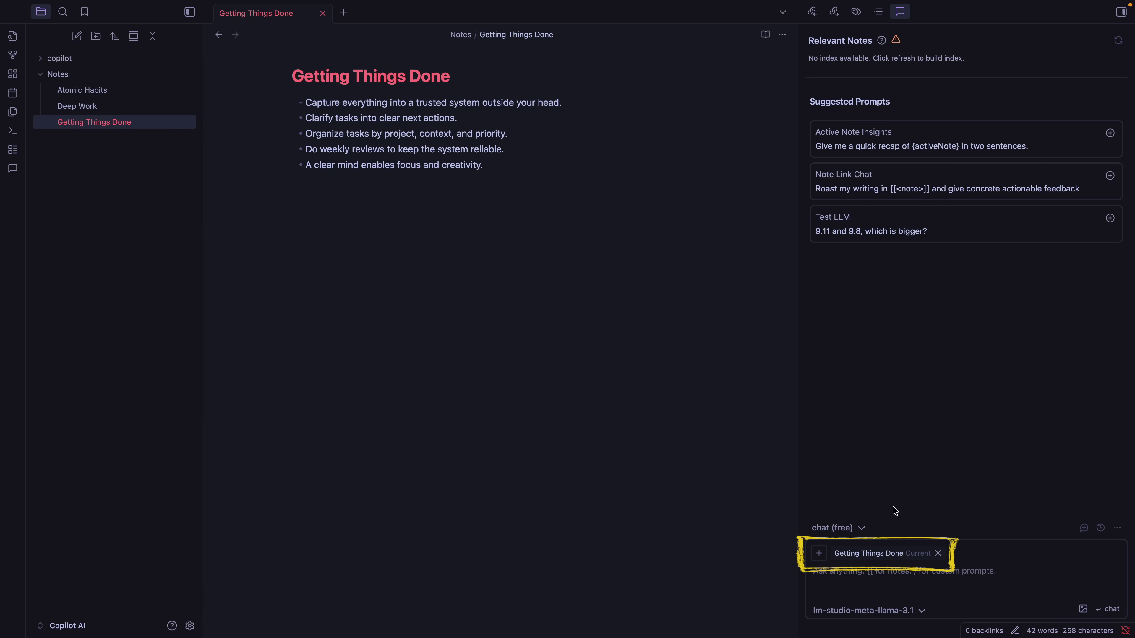
click(89, 106)
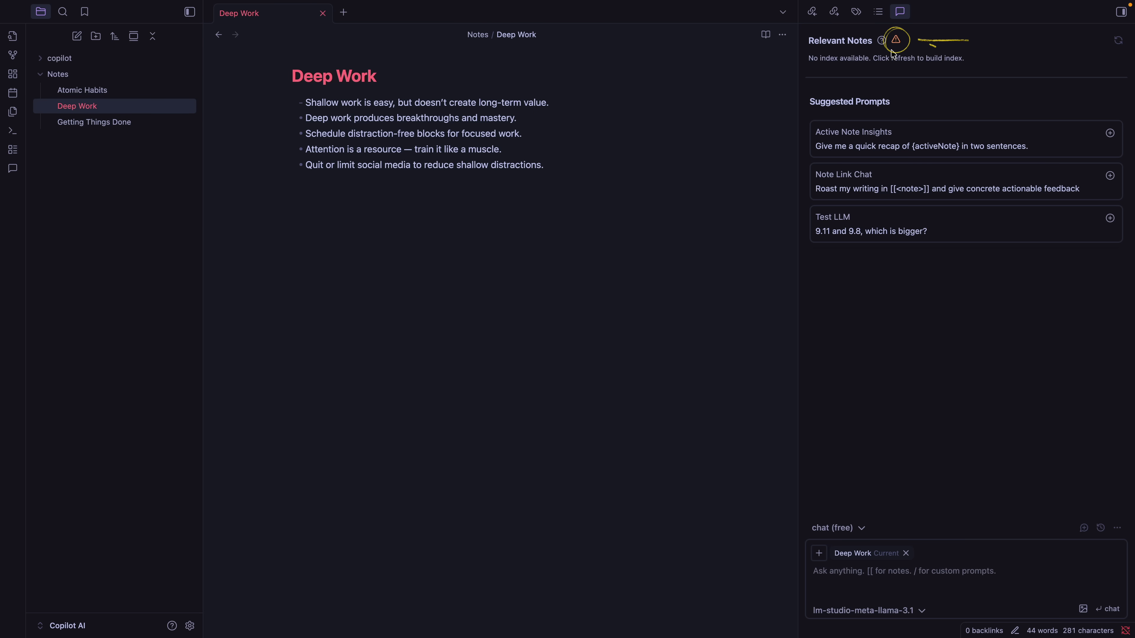
Reindex the Deep Work note for Relevant Notes, which ends in an indexing error.
mouse_move(896, 49)
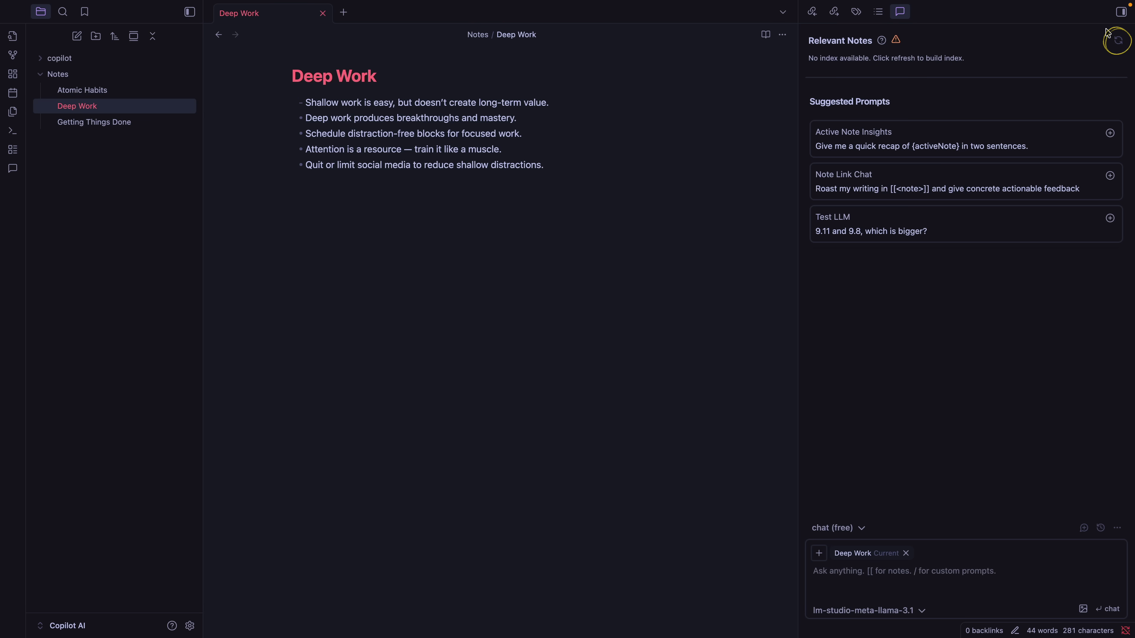
click(1119, 41)
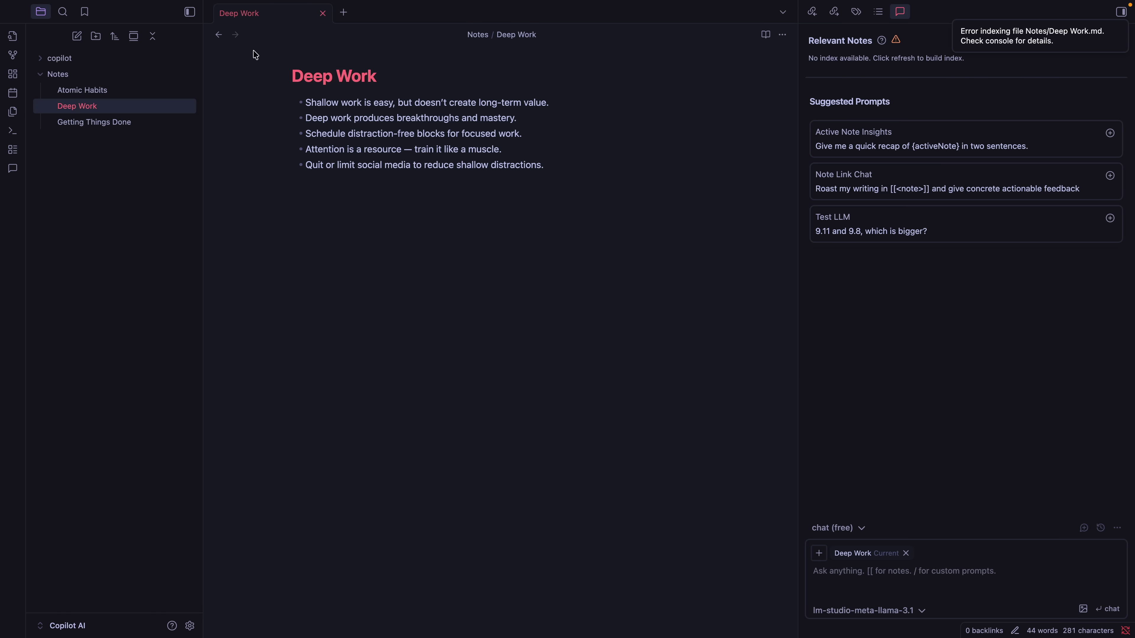
Reindex with Developer Tools open to find the no-API-key error for text-embedding-3-small, then close.
mouse_move(263, 4)
click(210, 8)
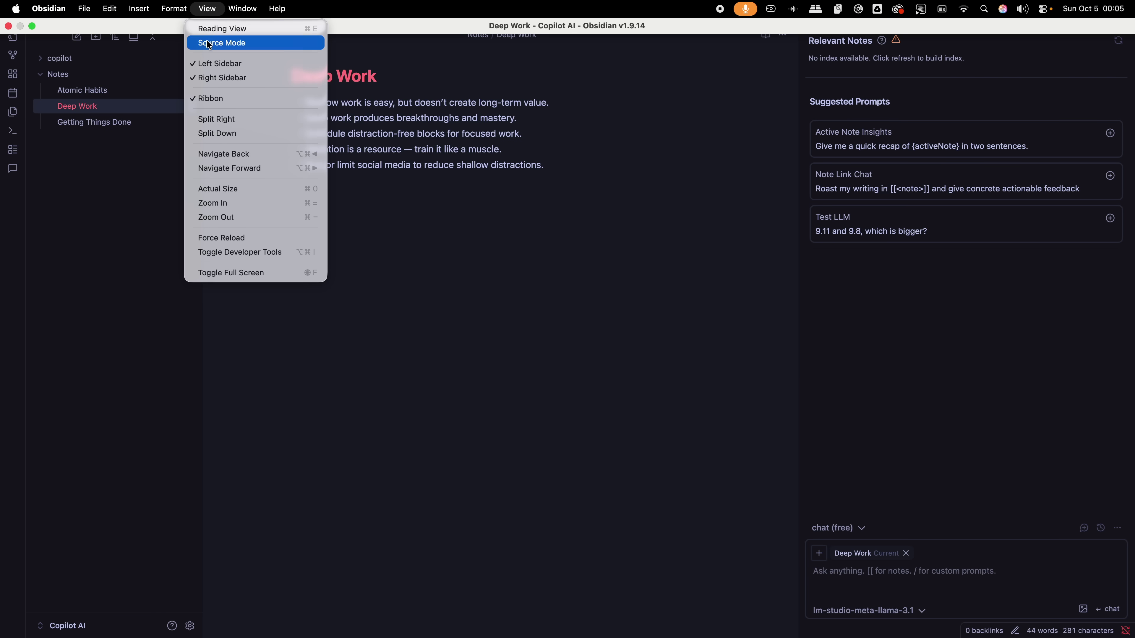
click(226, 252)
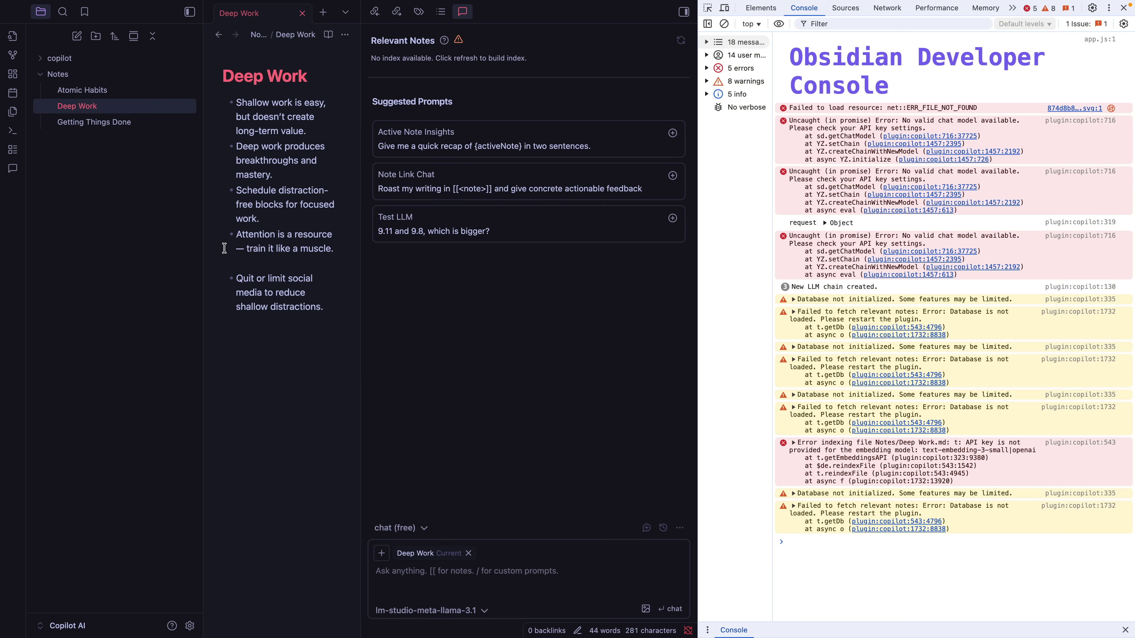
click(724, 23)
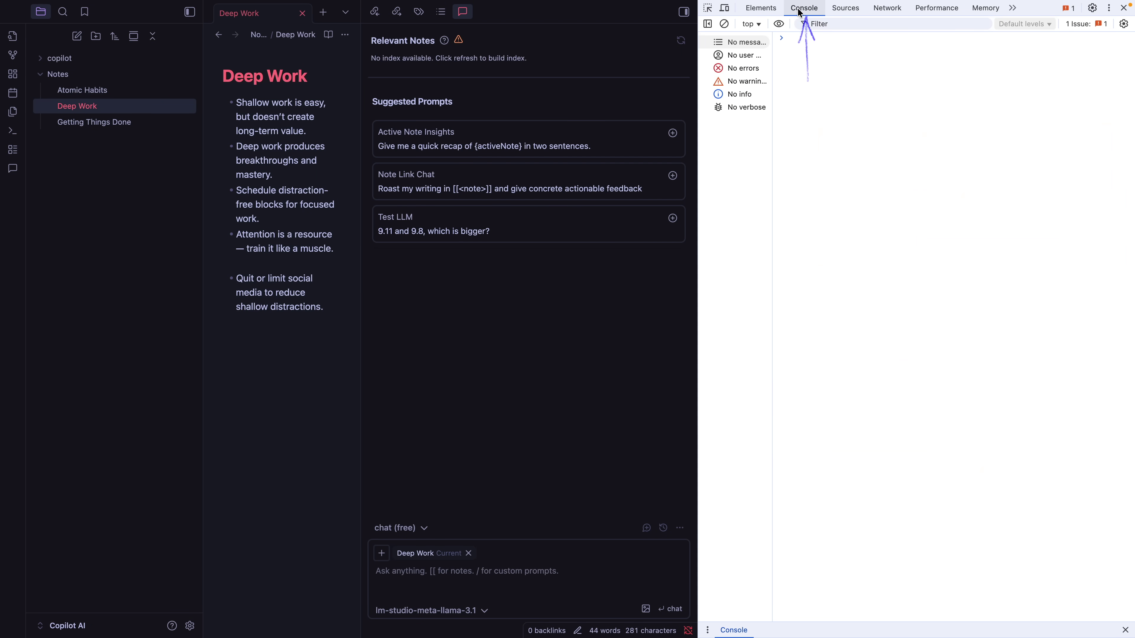
click(681, 44)
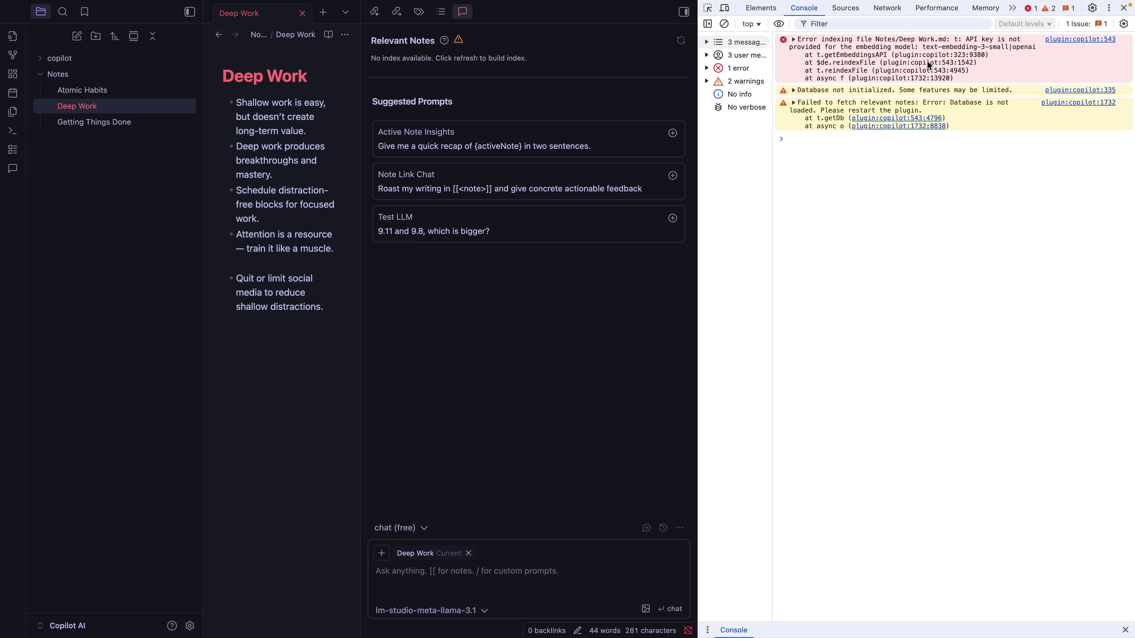
drag(965, 39, 913, 51)
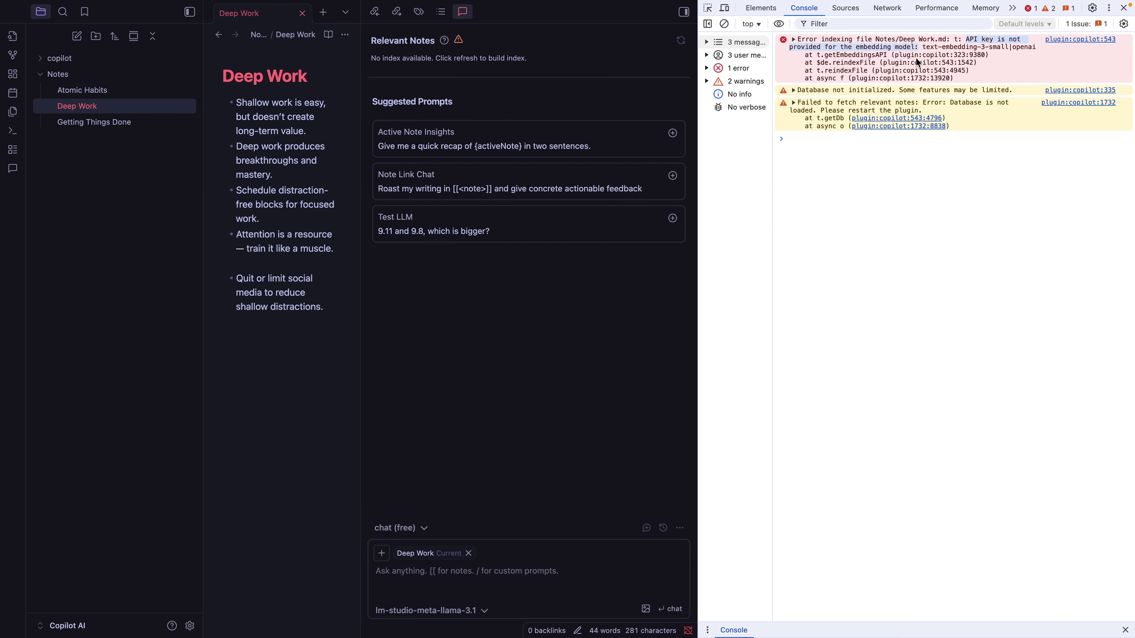
click(1124, 8)
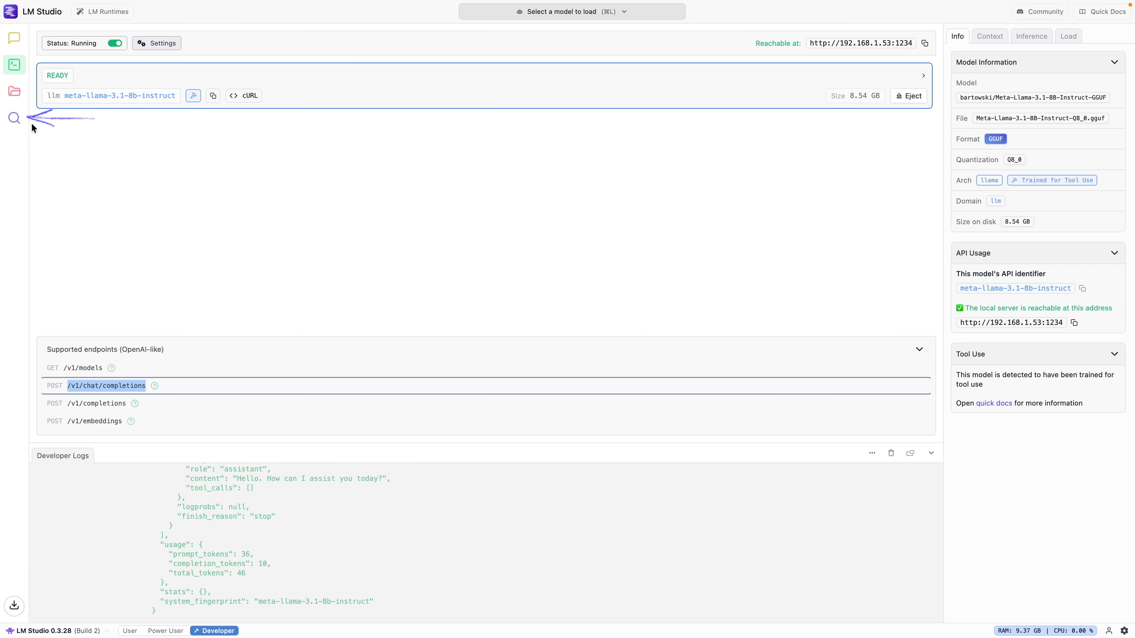
Search models for bge-m3 and confirm bge-m3-GGUF (Q8_0, 634.55 MB) shows as Downloaded.
click(14, 118)
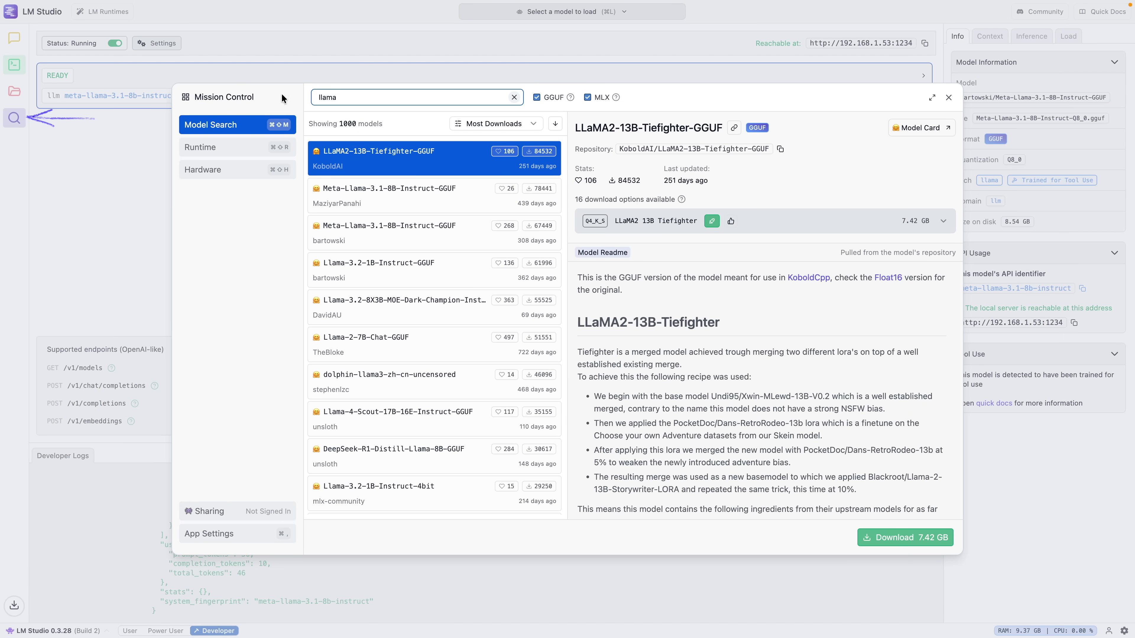
double_click(360, 97)
key(BackSpace)
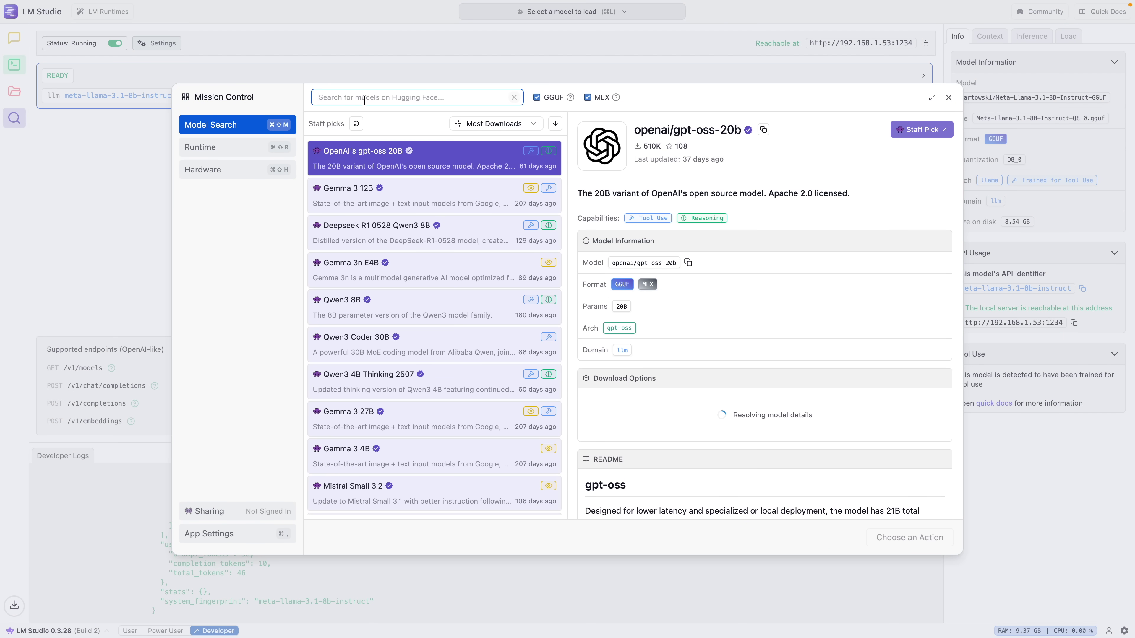
text(bge-)
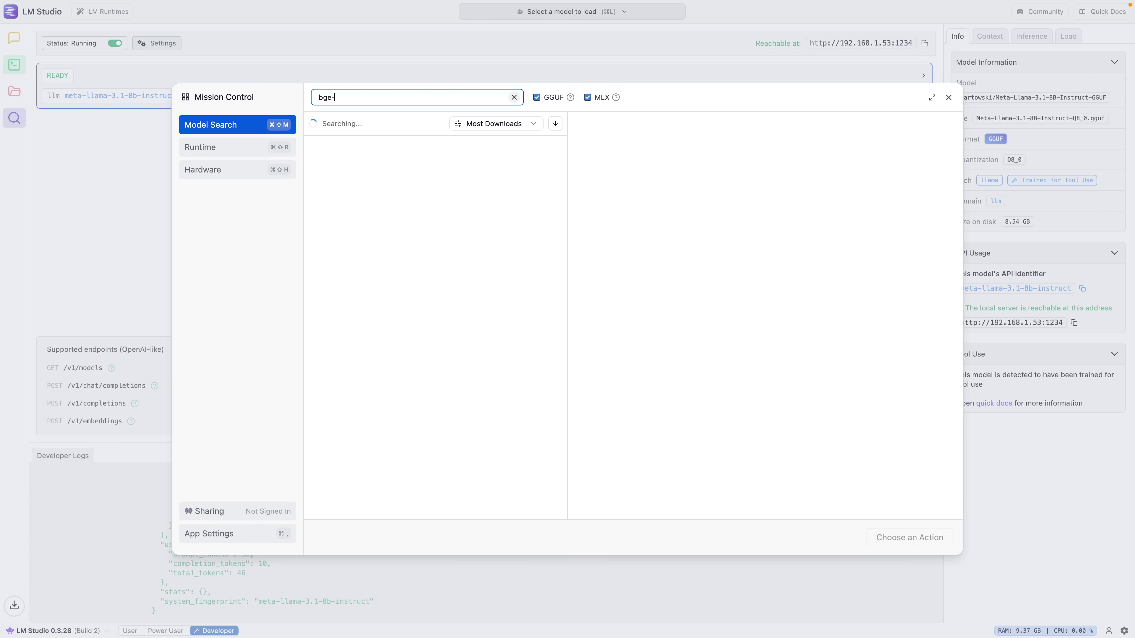
text(m3)
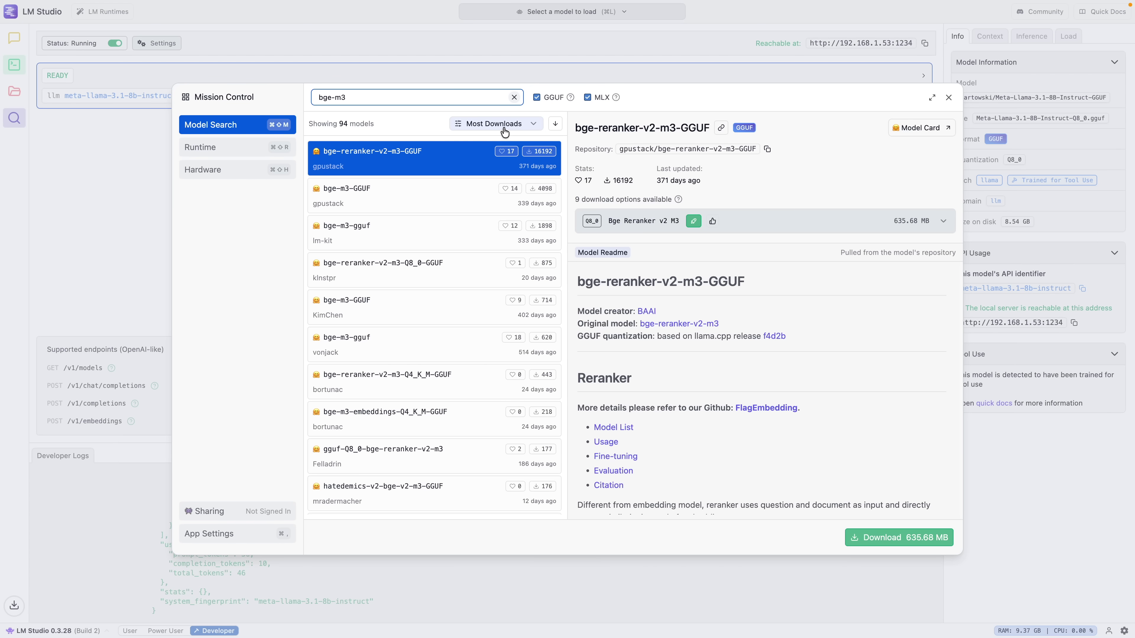
click(401, 202)
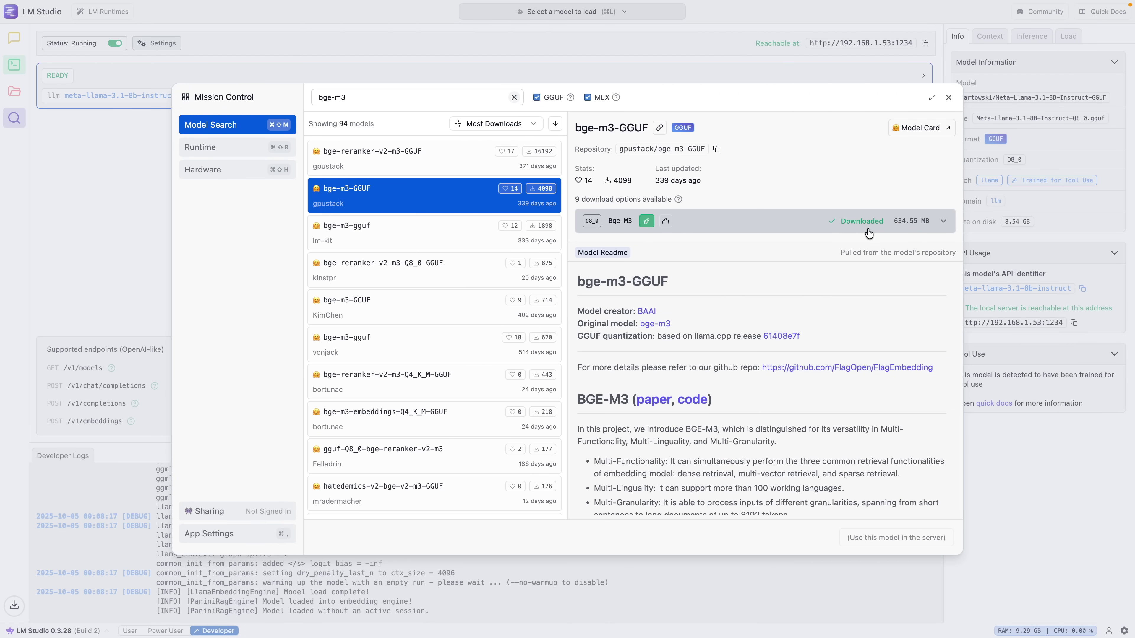
click(948, 98)
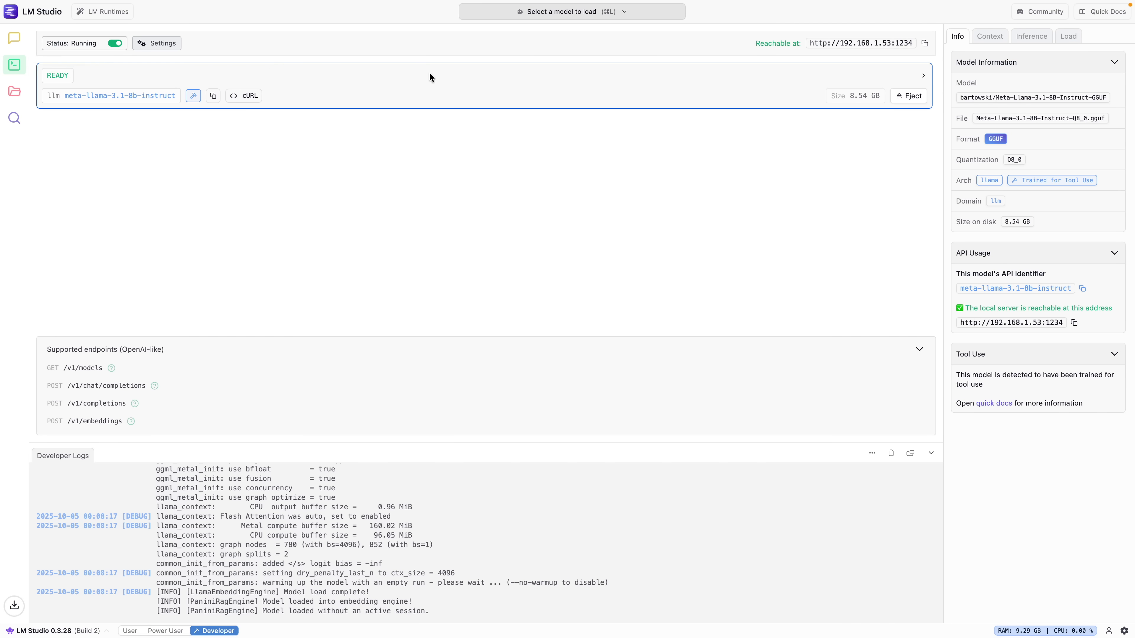
Load the Bge M3 embedding model from Your Models onto the server.
click(564, 13)
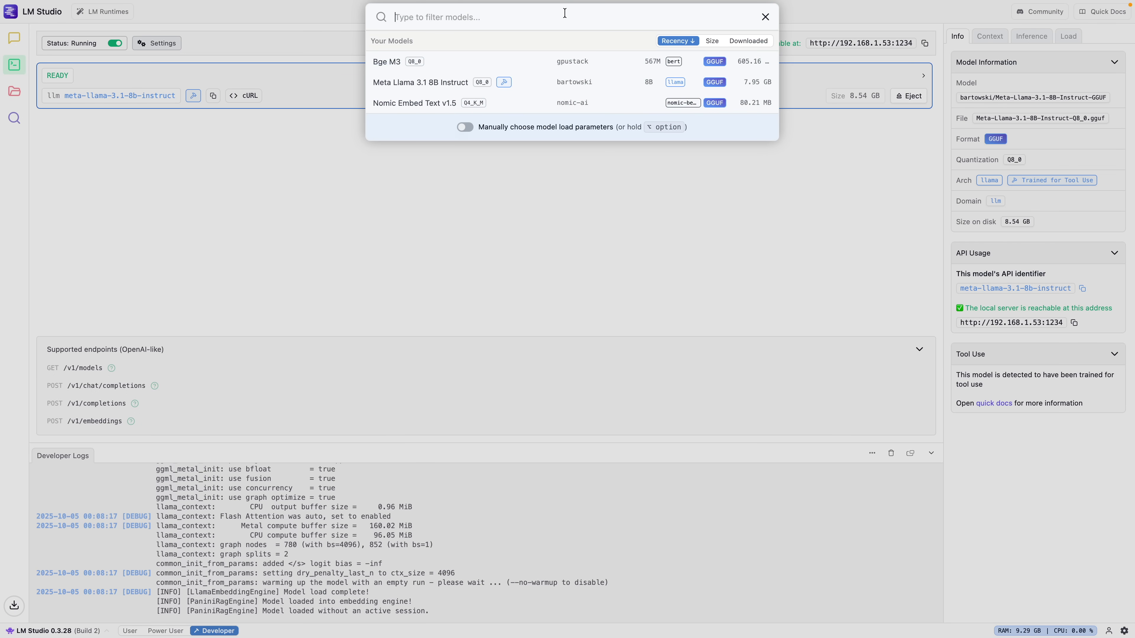
click(389, 63)
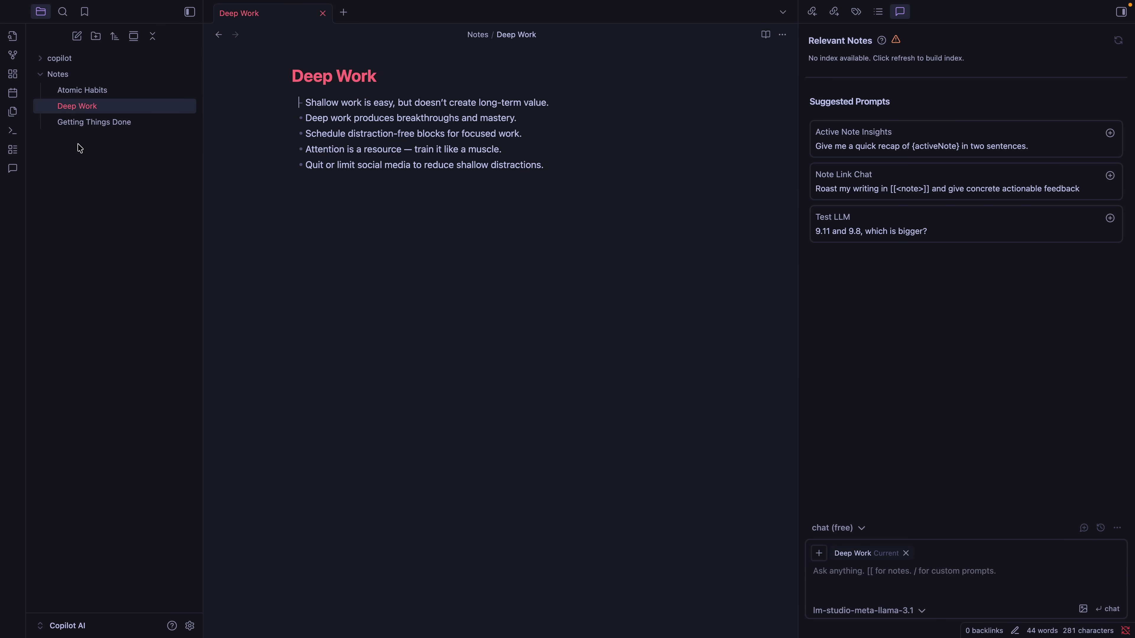
Open Copilot's Model settings and start a new custom entry under Embedding Models.
click(190, 625)
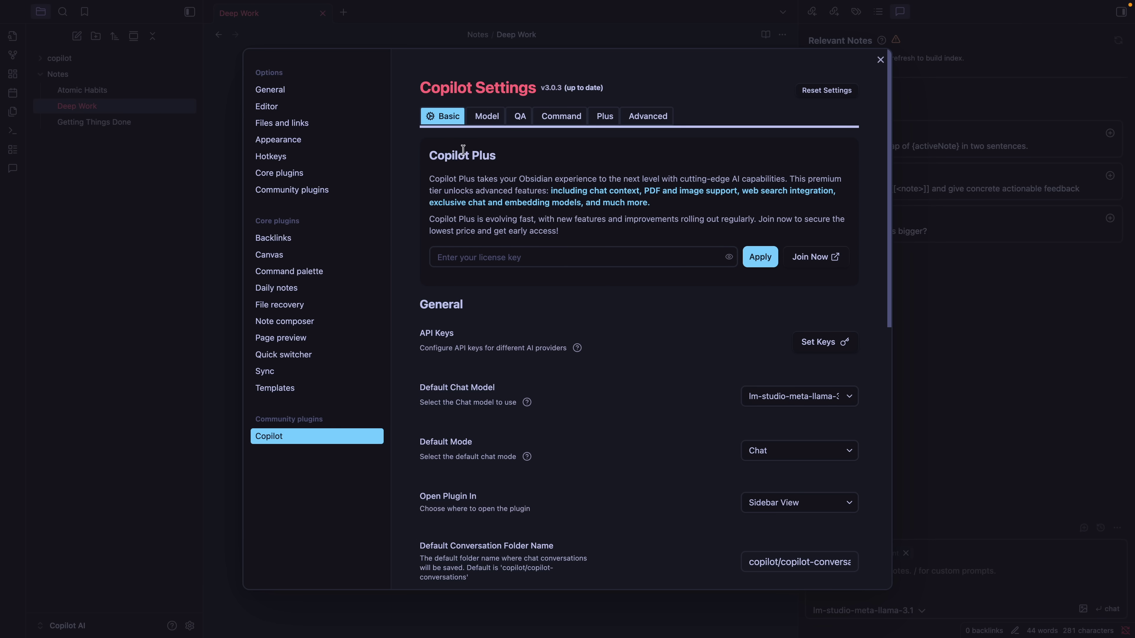
click(487, 118)
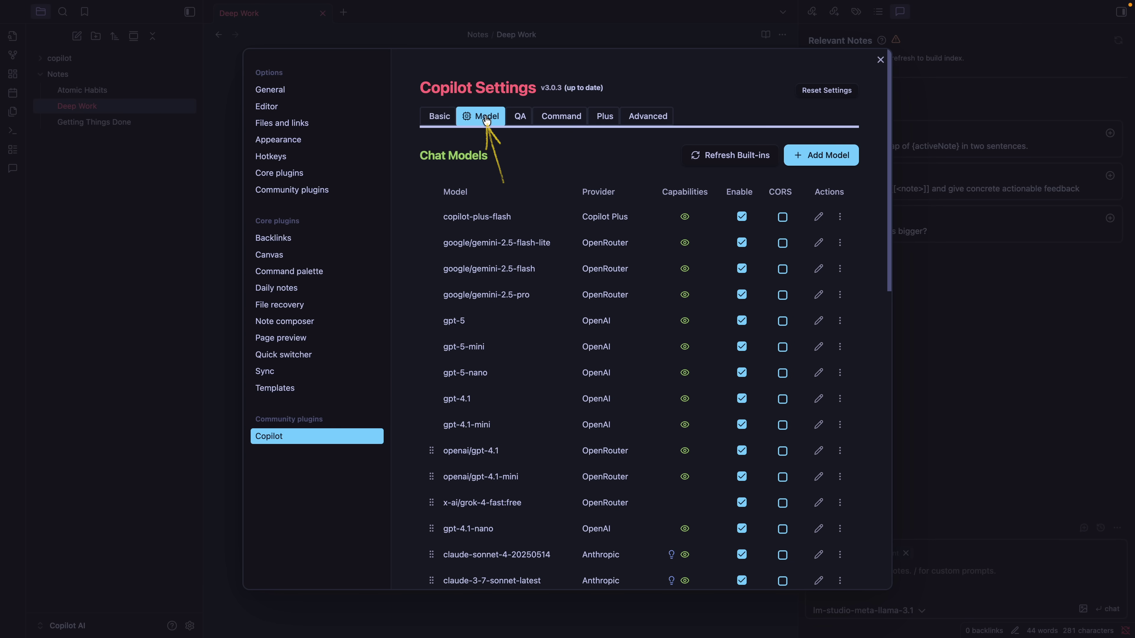
scroll(515, 217, down, 5)
scroll(515, 217, down, 10)
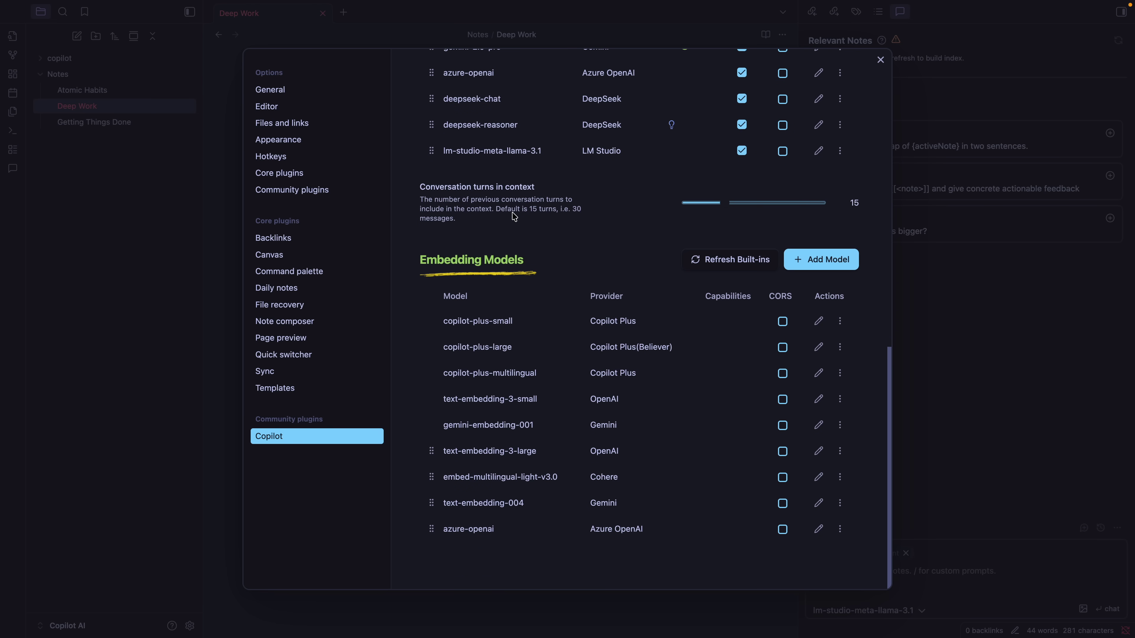
drag(421, 261, 540, 260)
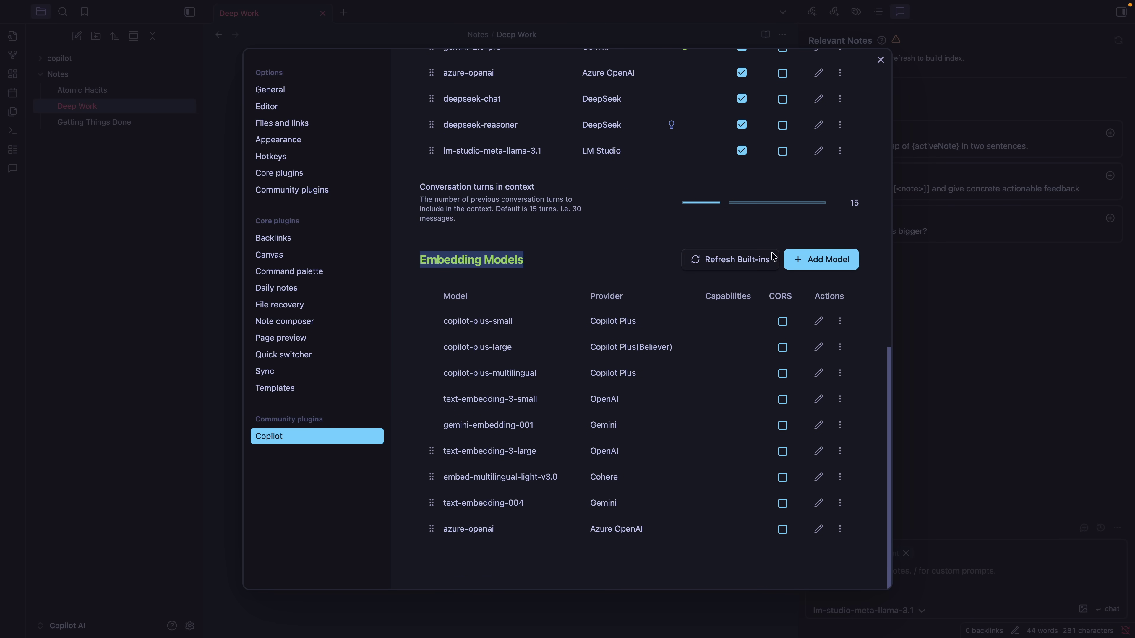
click(818, 262)
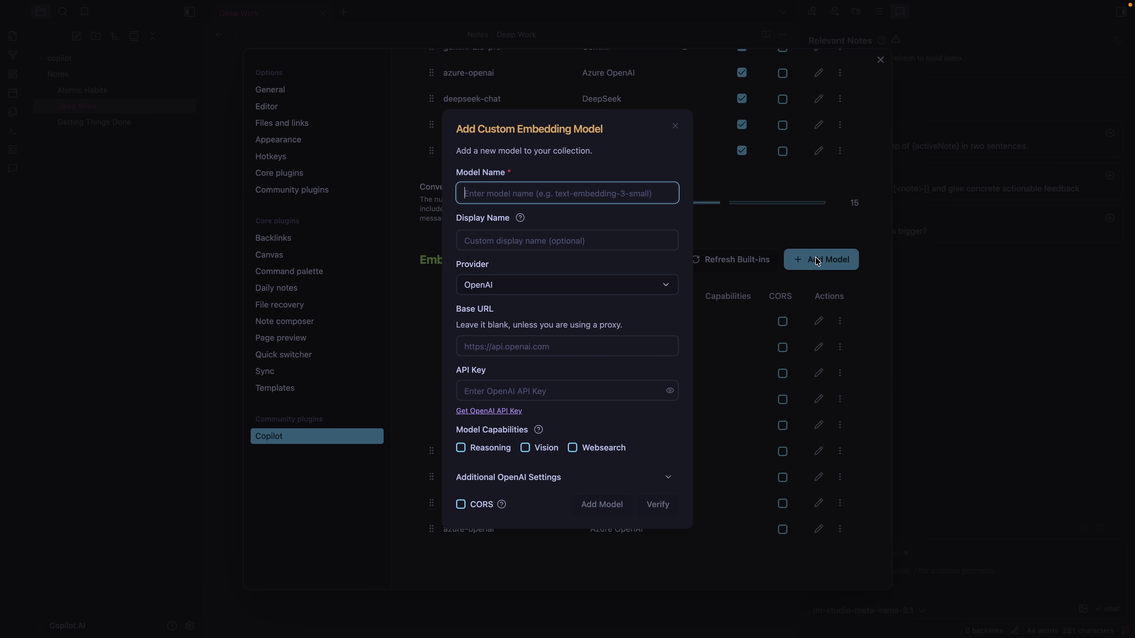
Set provider LM Studio, model text-embedding-bge-m3, display name lm-studio-bge-m3, and verify it.
click(639, 281)
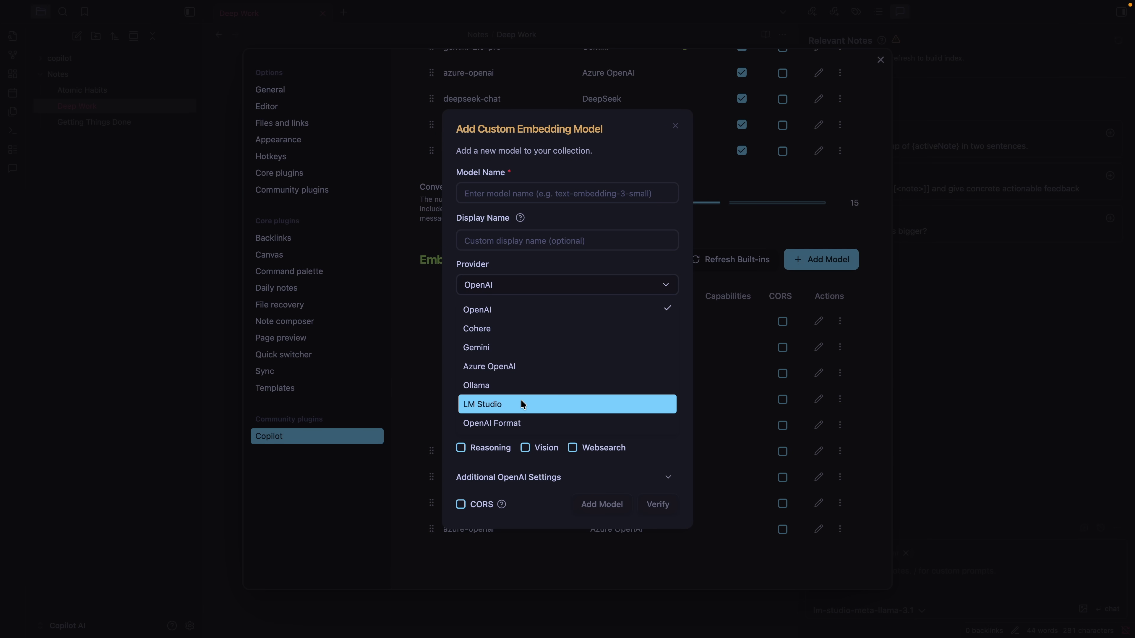
click(481, 401)
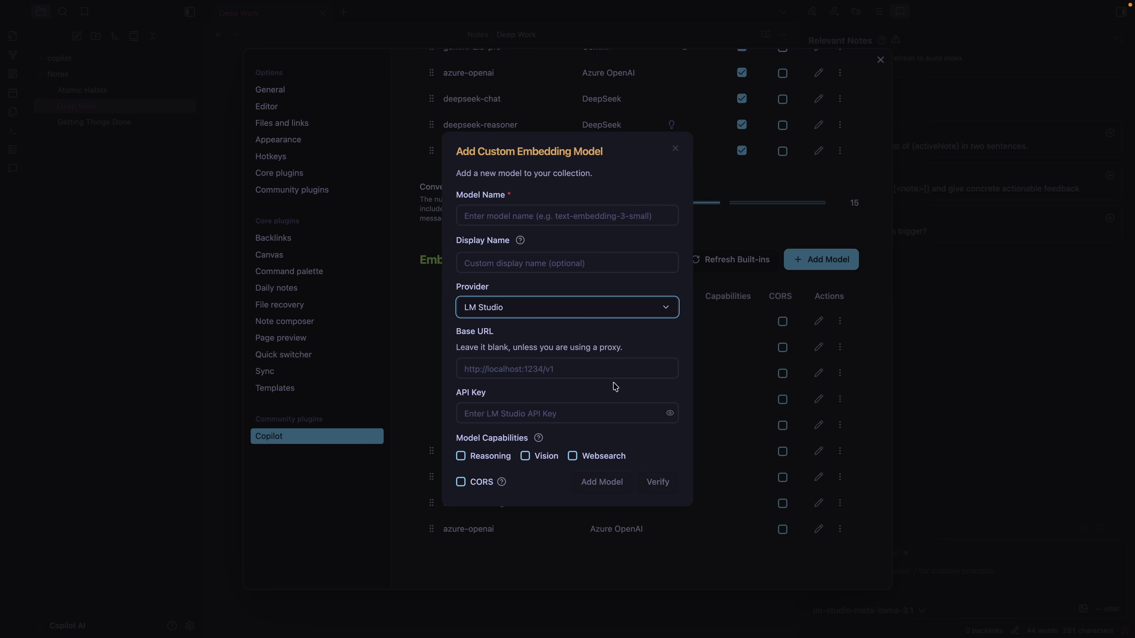
click(577, 218)
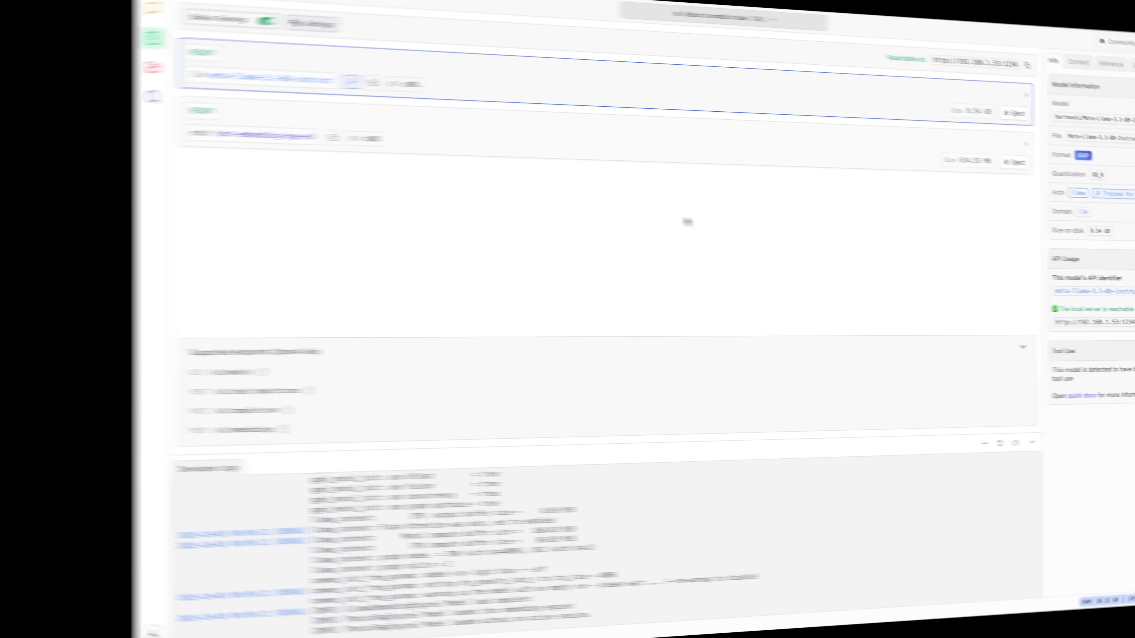
mouse_move(163, 120)
mouse_down()
mouse_move(168, 162)
mouse_move(110, 175)
mouse_move(175, 136)
mouse_up()
drag(222, 224, 183, 169)
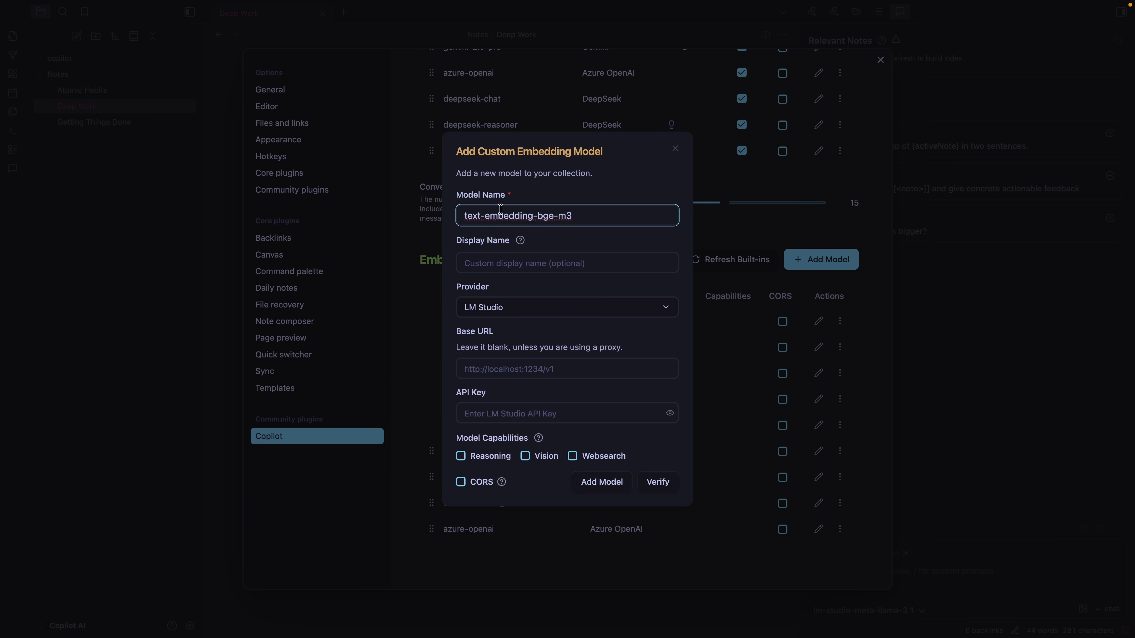
click(559, 262)
text(lm-studio-bge-m3)
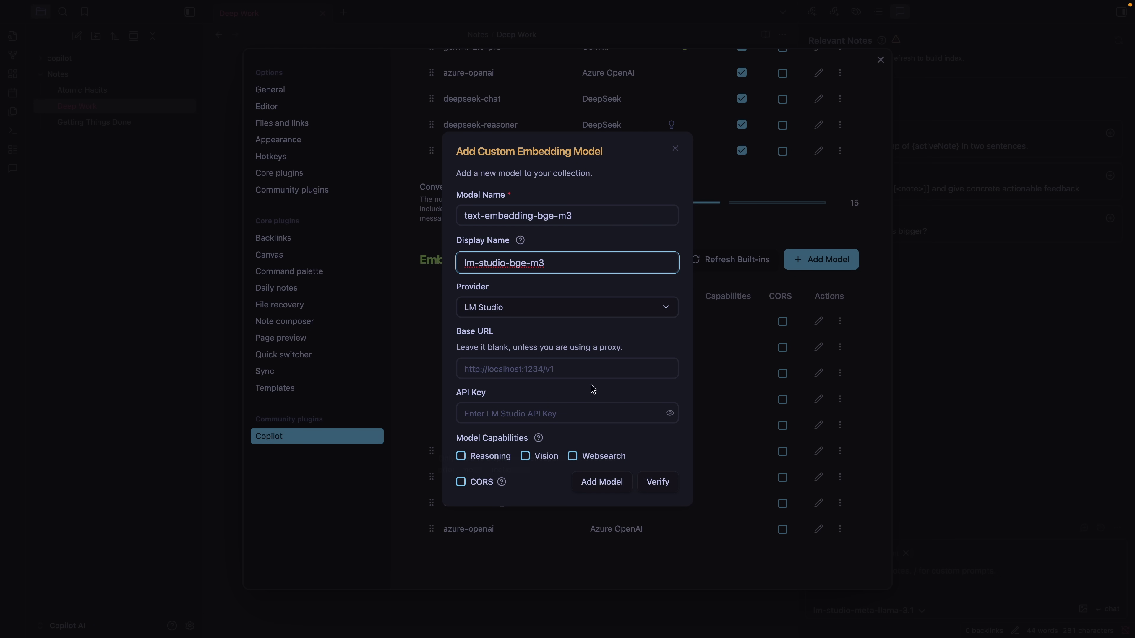
click(662, 491)
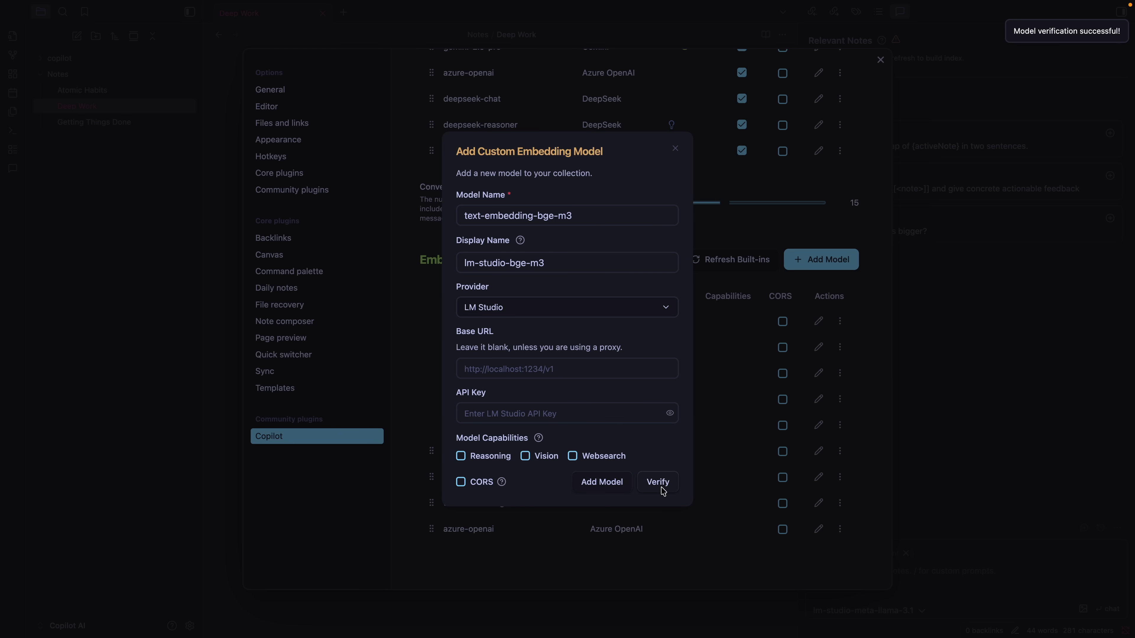
Add the verified lm-studio-bge-m3 entry to the embedding models list.
click(603, 483)
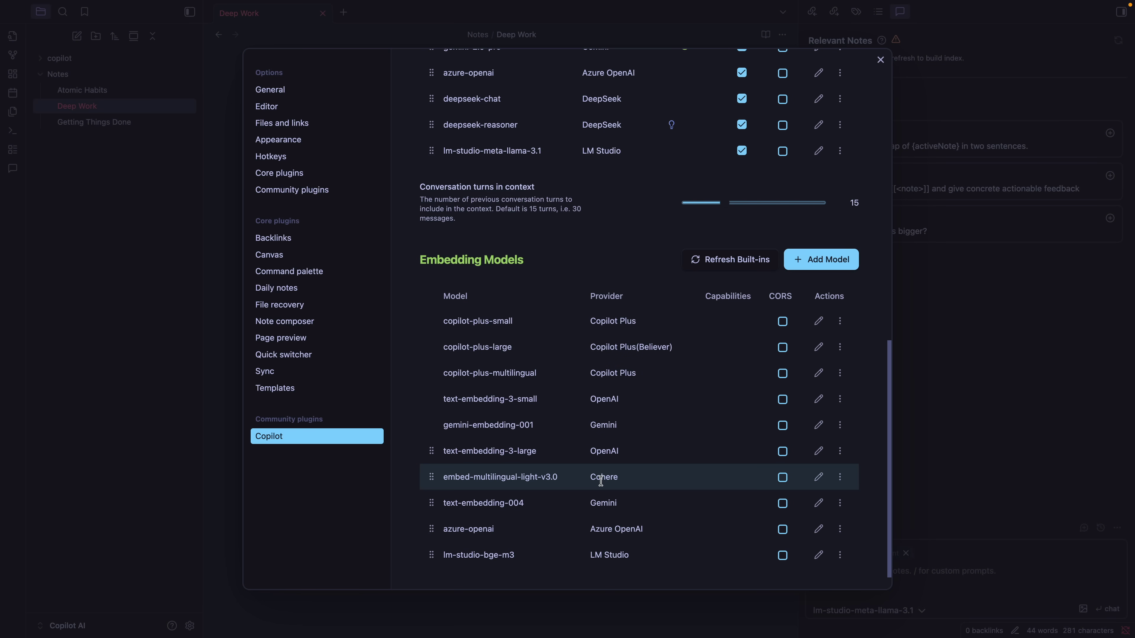
scroll(601, 482, down, 1)
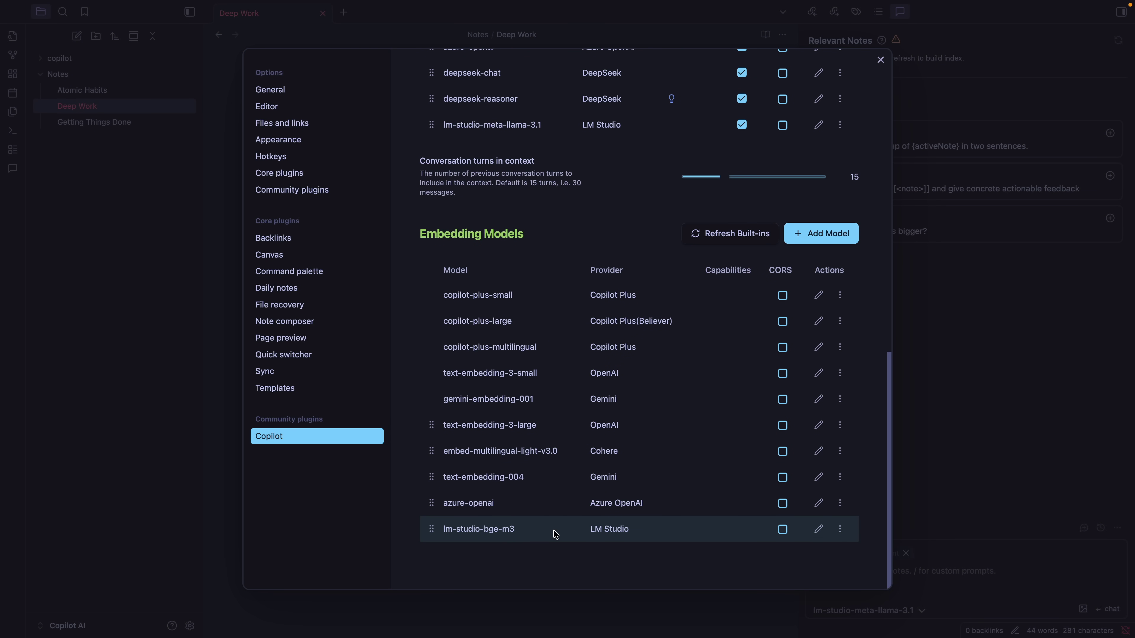
scroll(585, 536, up, 15)
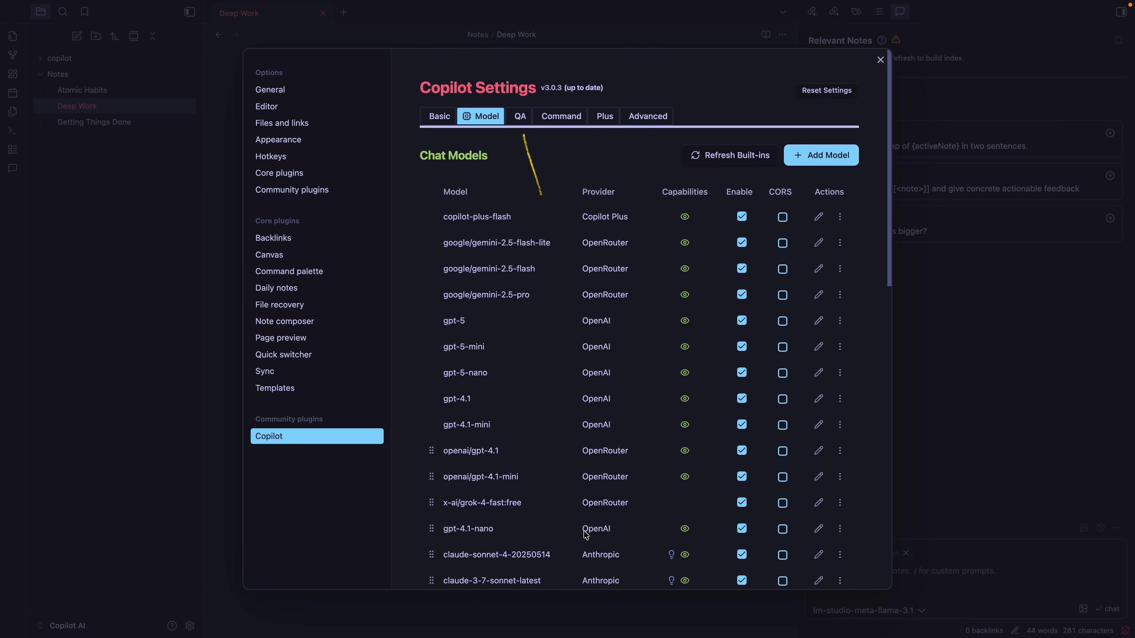
On the QA tab, select lm-studio-bge-m3 as embedding model and enable Semantic Search.
click(519, 117)
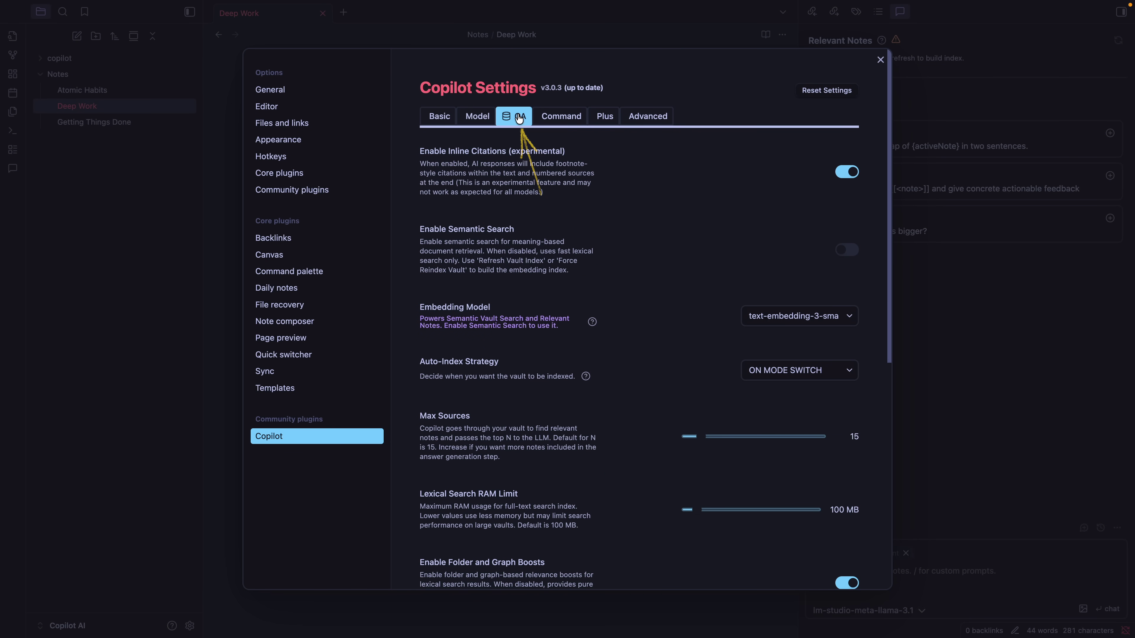
click(787, 317)
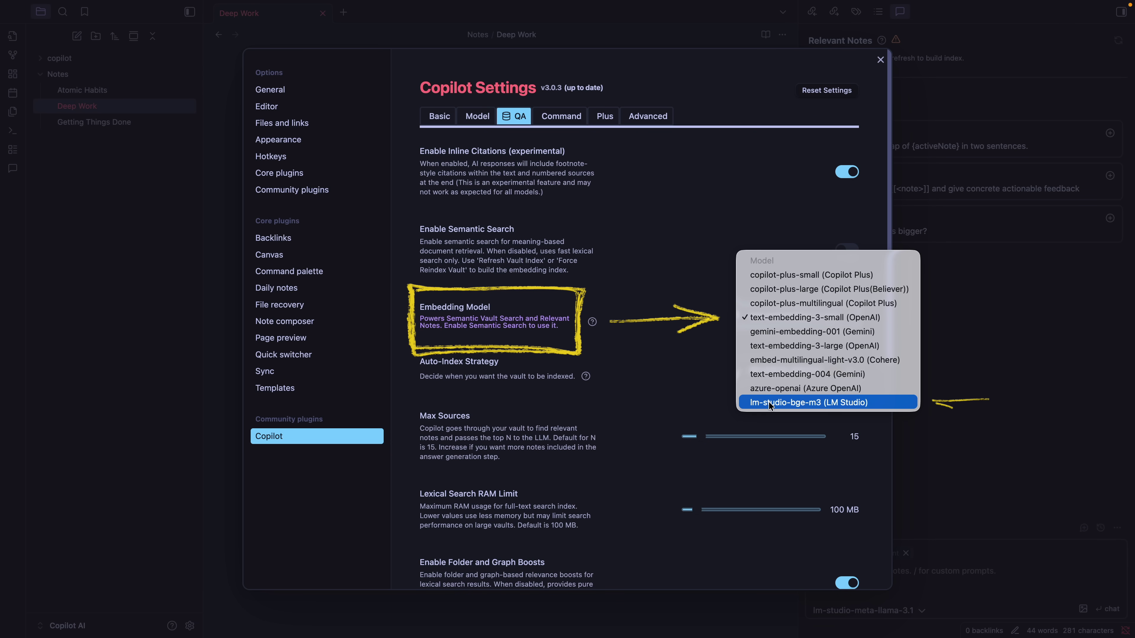
click(841, 404)
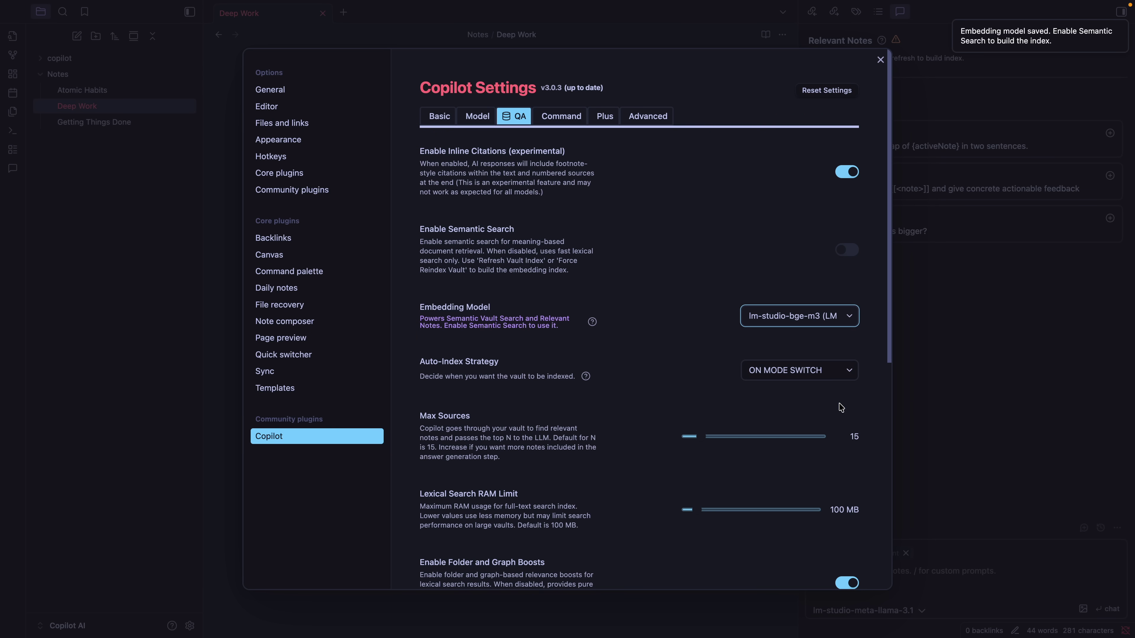
click(844, 254)
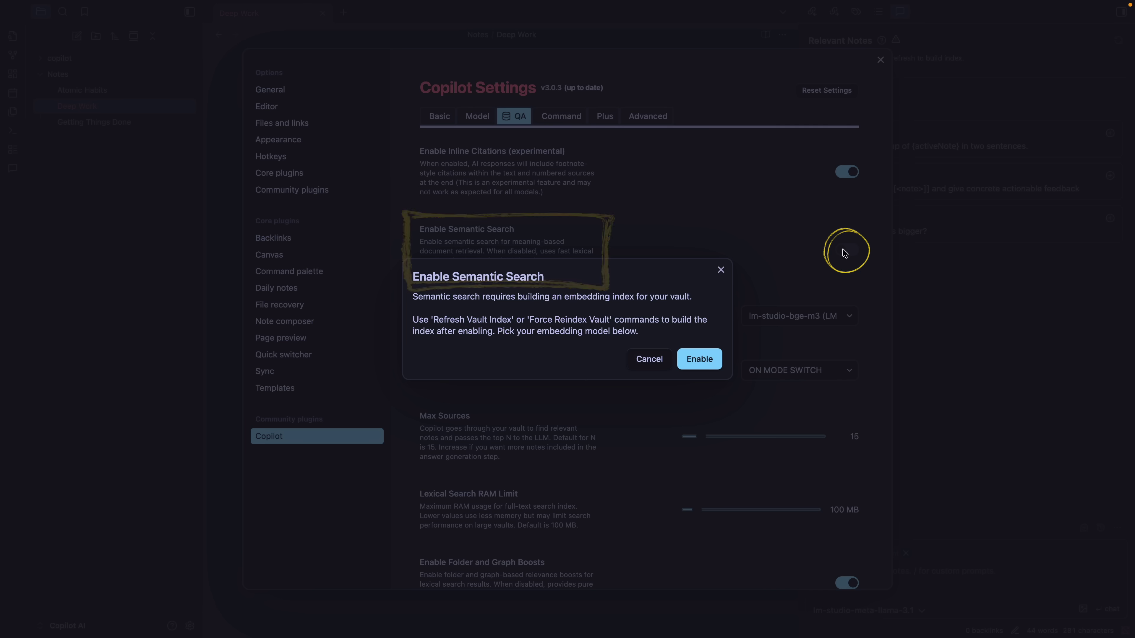
click(705, 358)
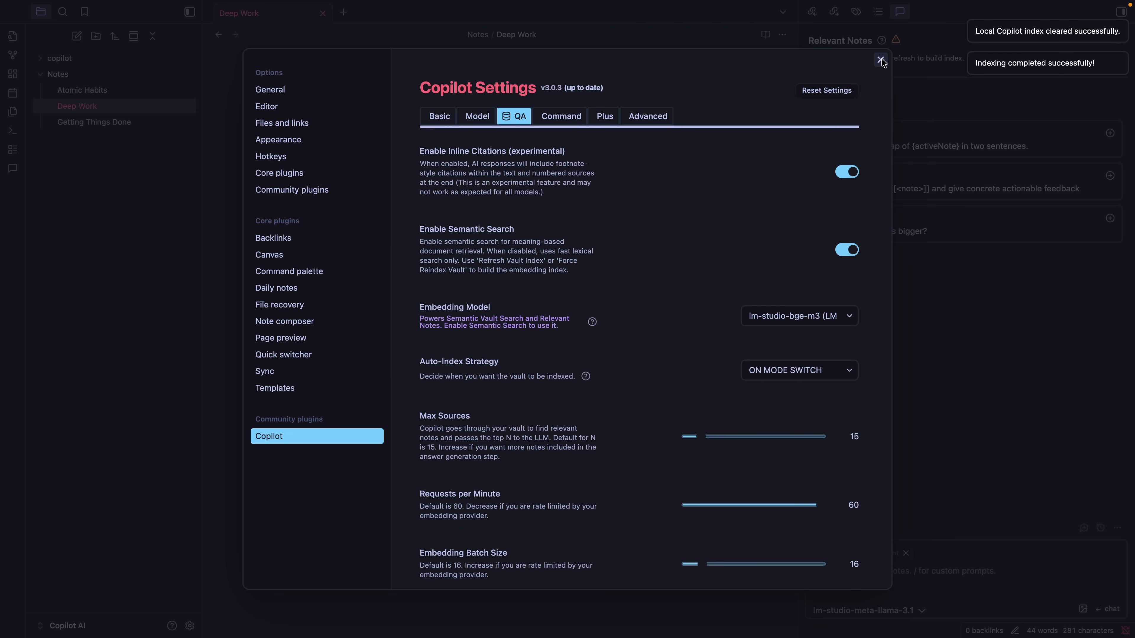
Index the Deep Work note and ask Copilot 'Who is the author of this note?'.
click(880, 60)
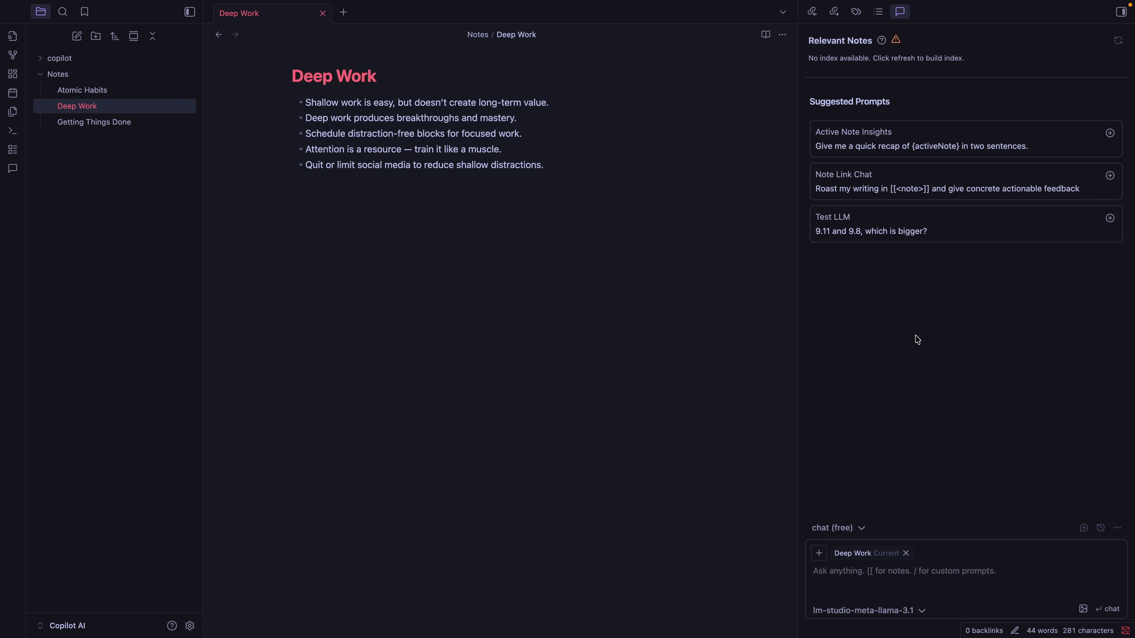
click(1118, 41)
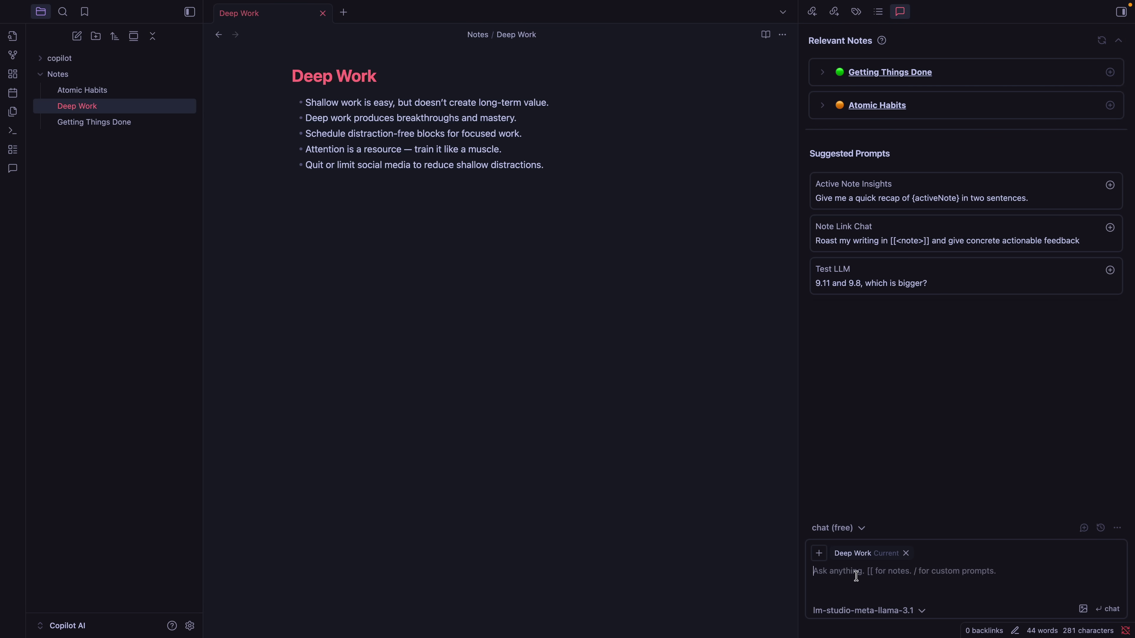
text(Who is the author)
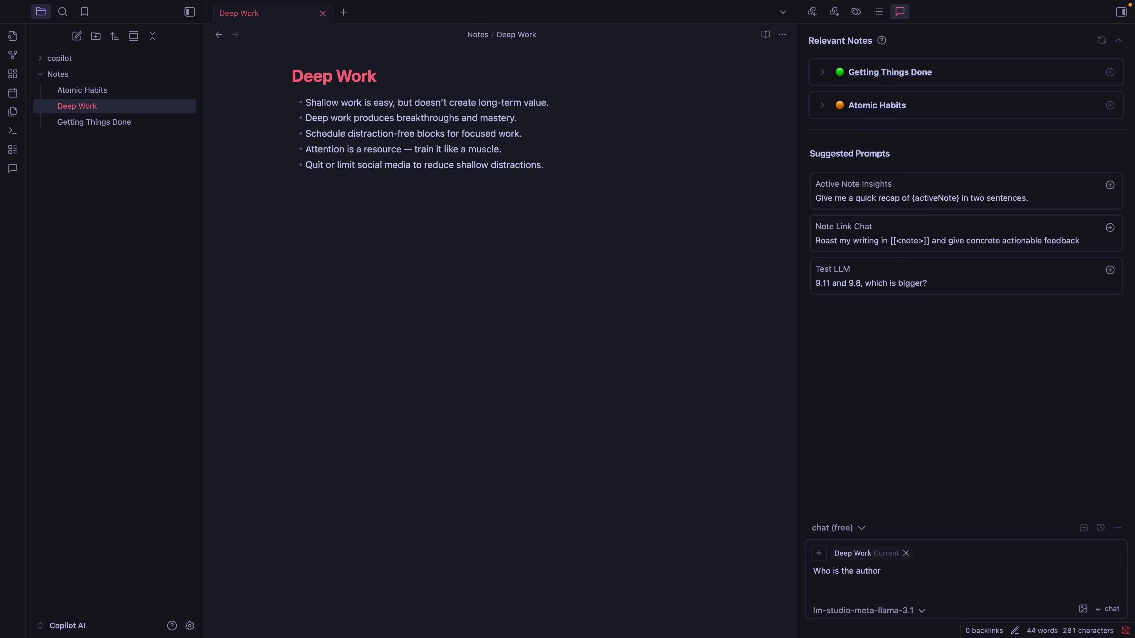
text( of this note?)
key(Return)
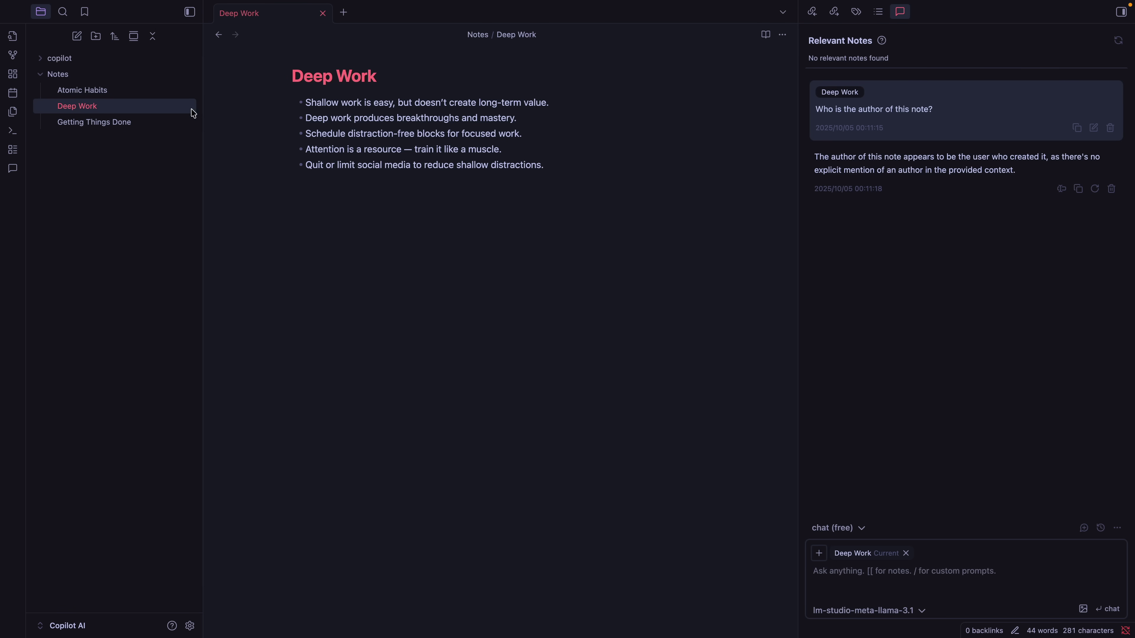
Open the Atomic Habits note and ask Copilot 'Who is the author of this note?'.
click(78, 94)
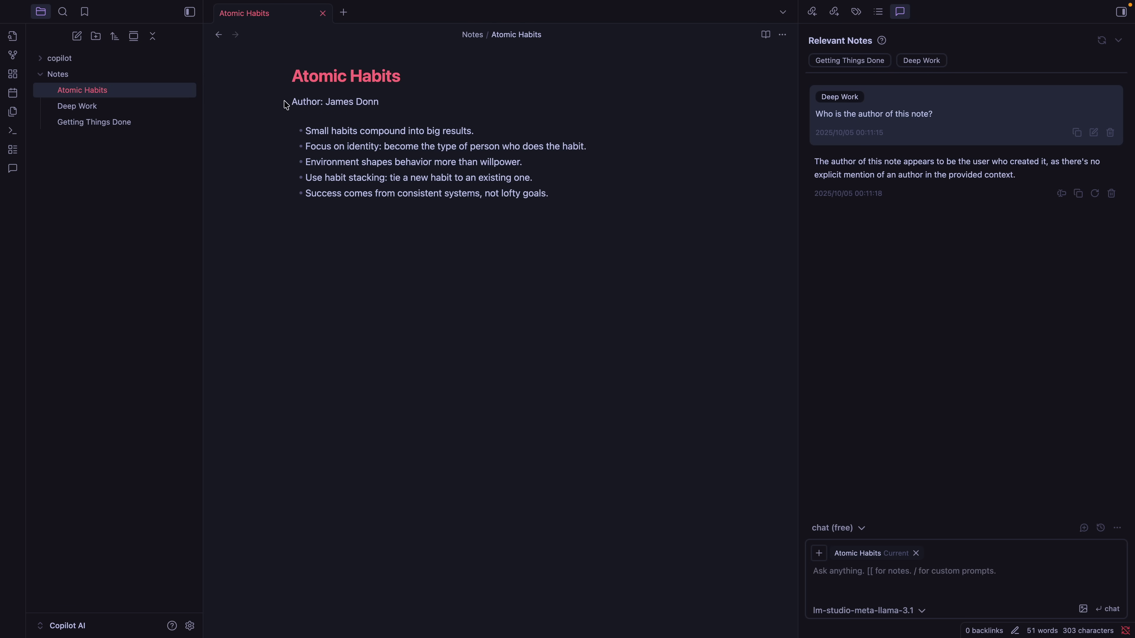
drag(291, 102, 419, 102)
click(867, 571)
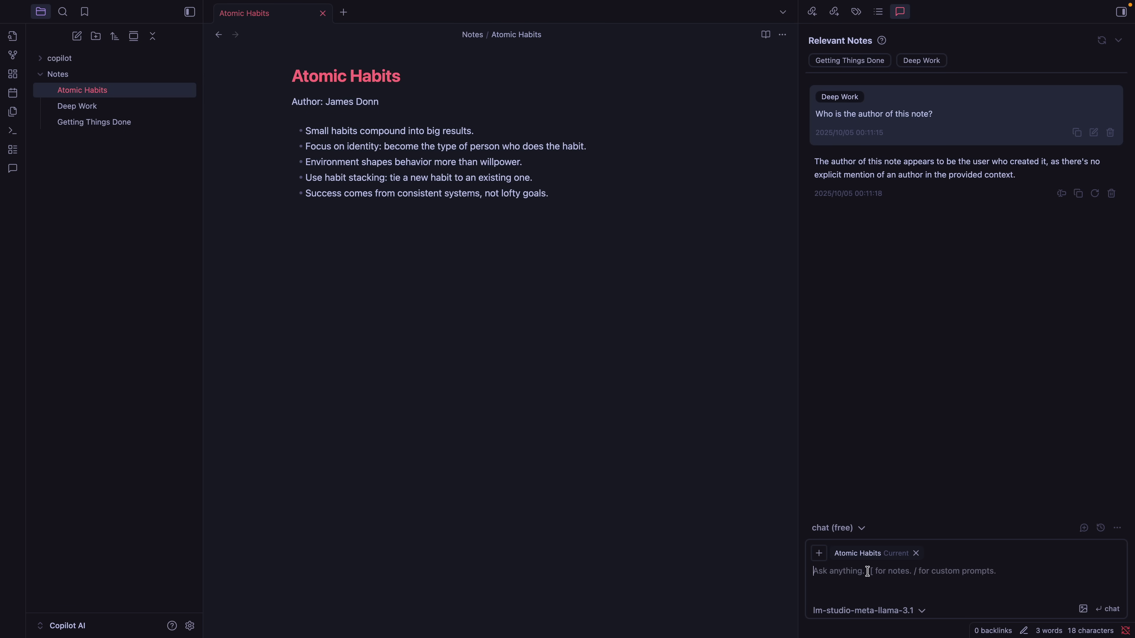
text(Who is th)
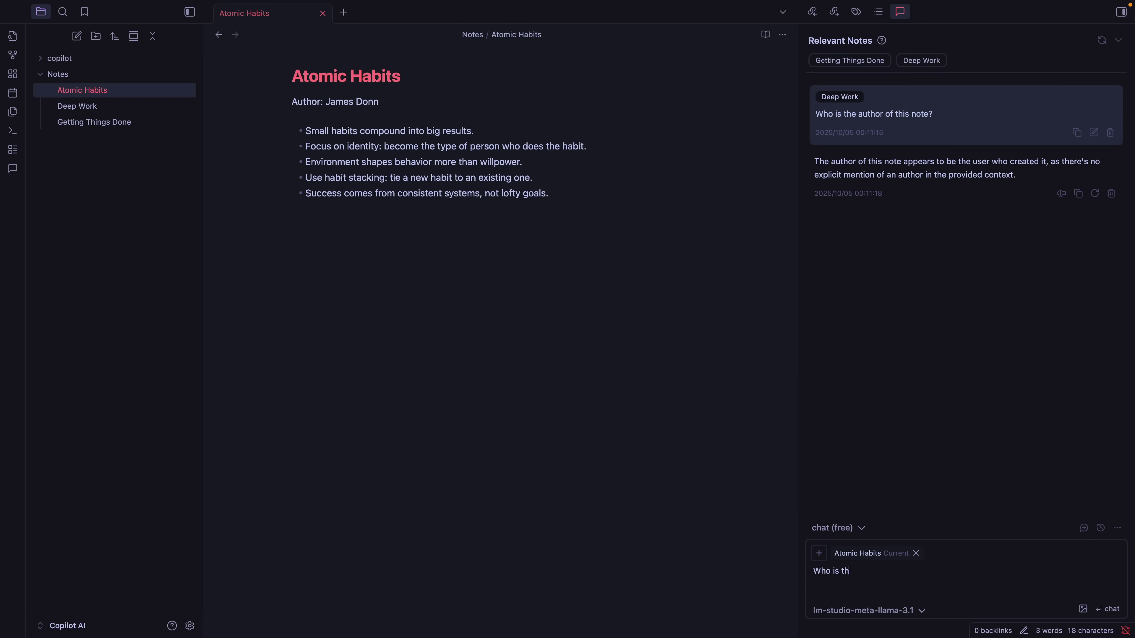
text(e author of this note?)
key(Return)
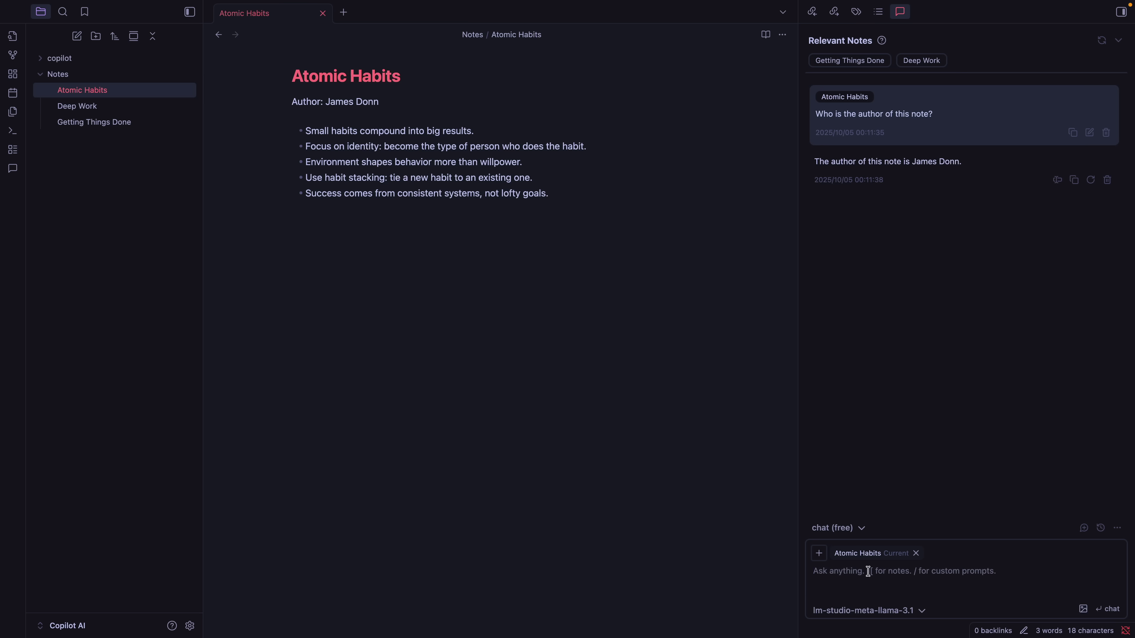
Ask Copilot to summarize the note in one sentence, then translate that summary into Spanish.
click(915, 576)
text(Summa)
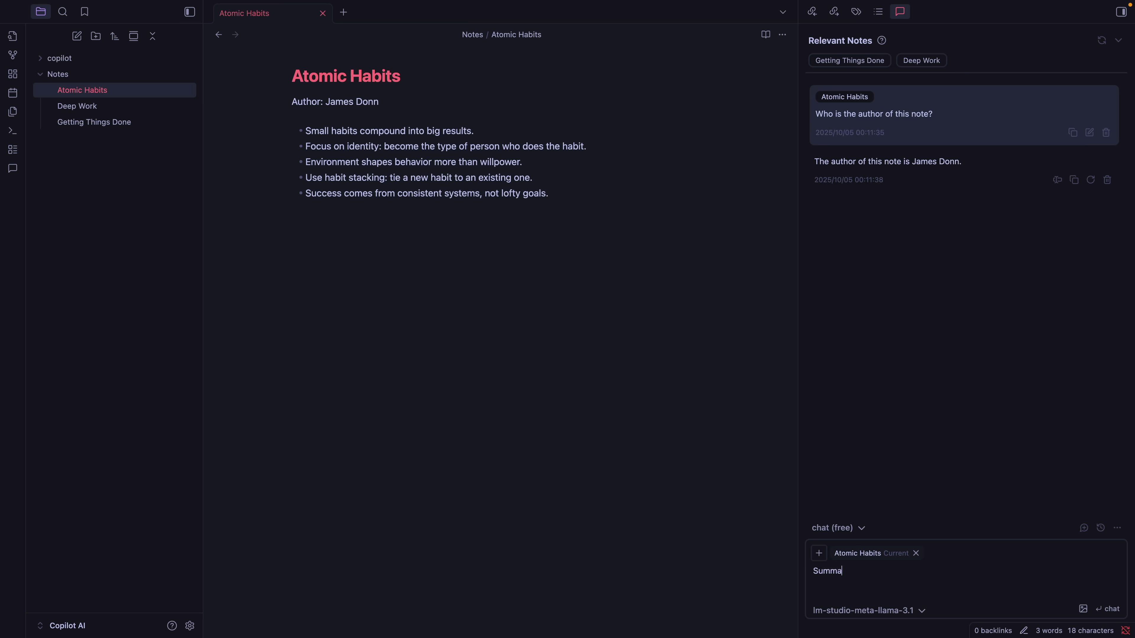
text(rize this note in one sentence)
key(Return)
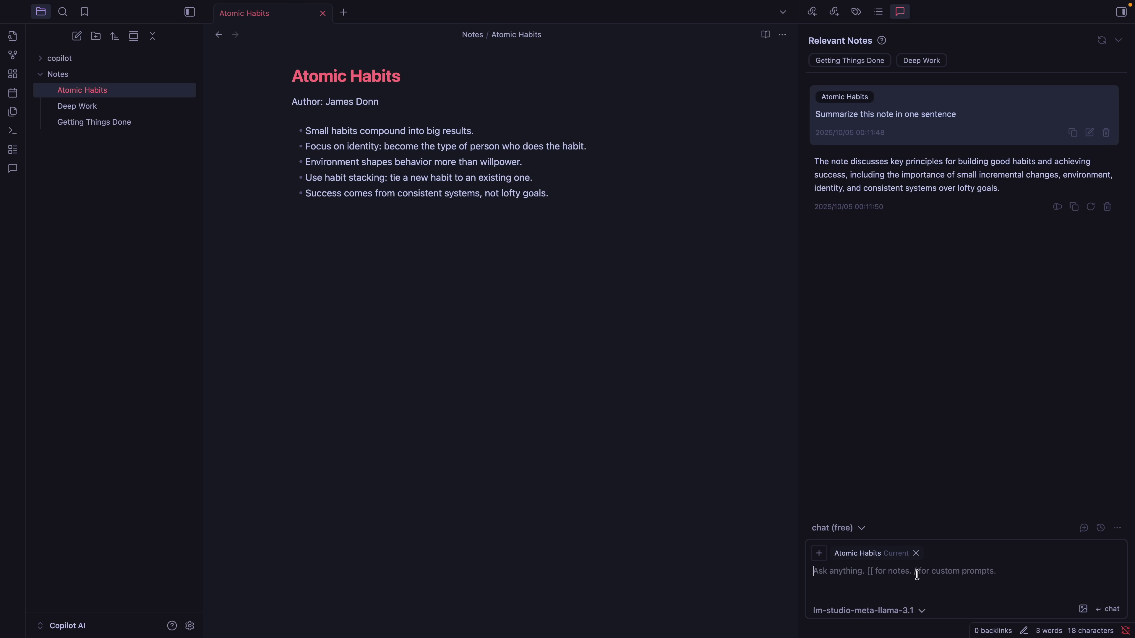
text(Transla)
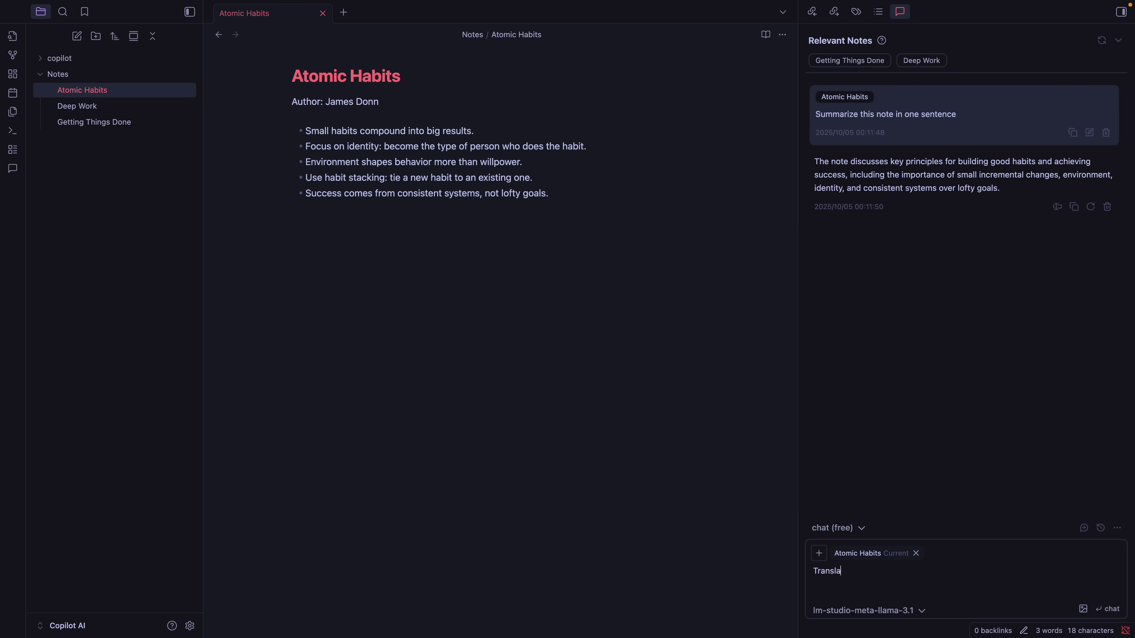
text(te this summary into Spanish)
key(Return)
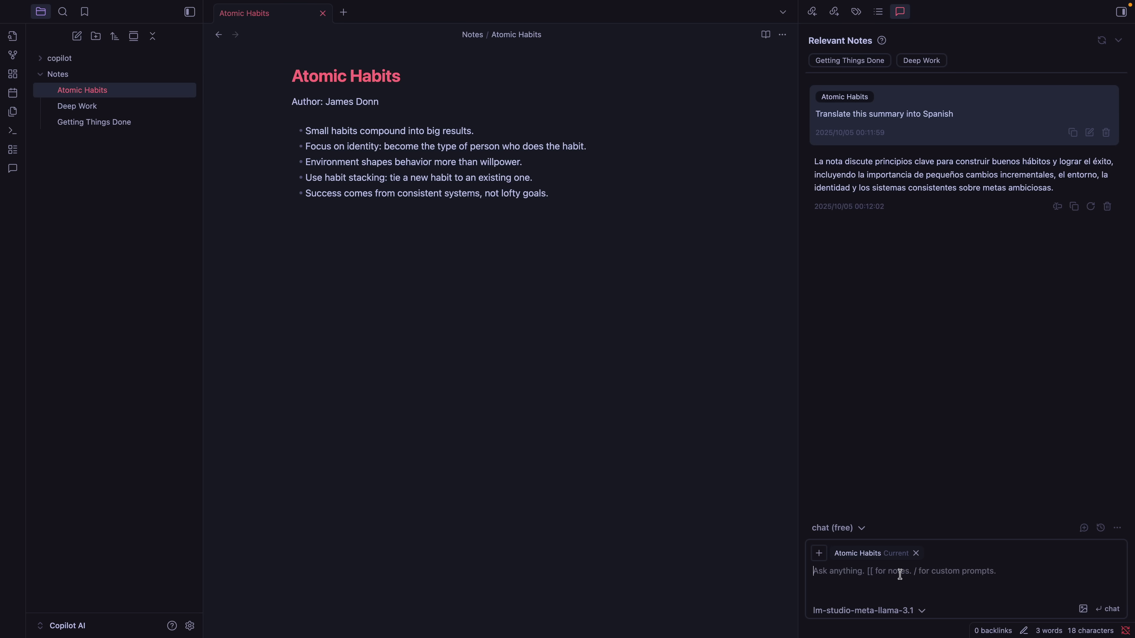
Ask Copilot for one more bullet point and insert its reply after the note's last bullet.
text(Can you g)
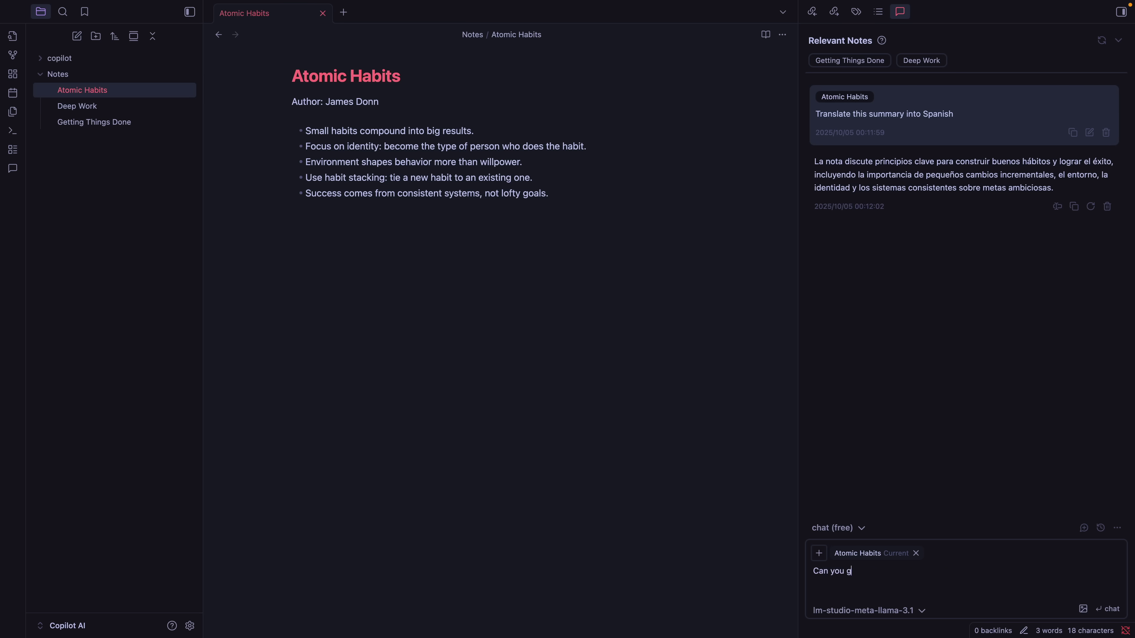
text(ive me one more bullet point that I can add to my note?)
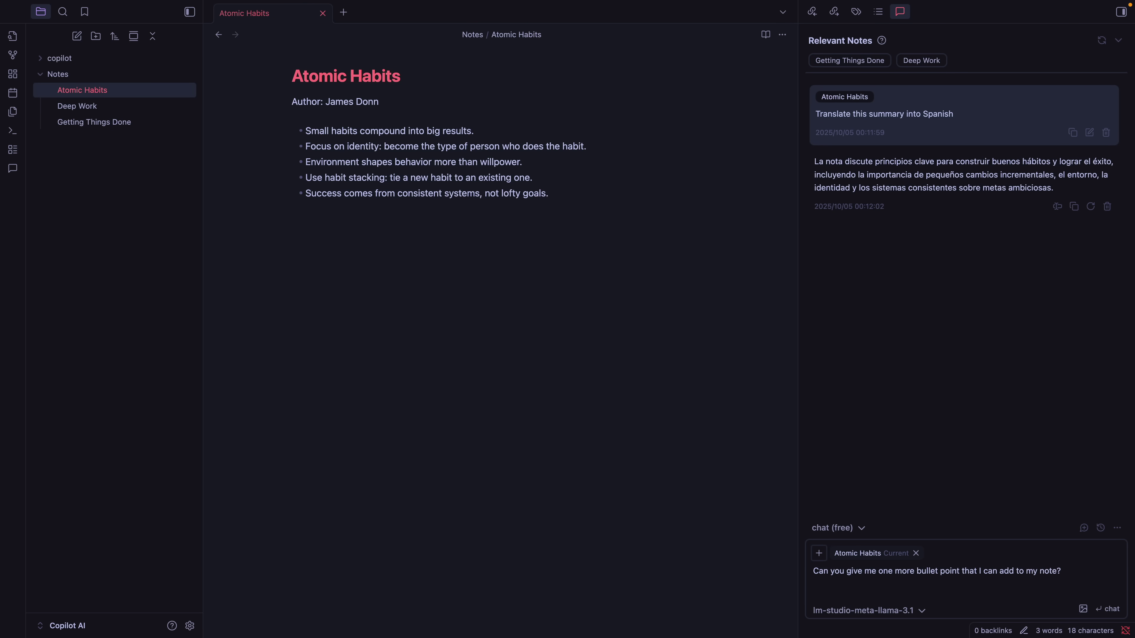
key(Return)
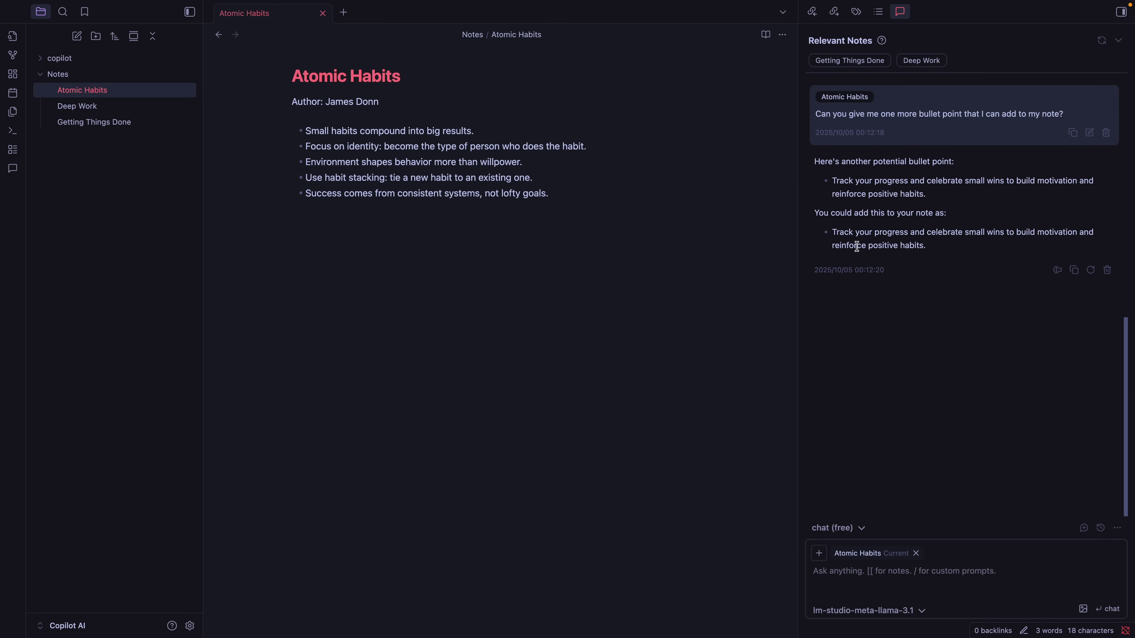
click(577, 198)
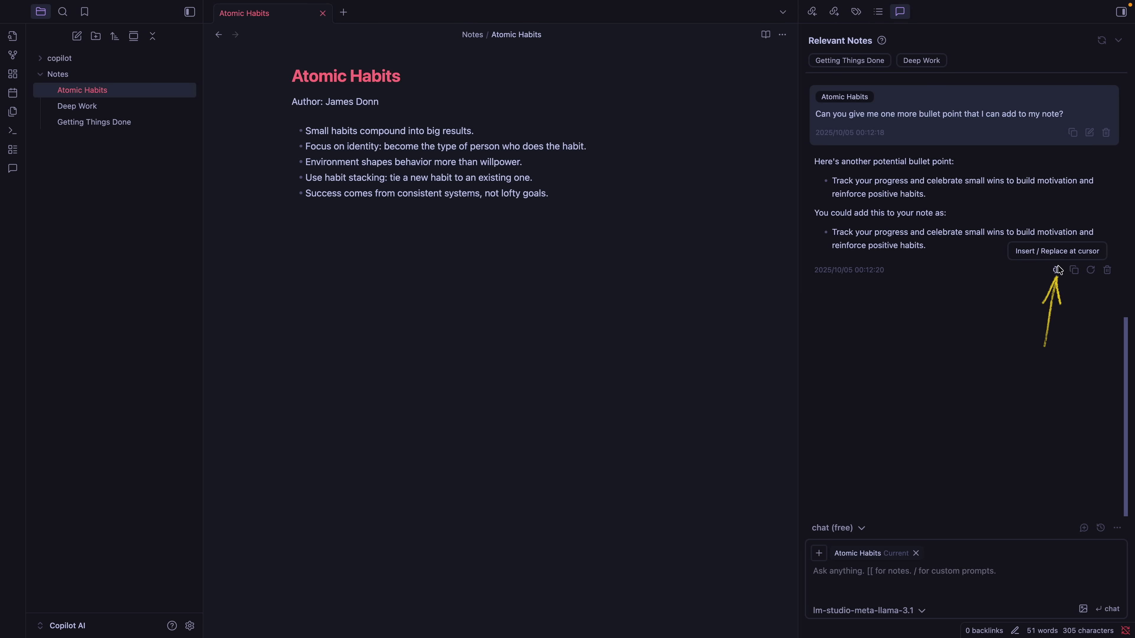
click(1058, 269)
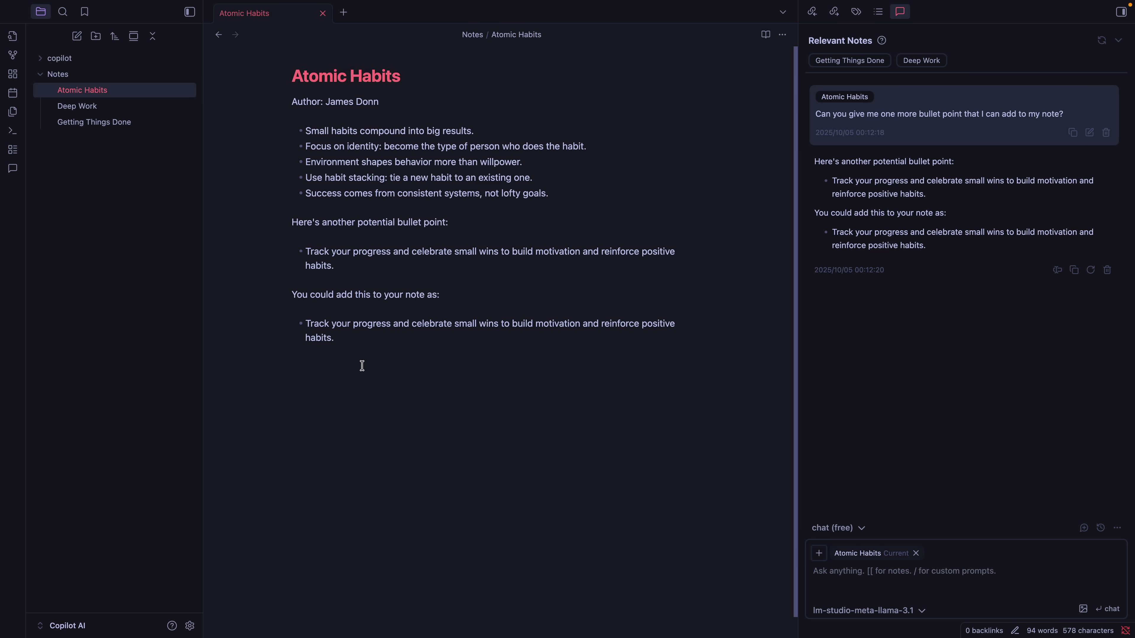
Under copilot > copilot-custom-prompts, view Explain like I am 5, Make longer, Make shorter, Simplify, then Summarize.
click(40, 73)
click(41, 62)
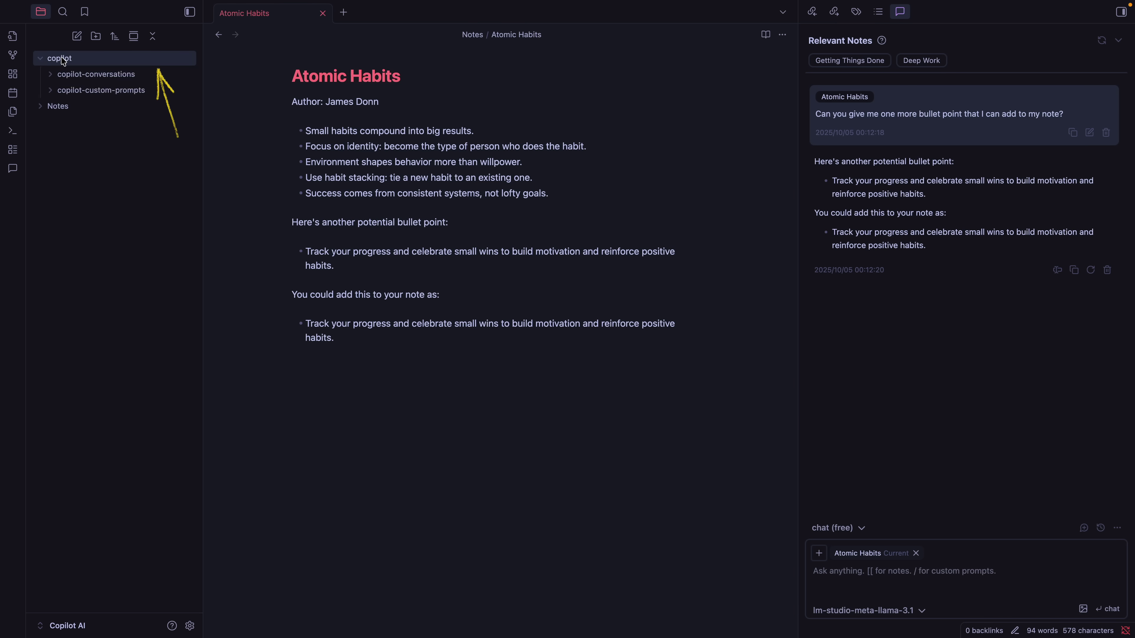
click(56, 93)
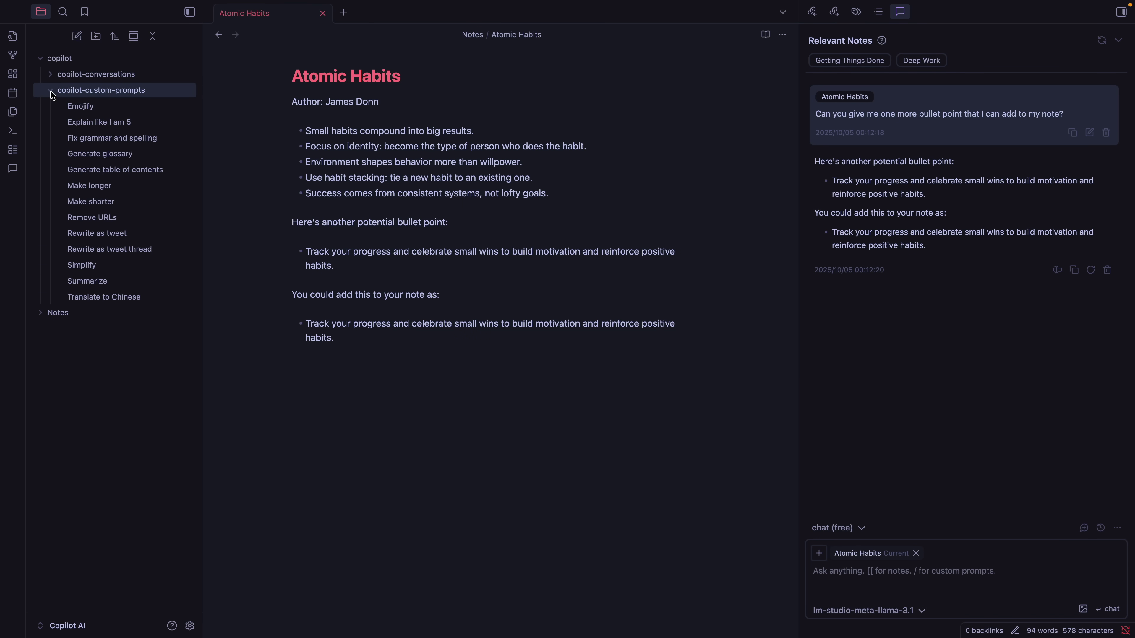
click(73, 121)
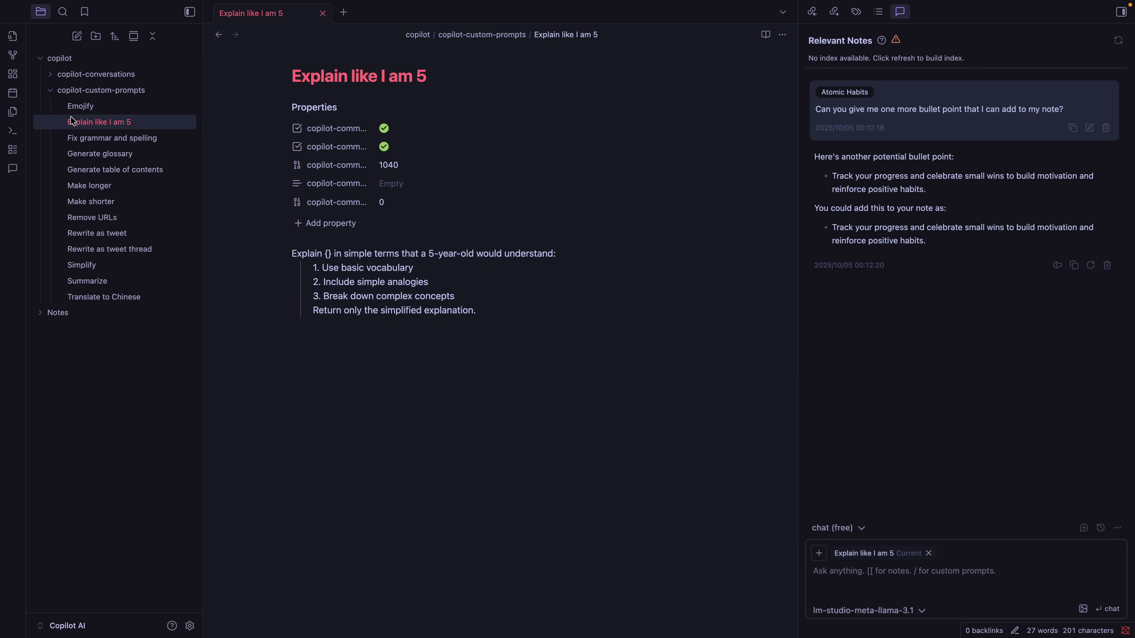
click(88, 185)
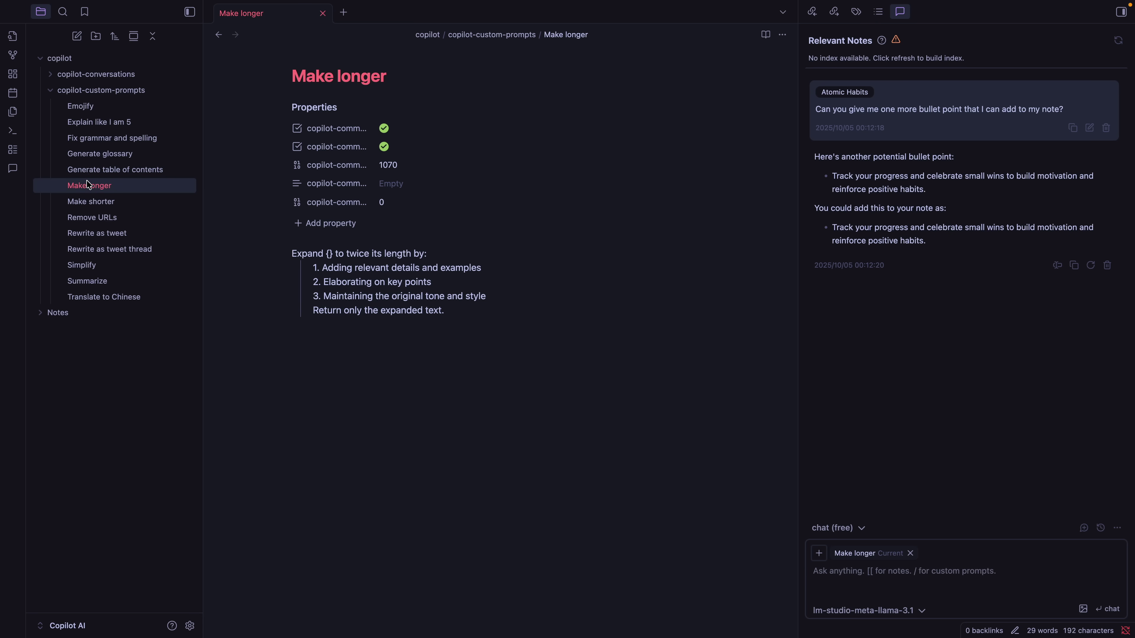
click(91, 202)
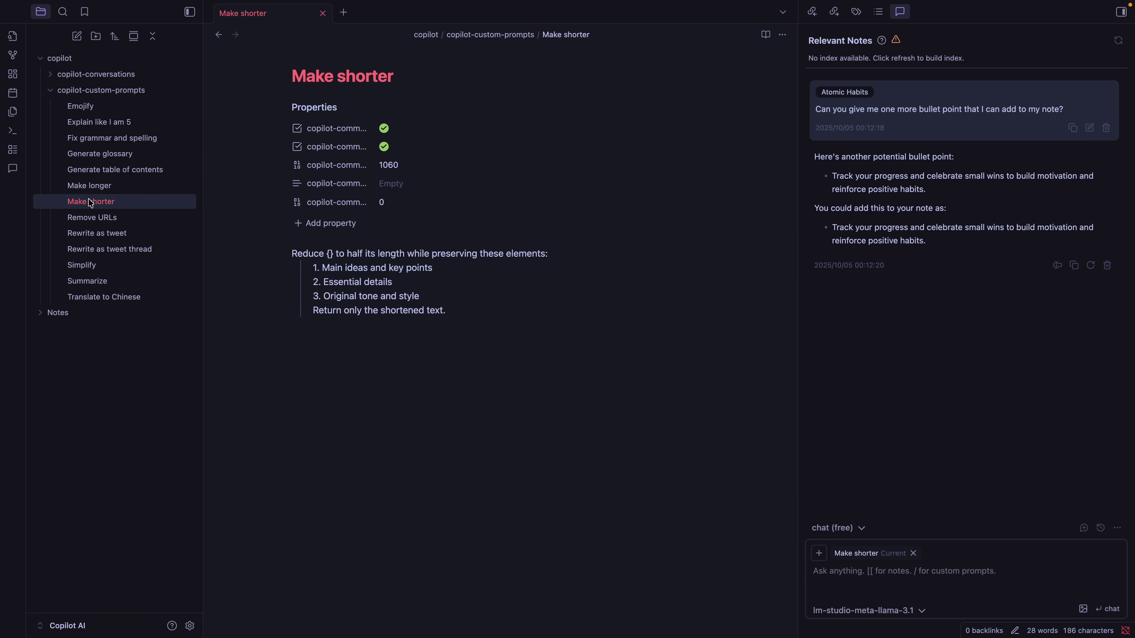
click(90, 266)
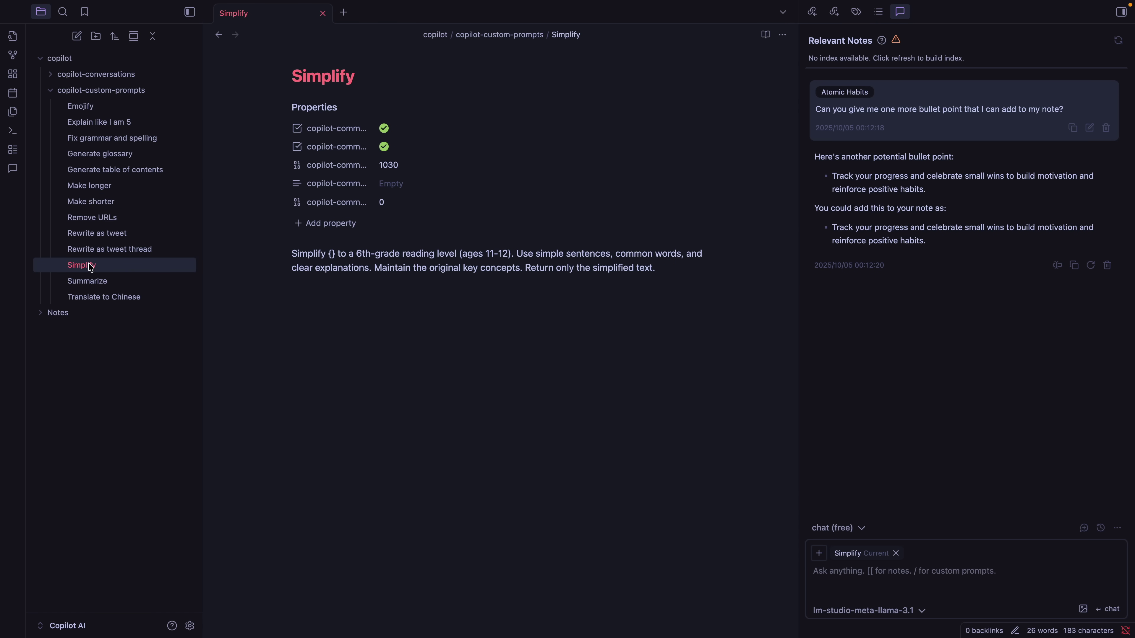
click(159, 284)
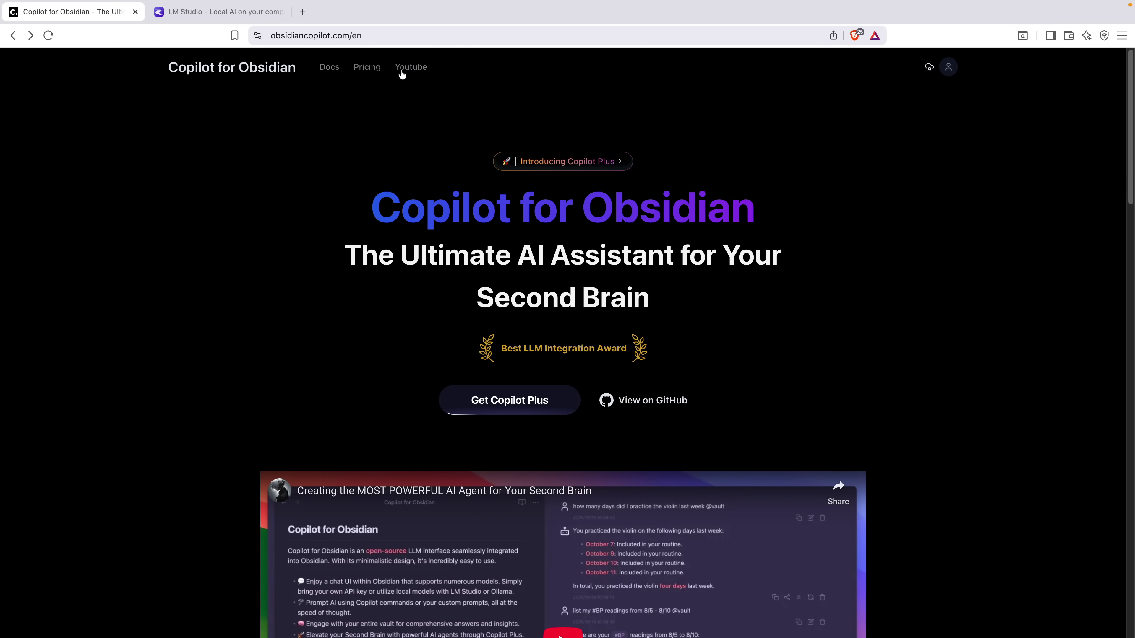
key(super+l)
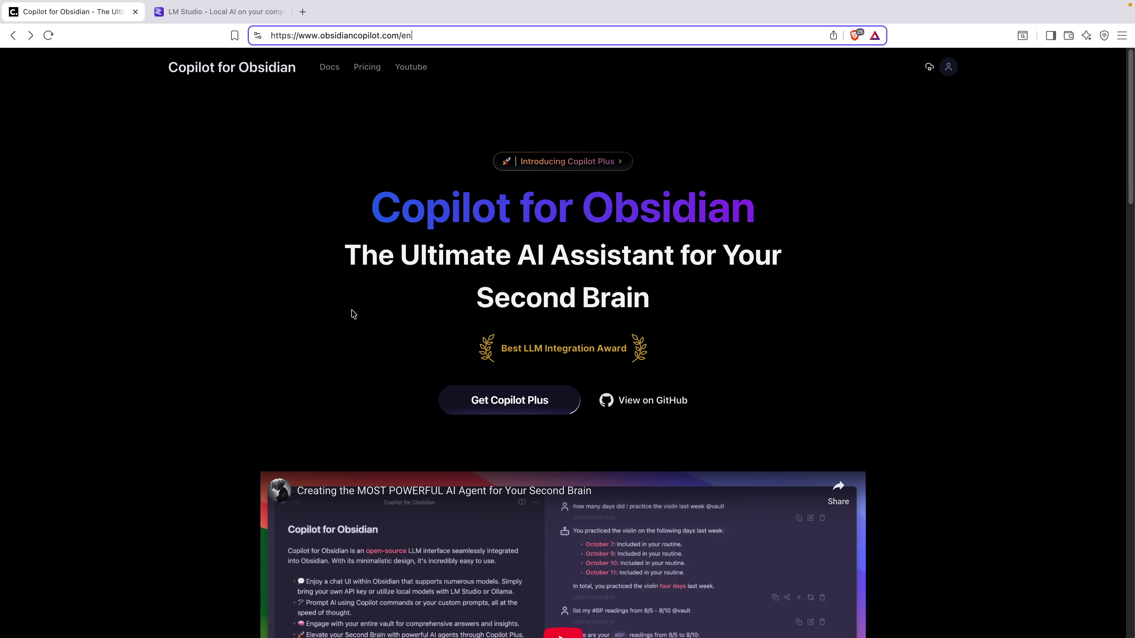
scroll(353, 316, down, 15)
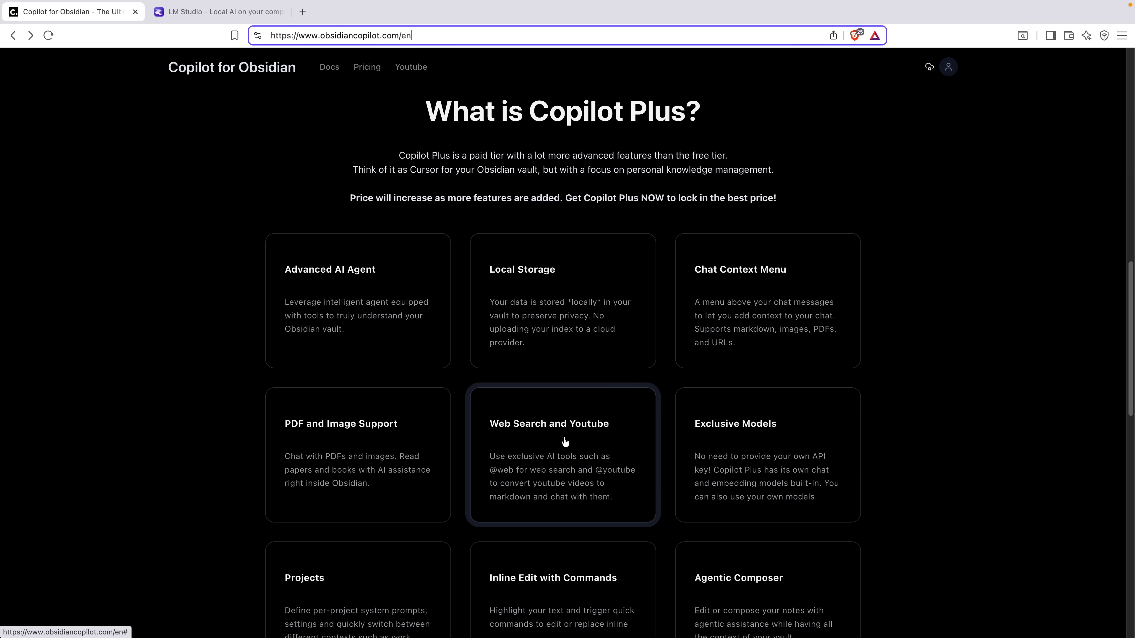
scroll(577, 442, down, 1)
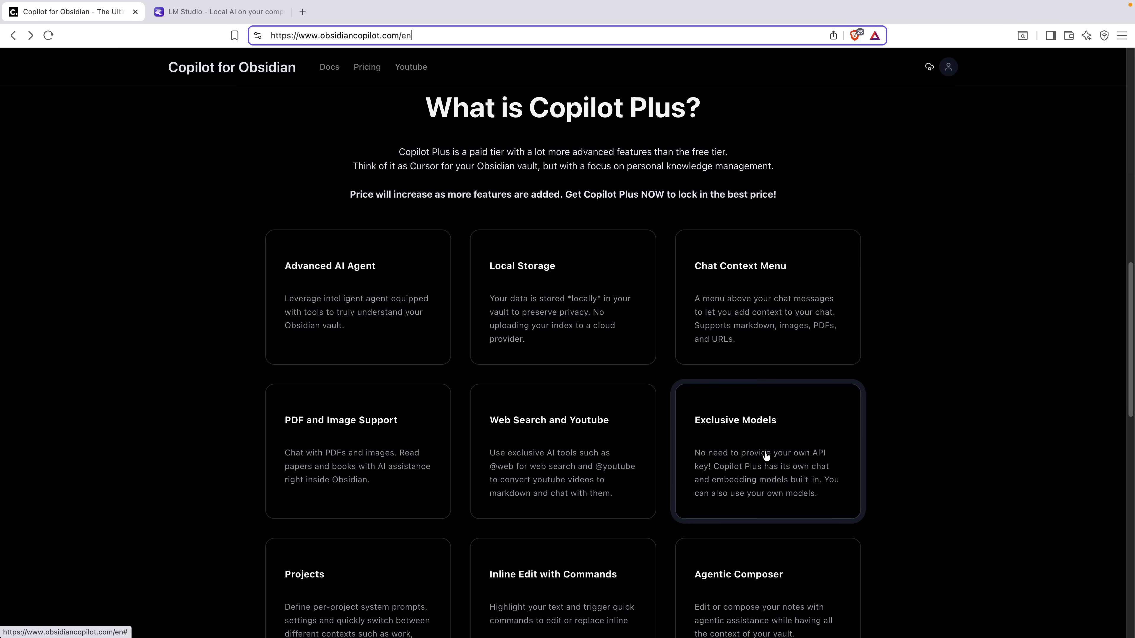
scroll(764, 459, down, 2)
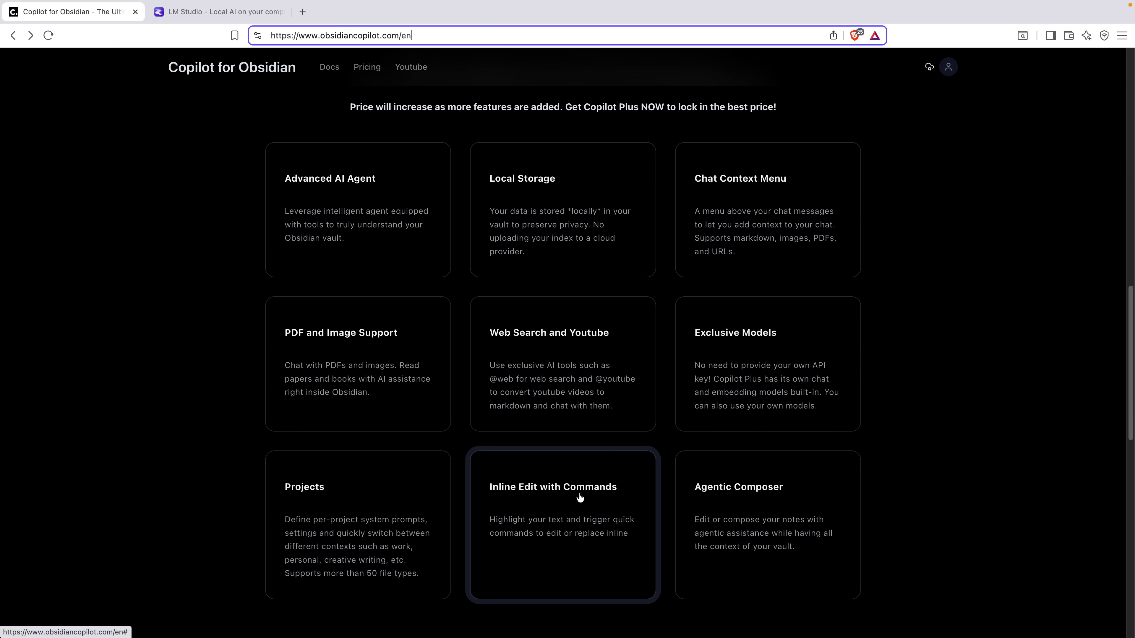
scroll(580, 498, down, 1)
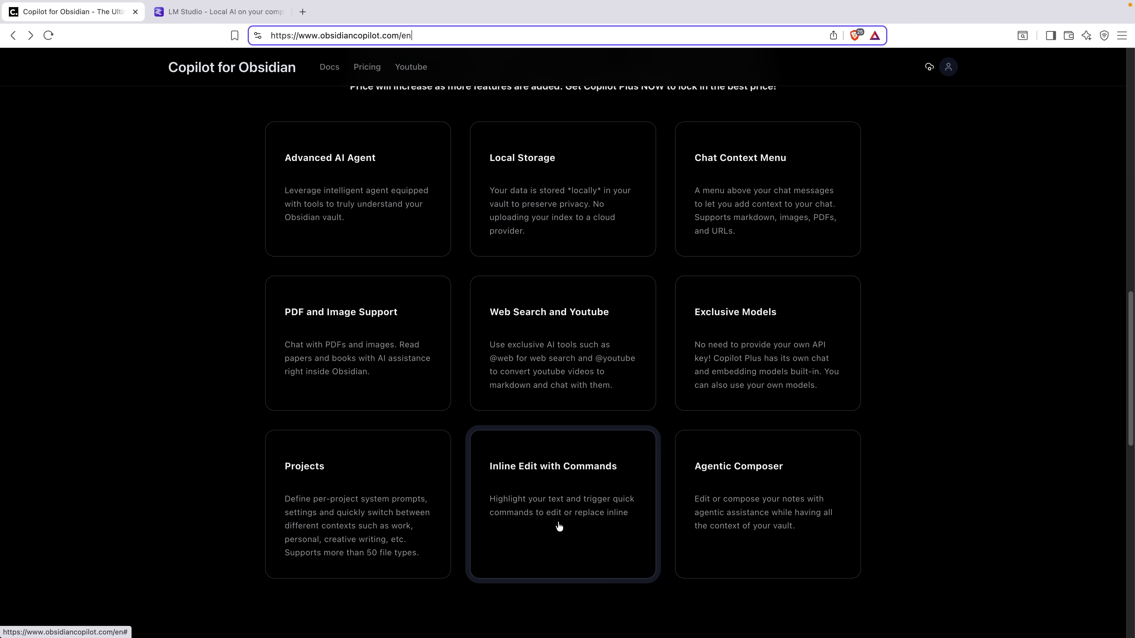
scroll(559, 527, up, 15)
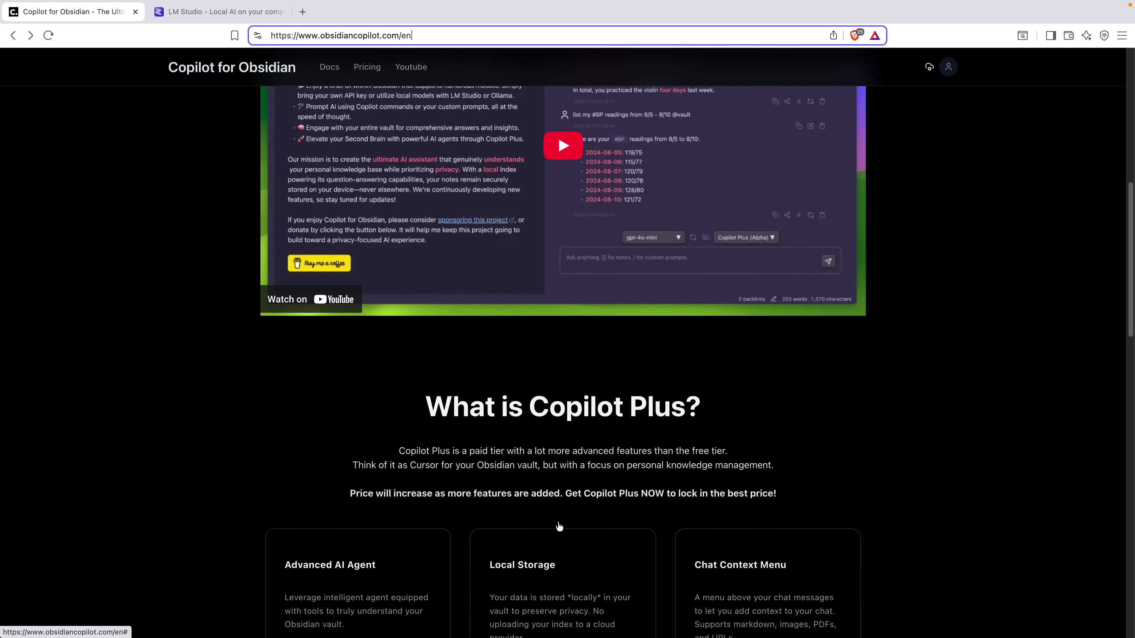
scroll(559, 527, up, 4)
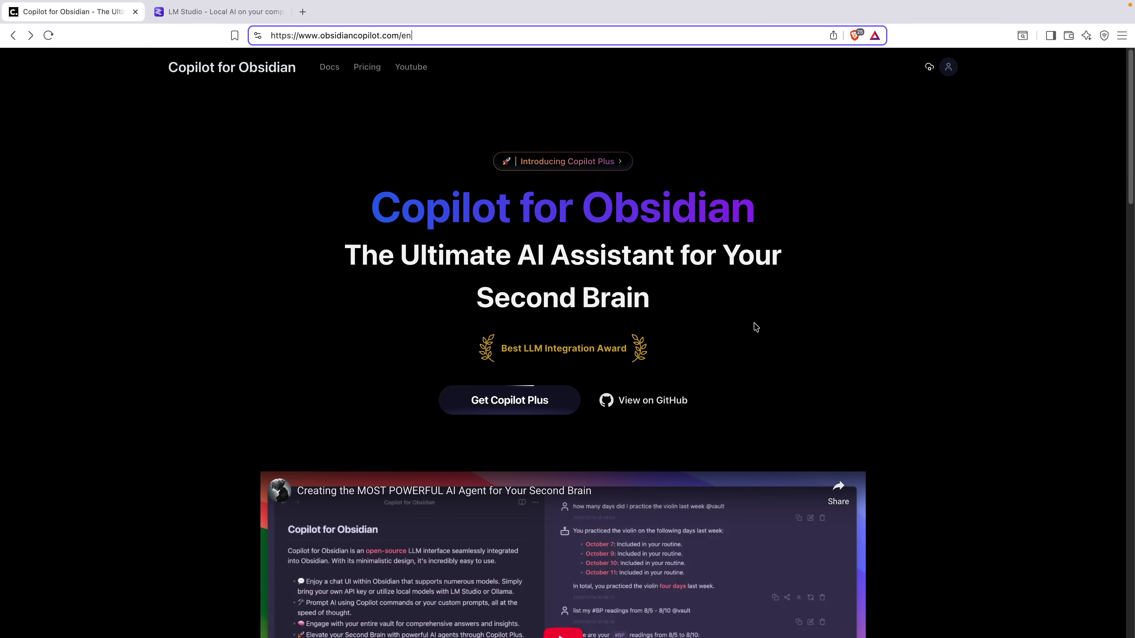